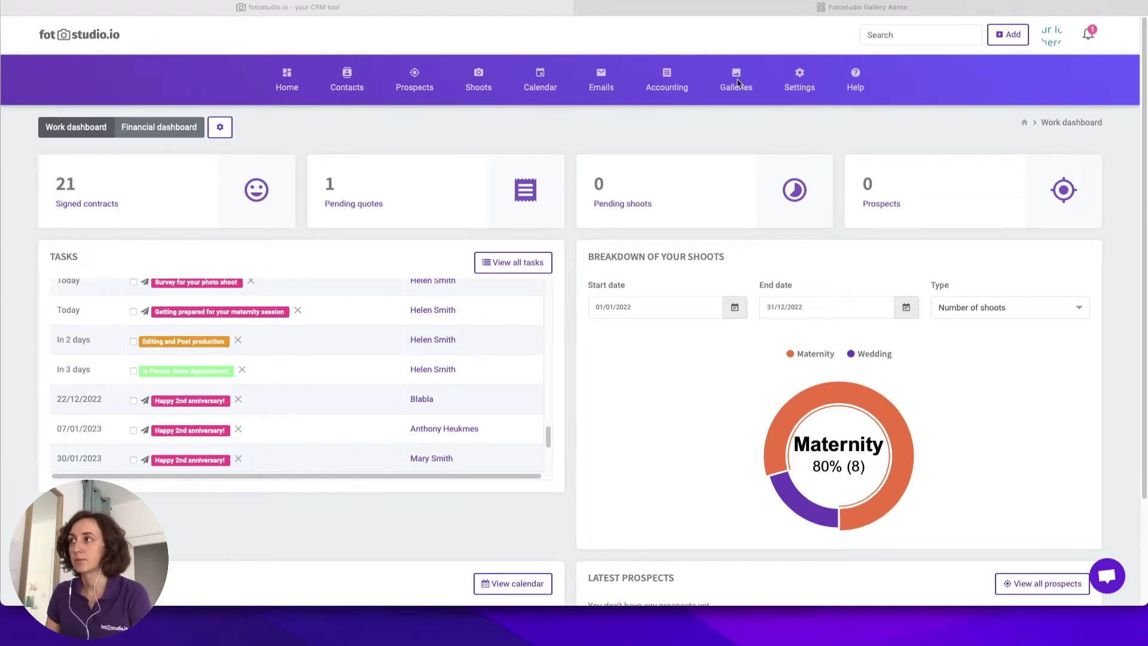
- Switch to the Fotostudio Gallery Admin browser tab to show its Dashboard
click(704, 8)
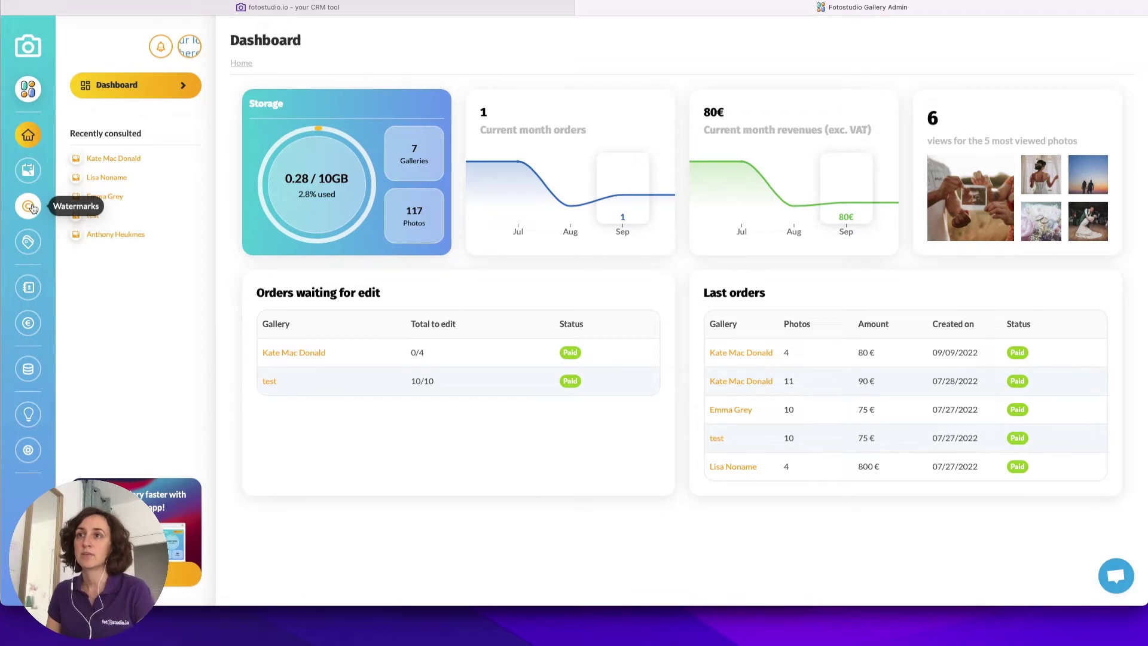
- Open the Watermarks page listing the Logo and © copyright watermarks
click(33, 207)
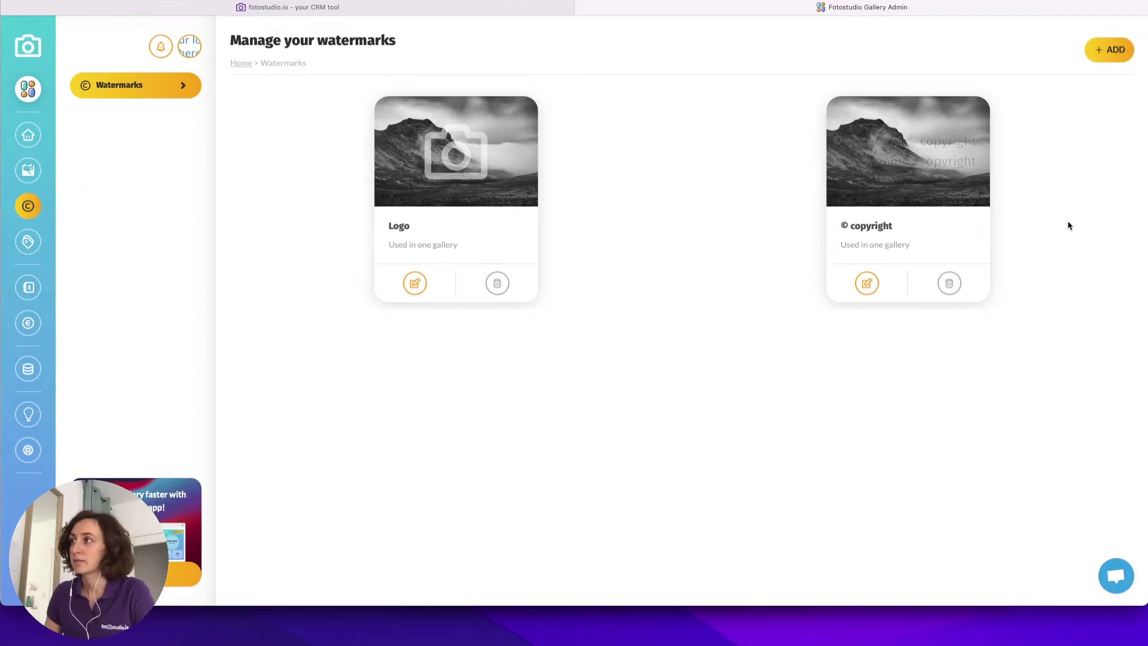
- Preview a new Text-type watermark without saving it, then go to Pricing plans
click(1096, 53)
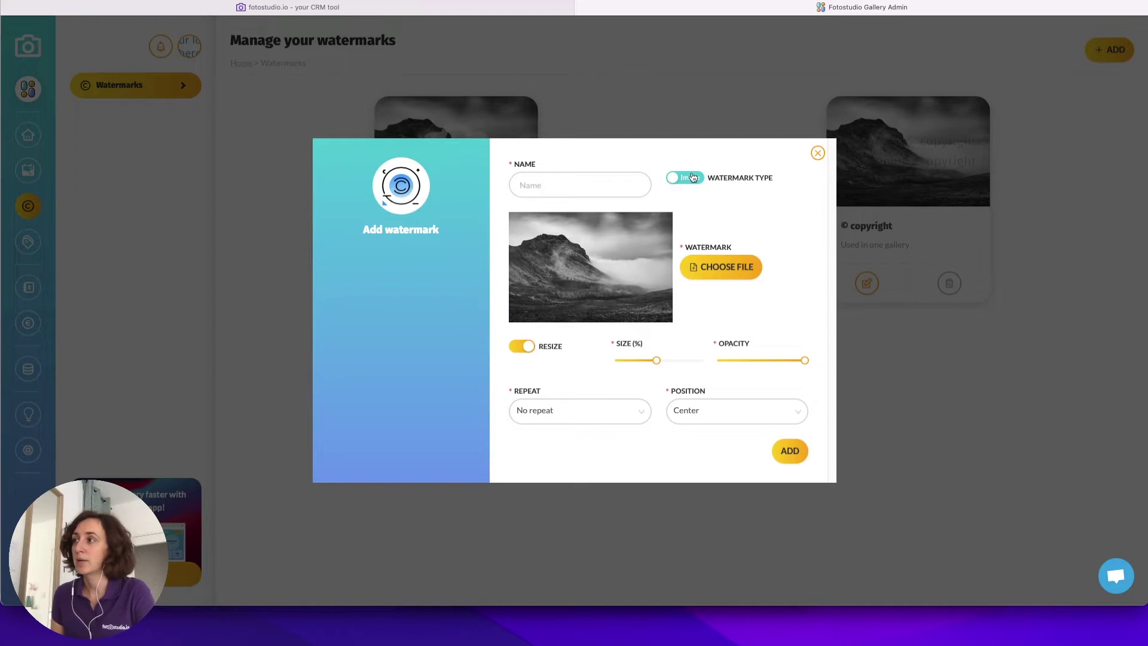
click(692, 177)
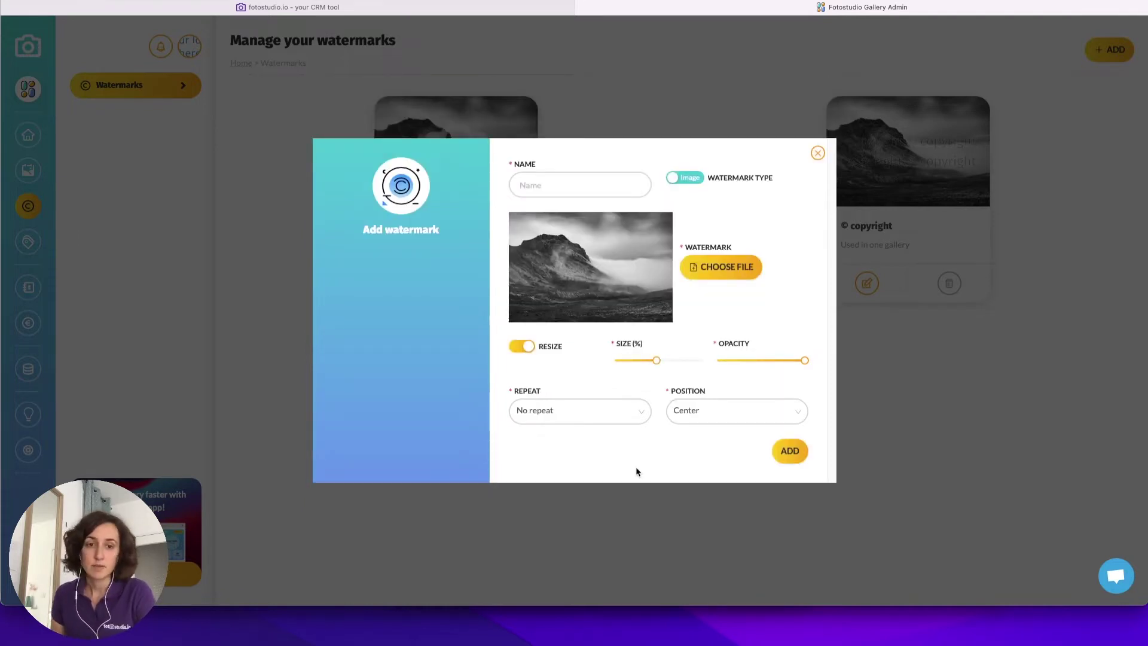
click(777, 448)
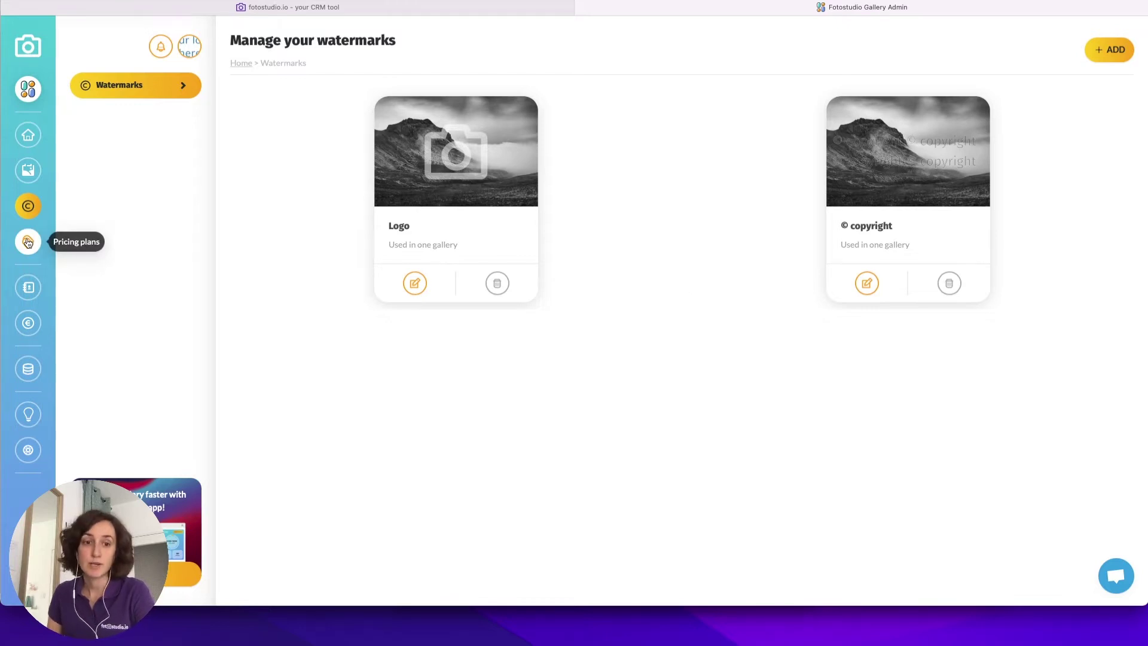
click(28, 241)
- Create a new pricing plan named 'Unitary plan video' with VAT set to 0
click(1099, 52)
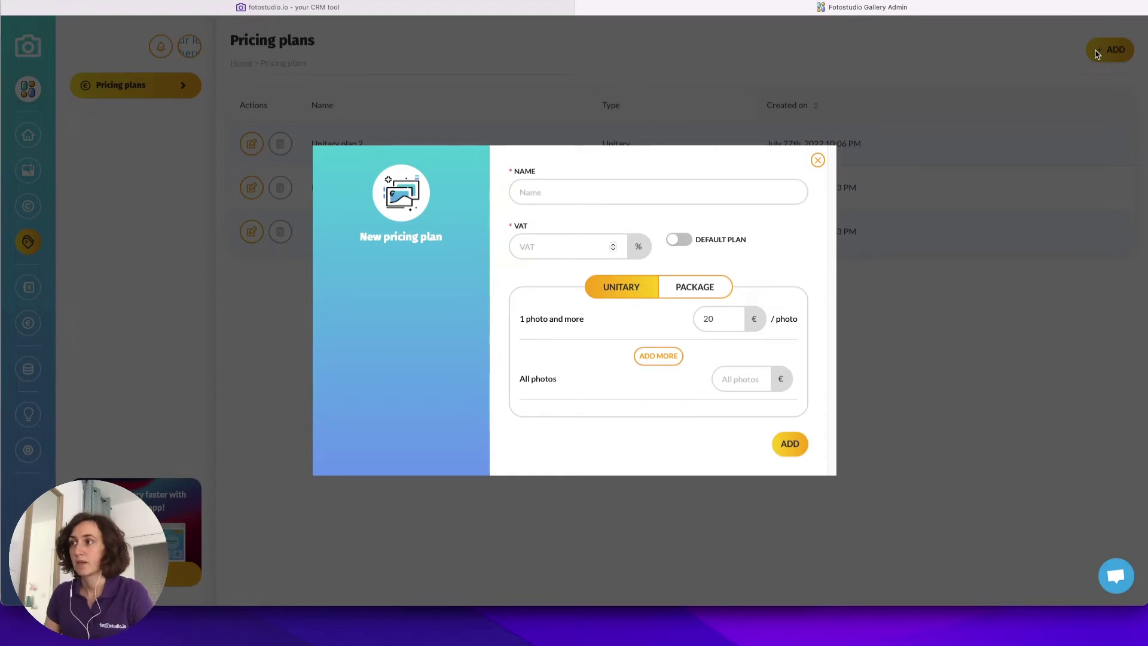
click(723, 189)
text(Un)
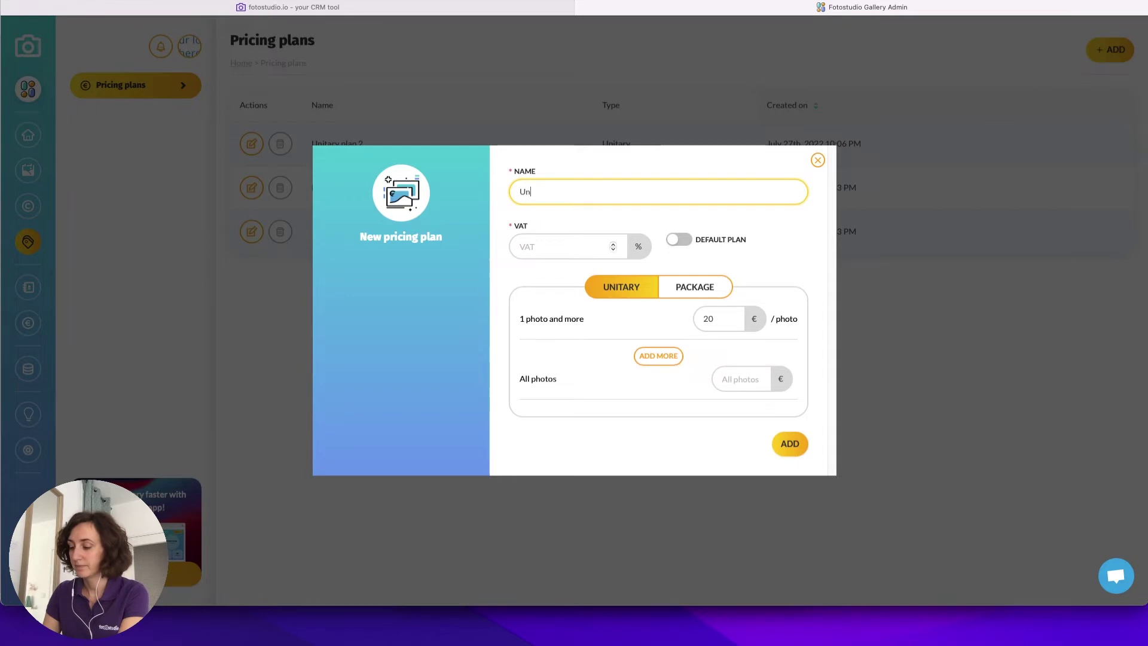
text(itary plan video)
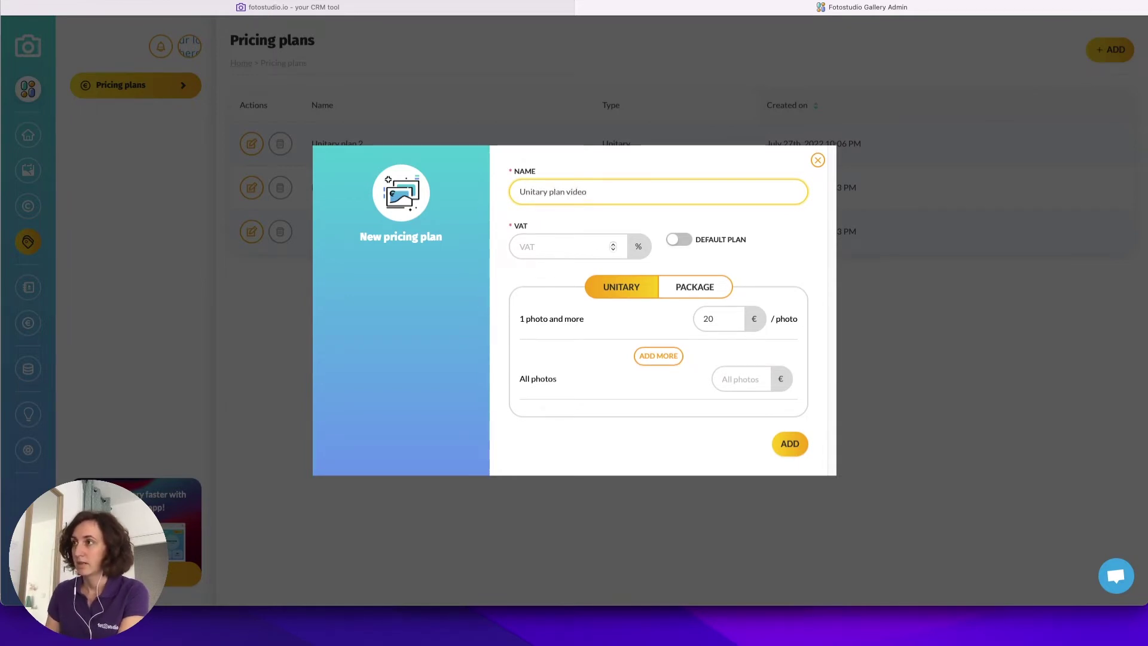
click(562, 239)
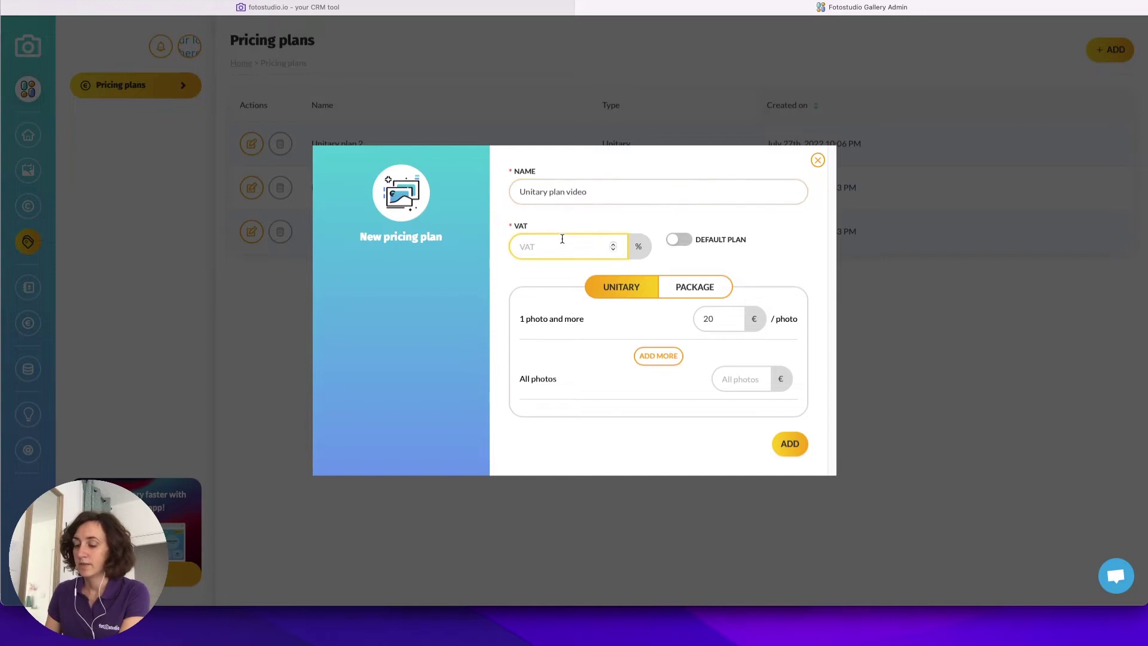
text(0)
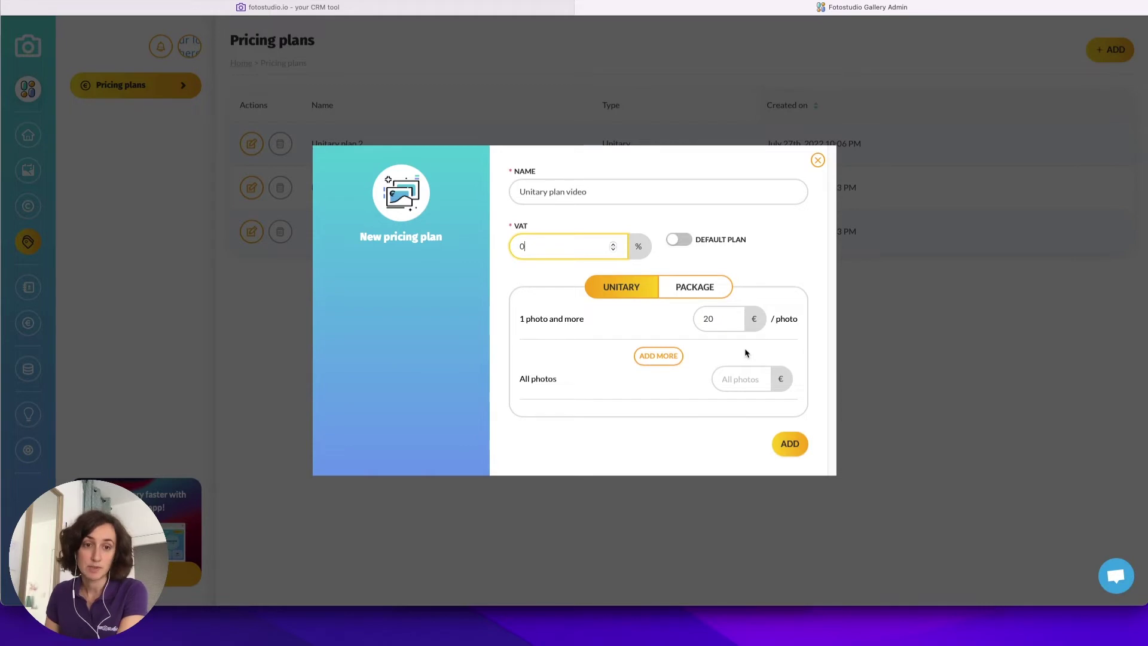
click(729, 319)
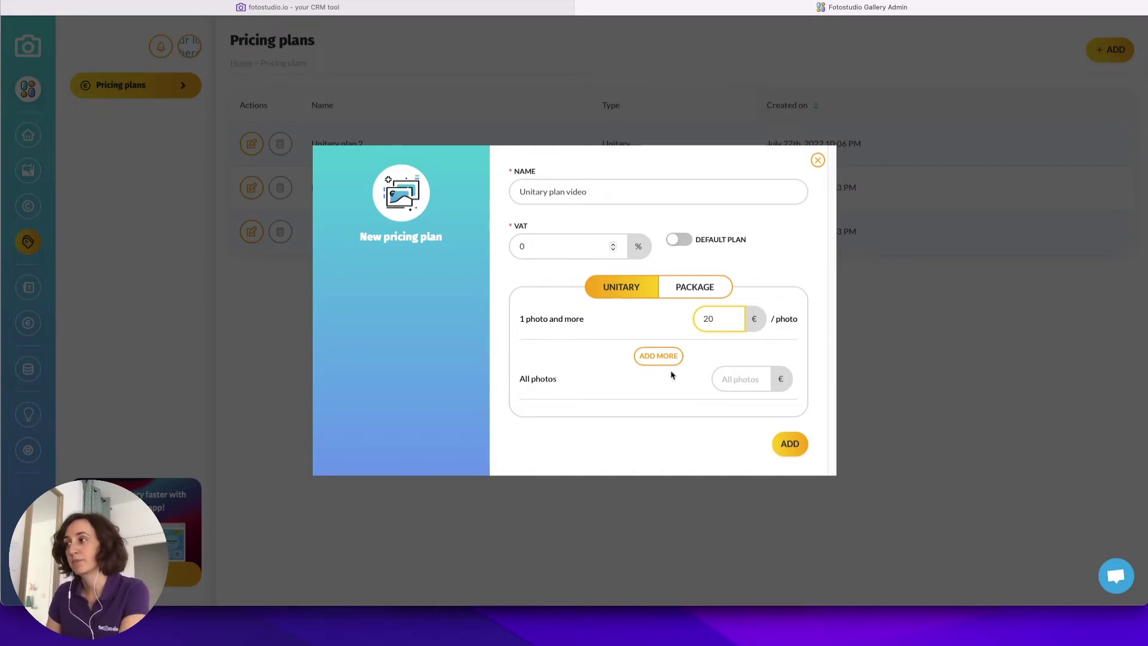
- Add two price tiers starting at 5 and 10 photos
click(658, 357)
key(BackSpace)
key(BackSpace)
text(5)
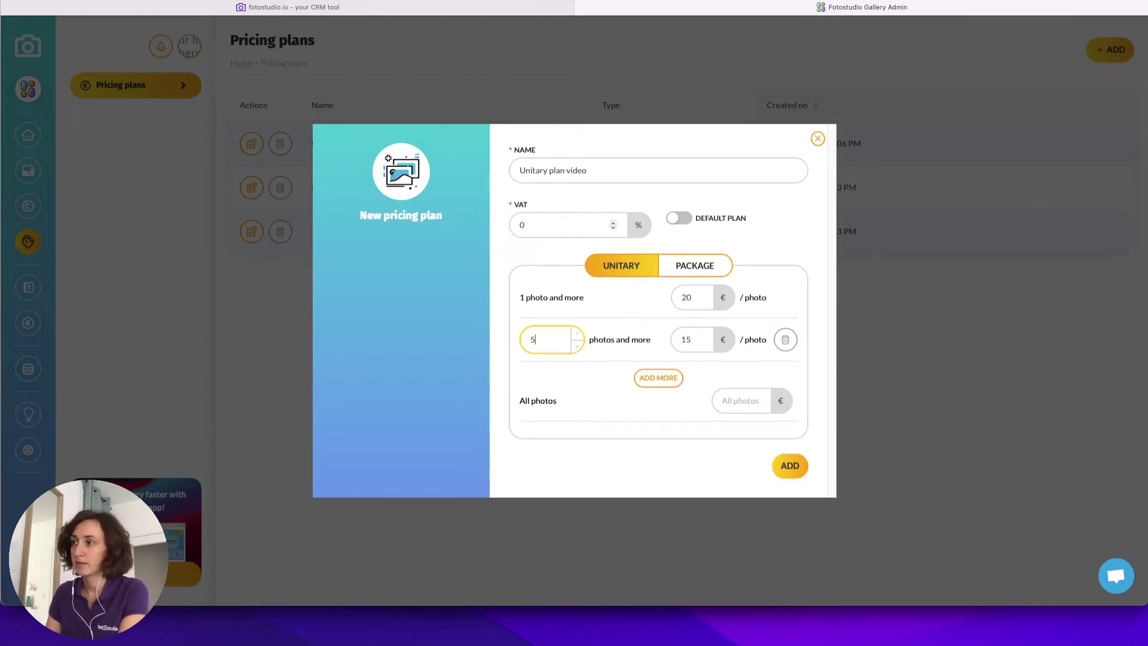
click(681, 339)
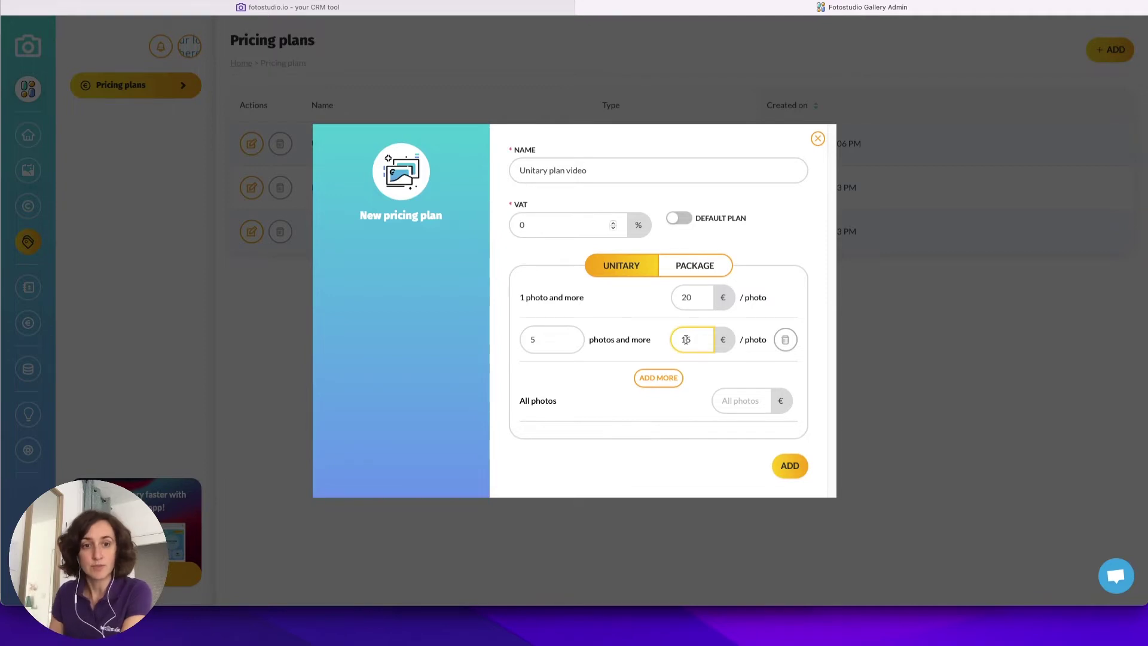
click(658, 377)
click(536, 358)
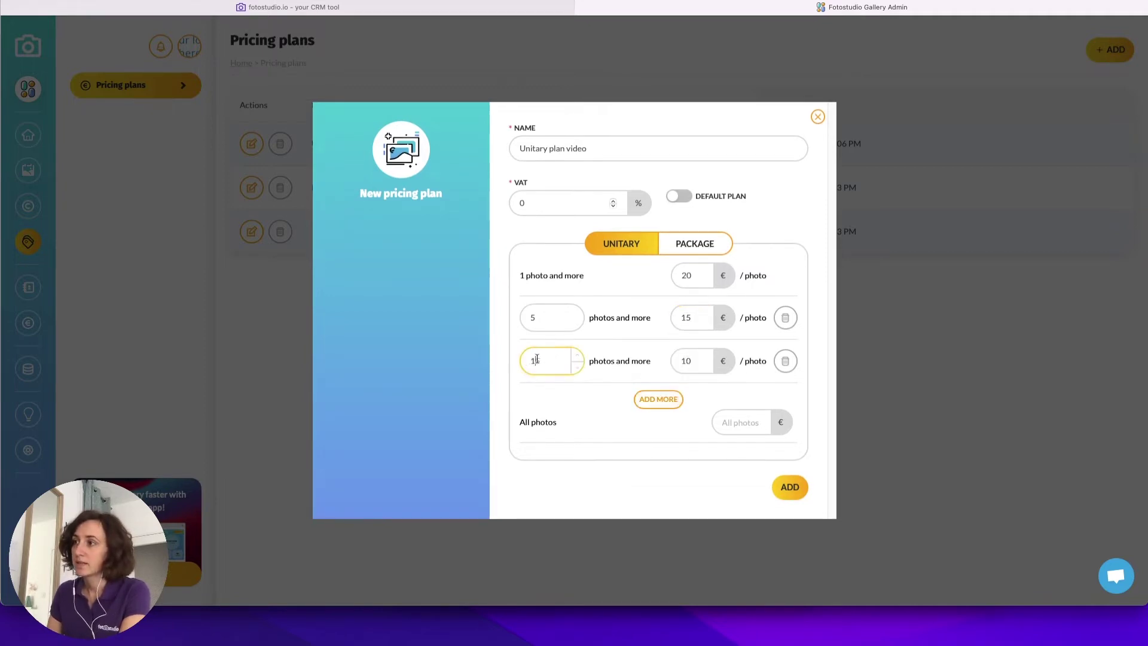
text(5)
key(BackSpace)
key(BackSpace)
text(0)
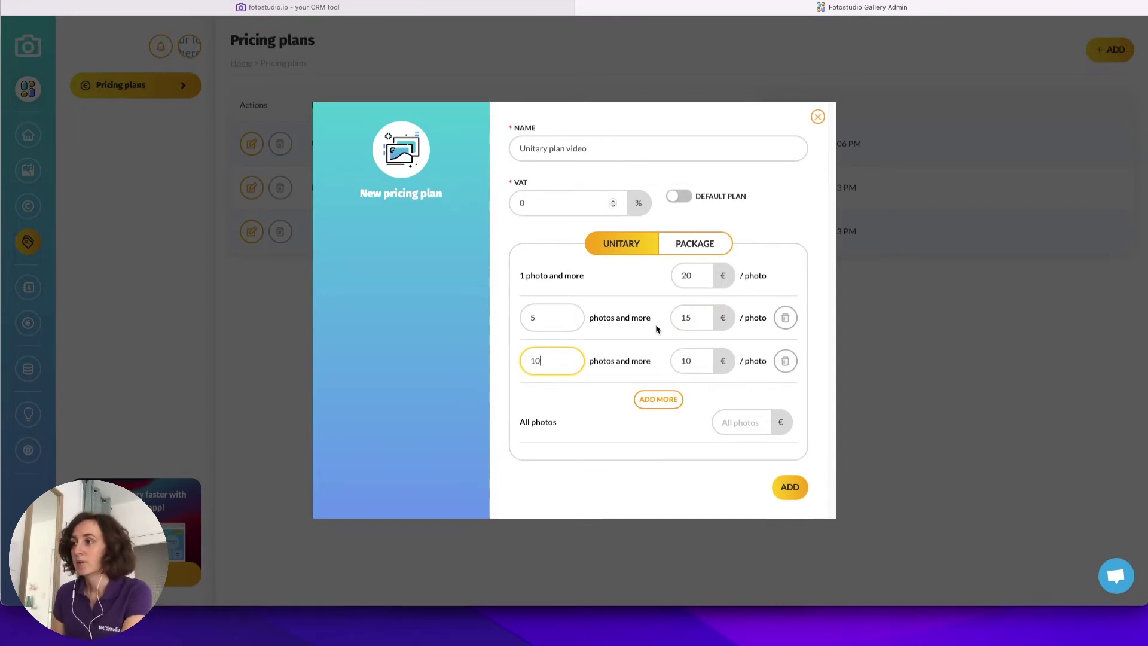
- Set the all-photos price to 200 €
click(753, 425)
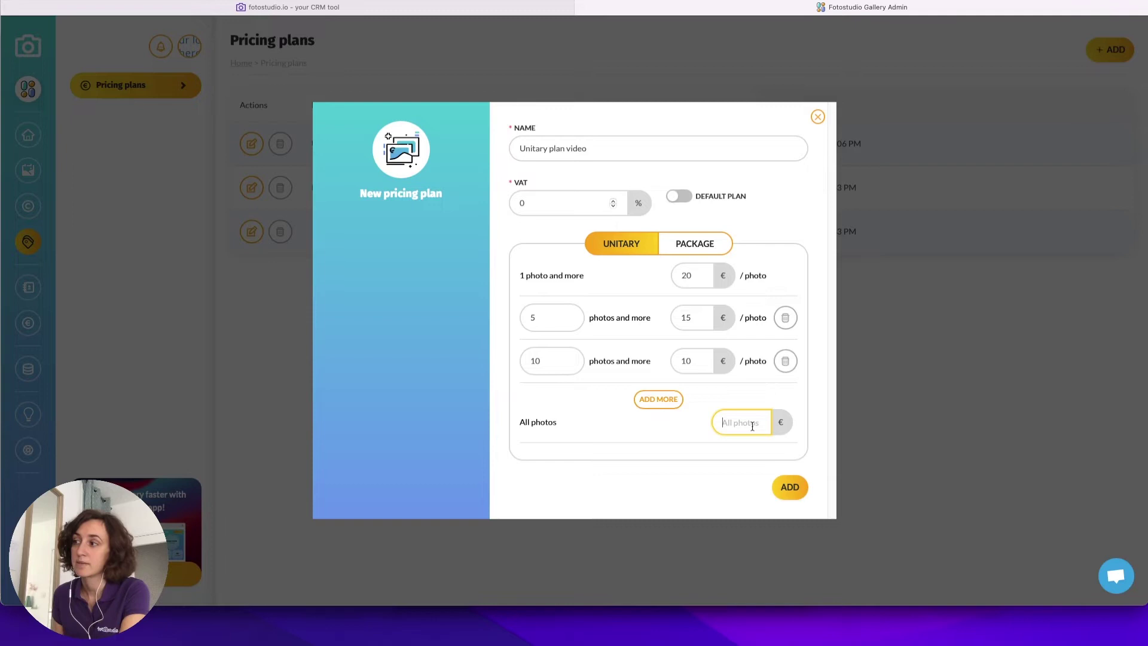
text(200)
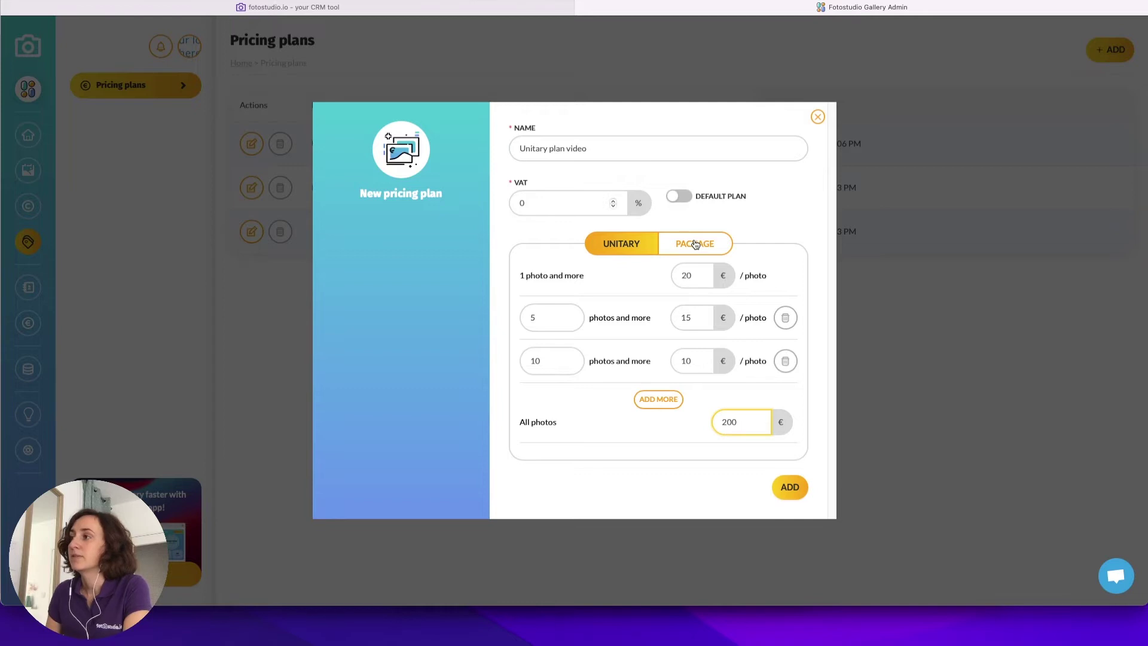
click(694, 243)
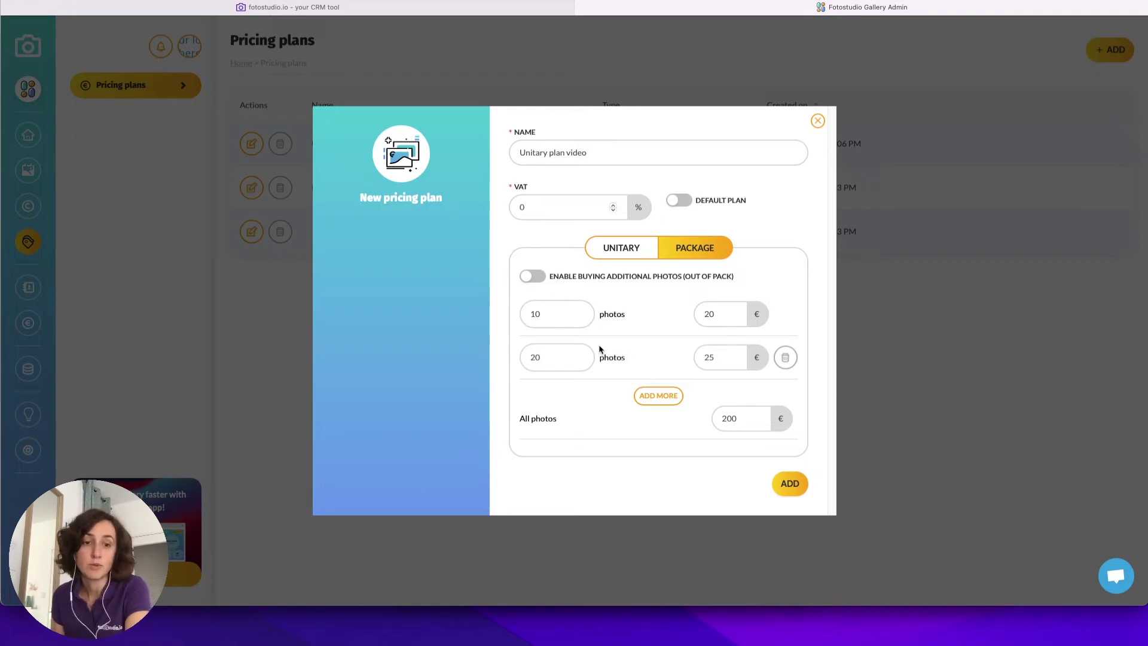
- Set the package prices to 200 € and 300 €
click(730, 312)
text(0)
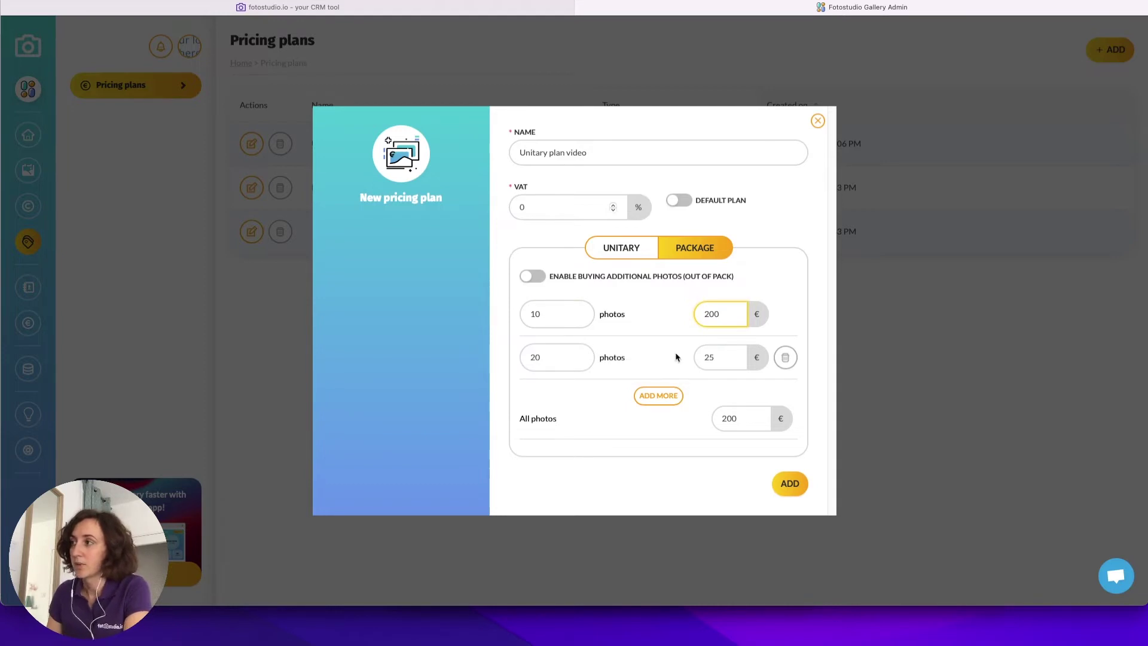
click(562, 354)
double_click(746, 357)
text(300)
click(712, 401)
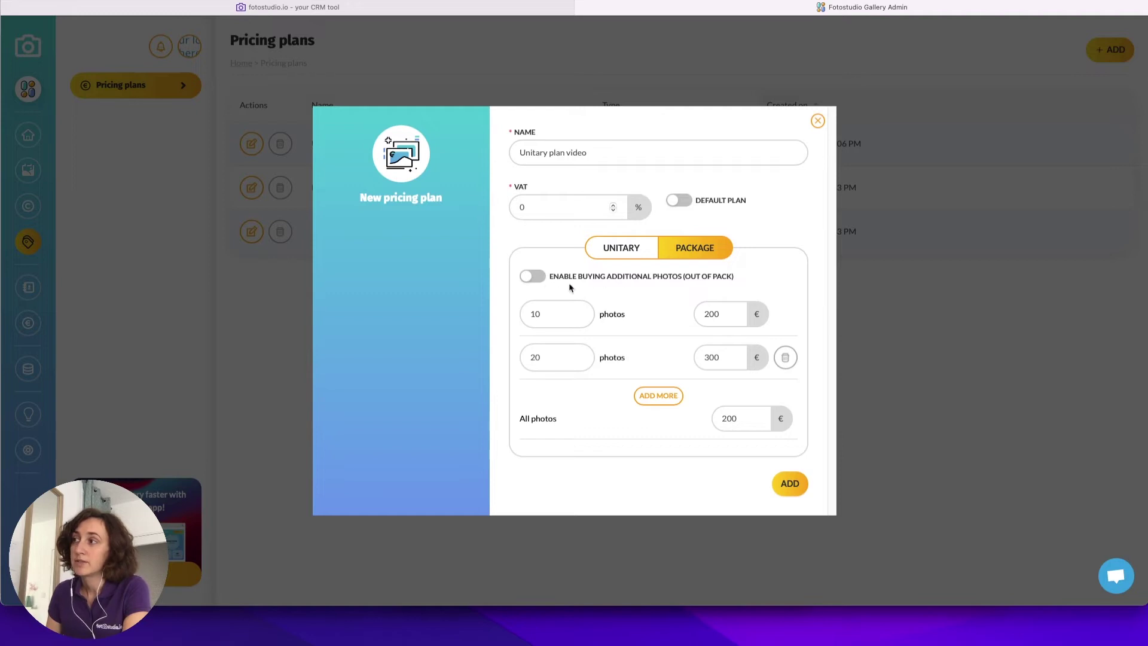
- Try a 30 € additional-photo rate, then disable it and return to Unitary pricing
click(542, 283)
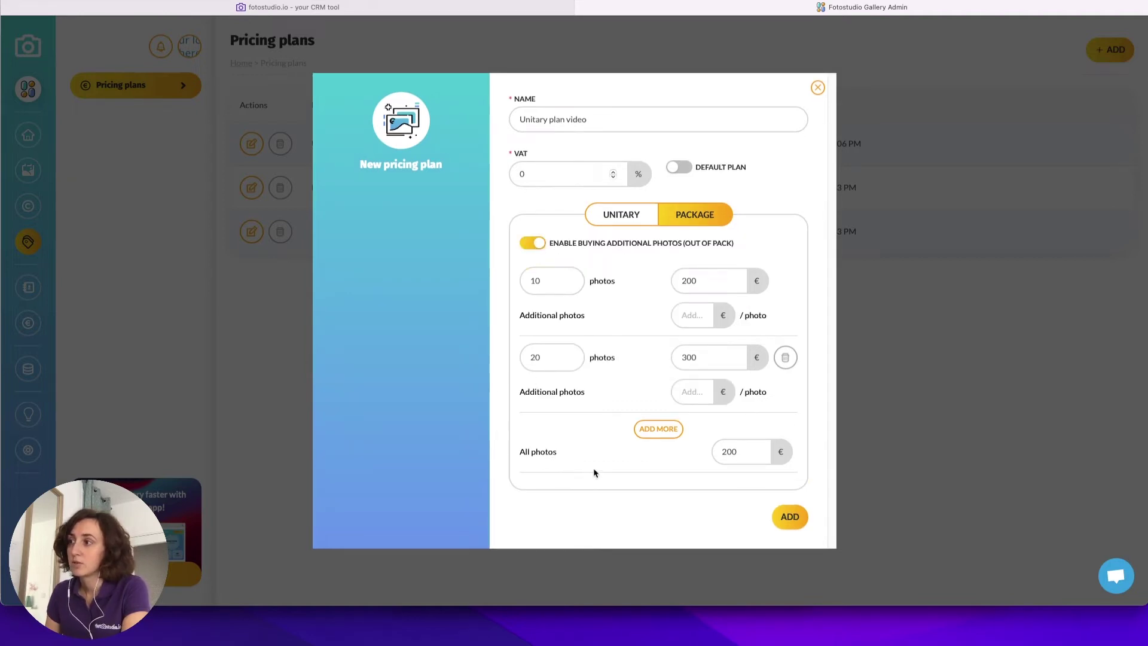
click(692, 316)
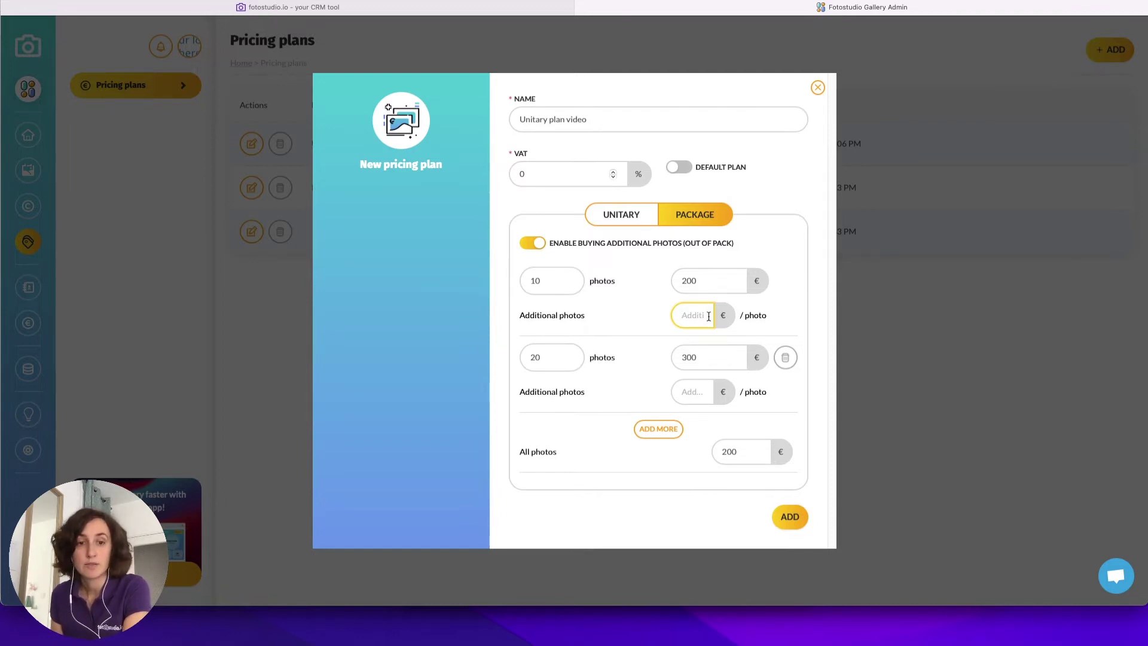
text(30)
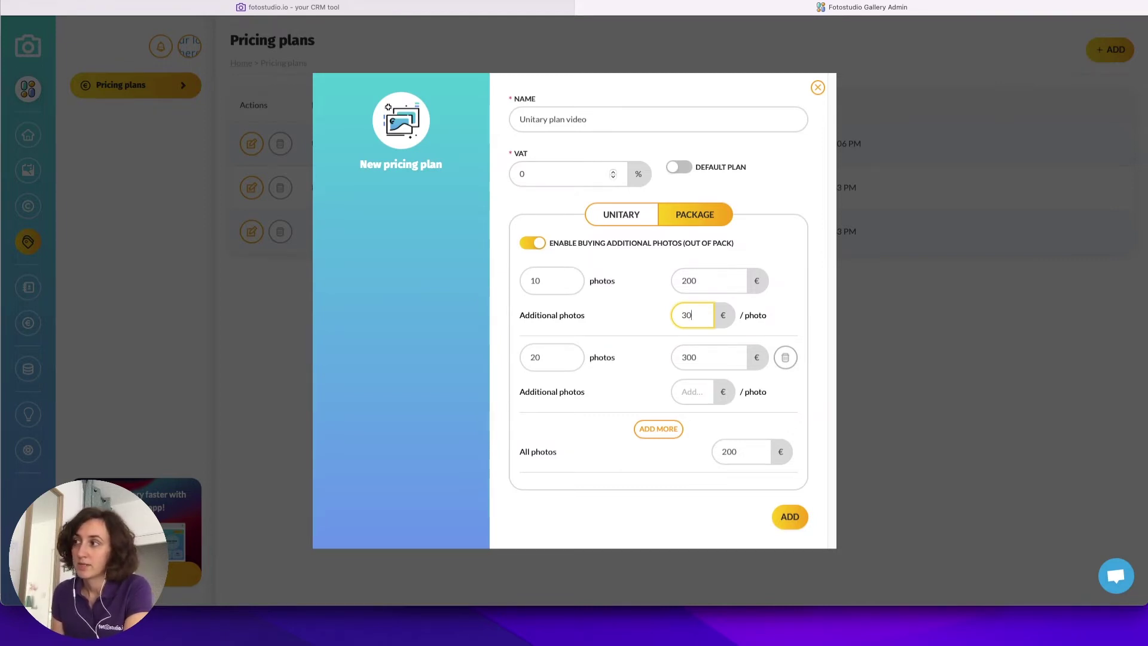
click(532, 243)
click(616, 244)
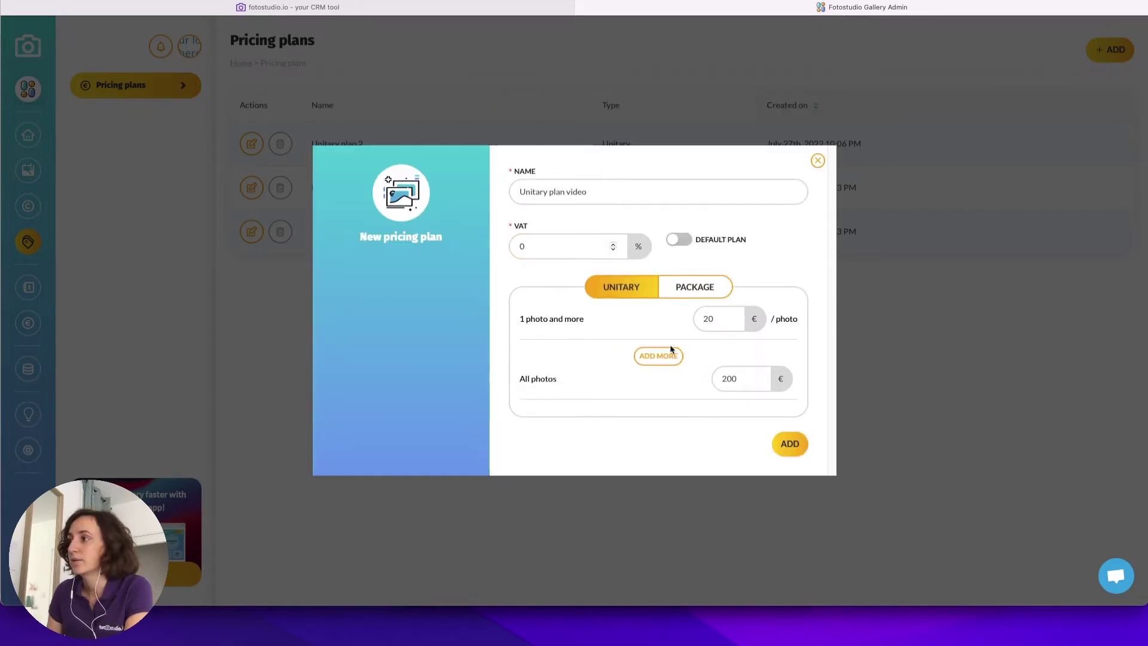
- Add tiers from 10 and 20 photos and save the 'Unitary plan video' plan
click(658, 356)
click(658, 377)
click(701, 272)
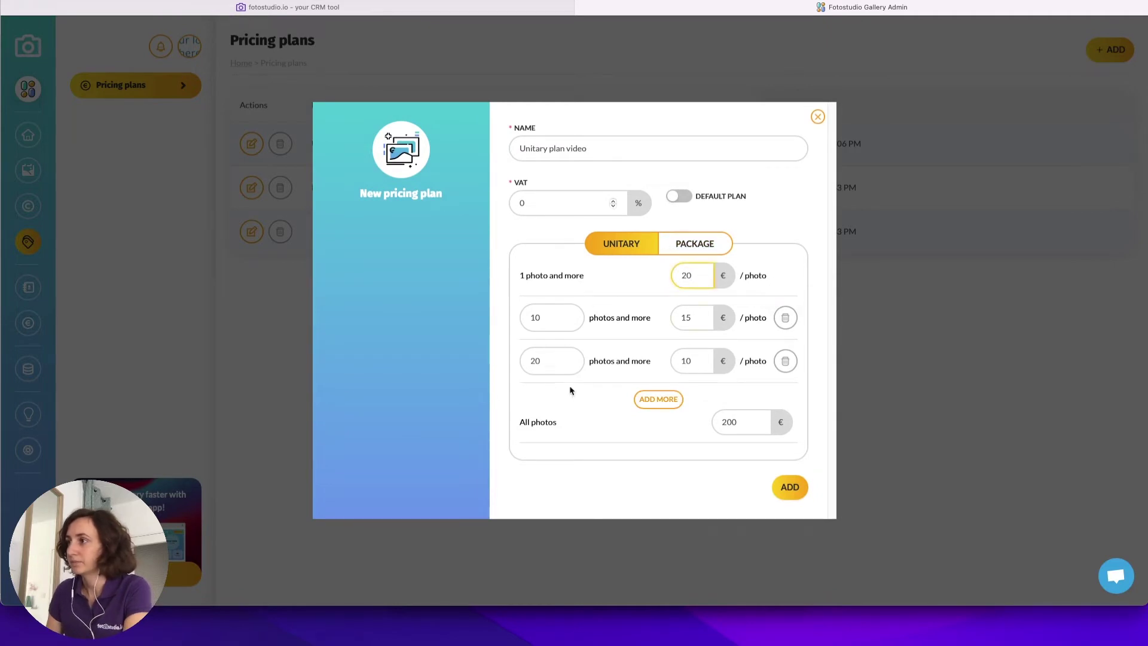
click(791, 487)
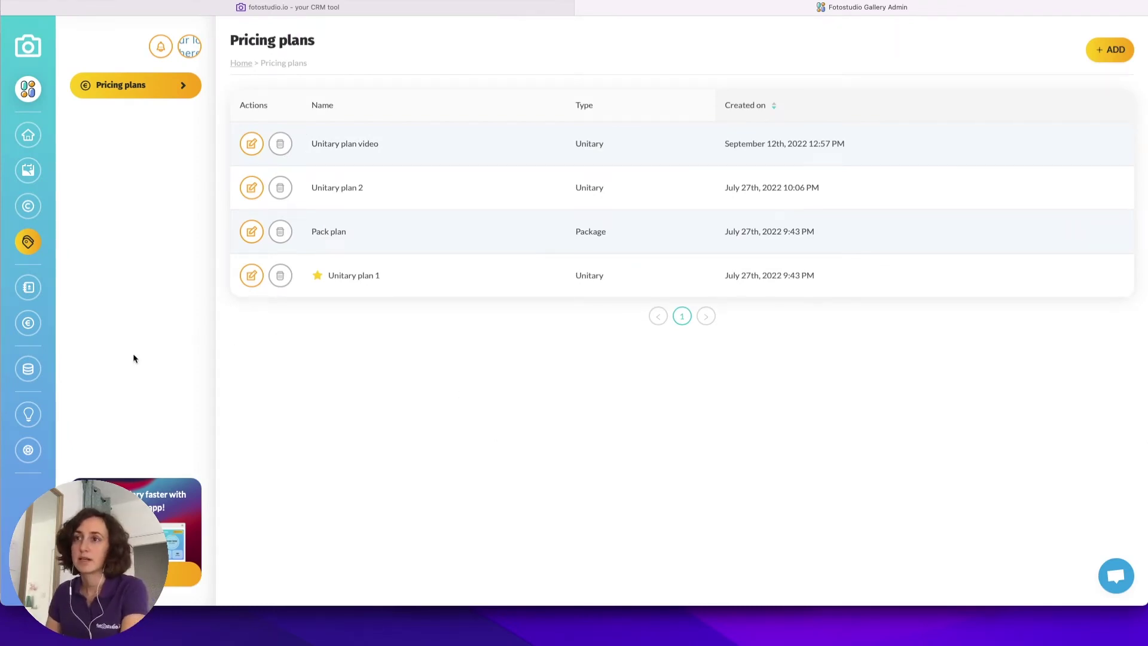
- Open the Email templates list from the Data sidebar icon
click(28, 371)
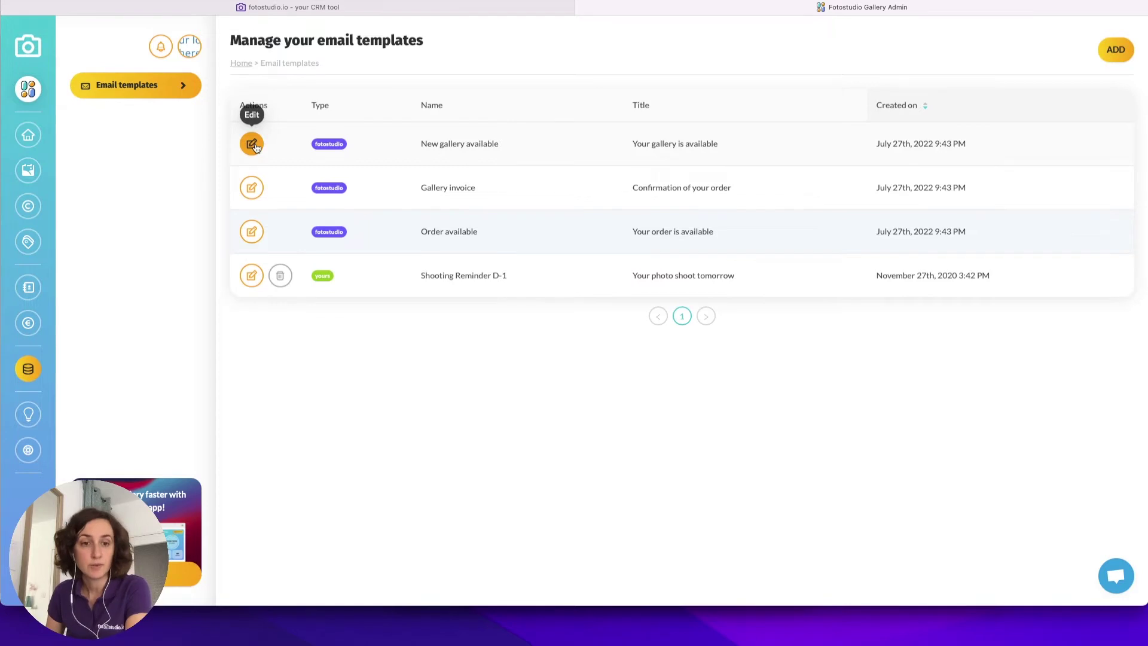
- Open the 'New gallery available' email template in the editor
click(253, 145)
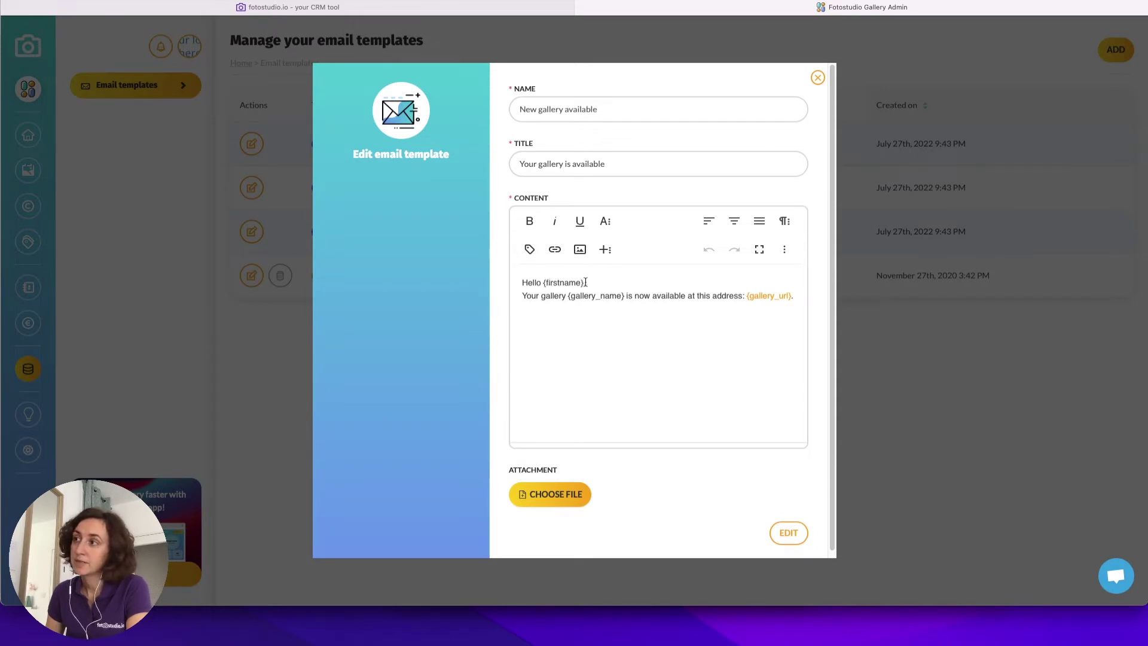
- Add the line 'The password is : {gallery_code}' to the email and save the template
click(536, 268)
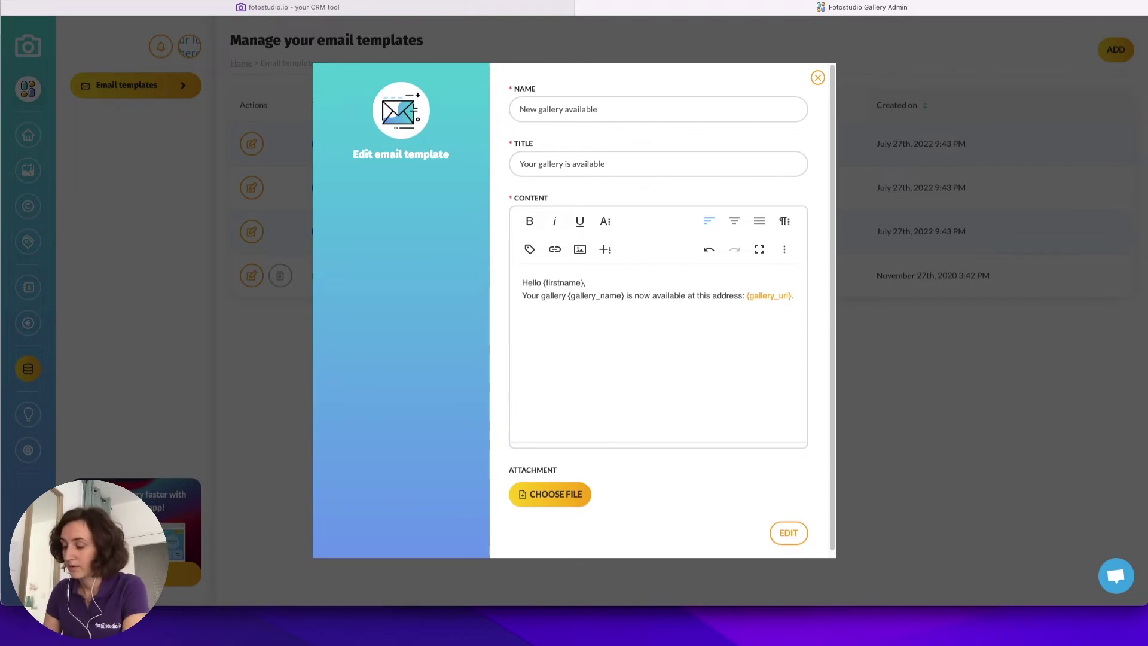
text(The )
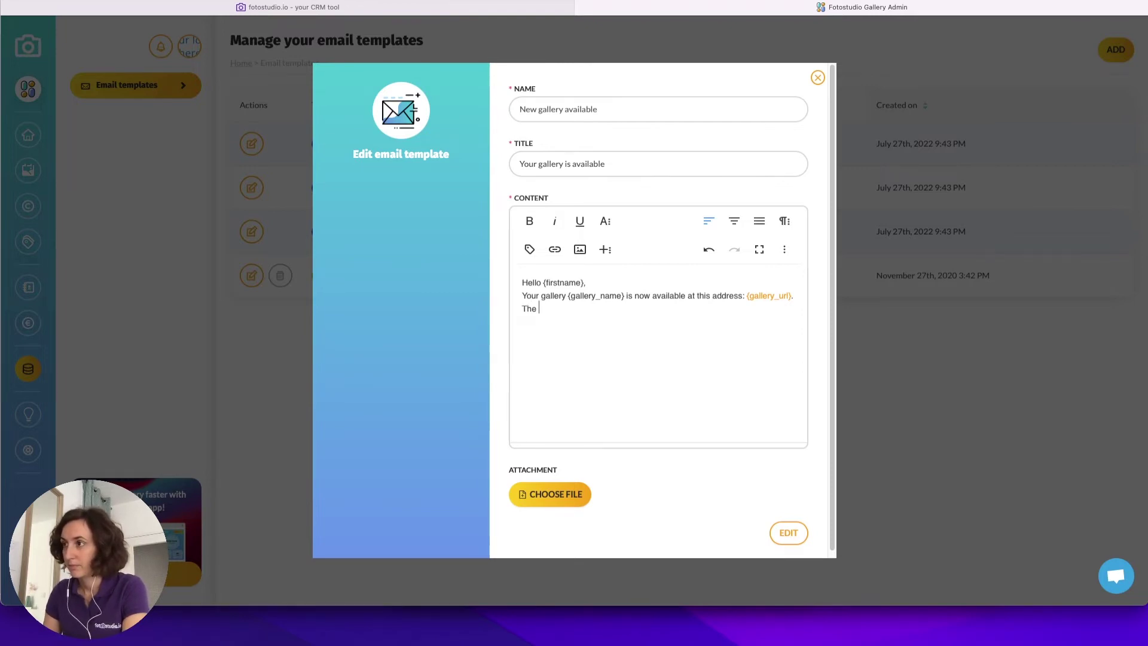
text(password is )
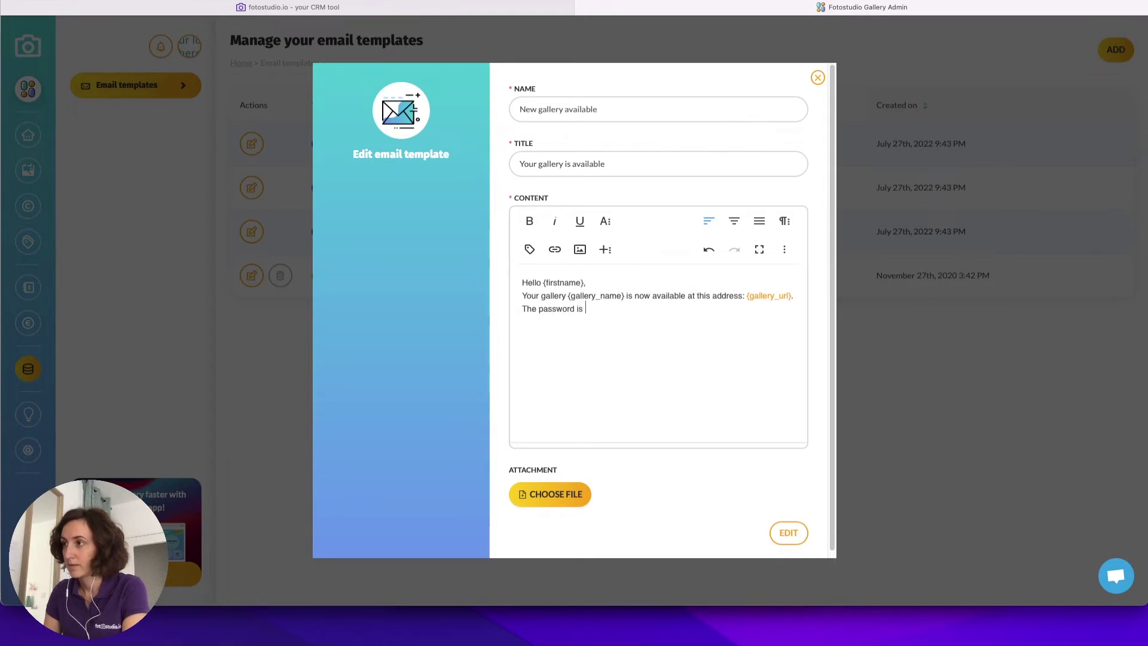
text(:)
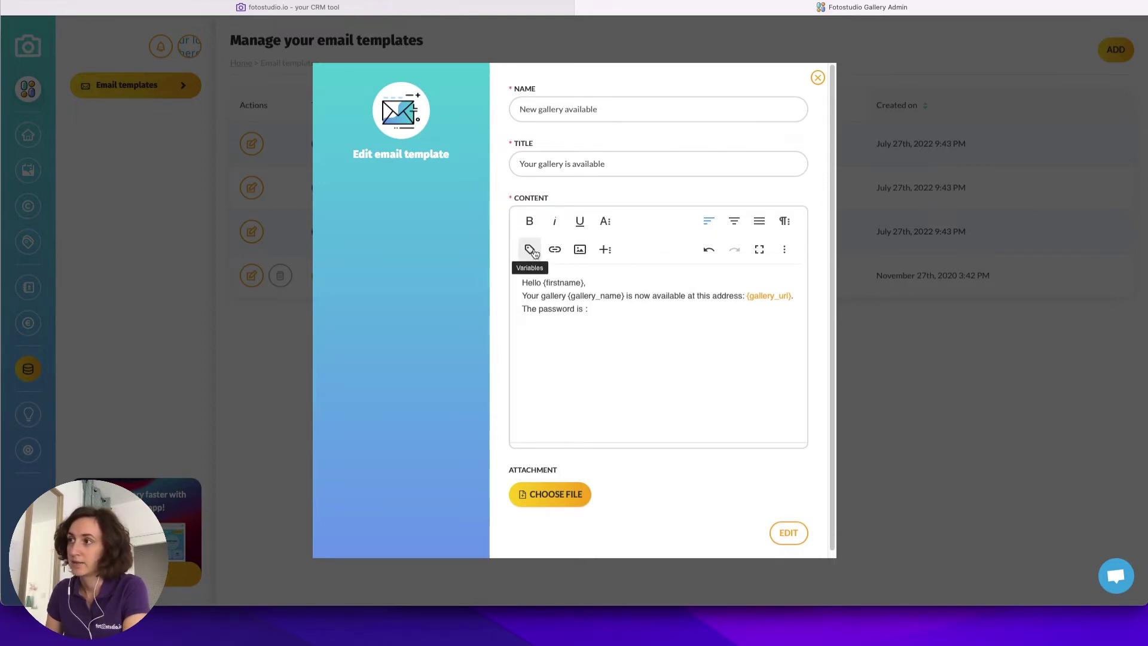
click(531, 251)
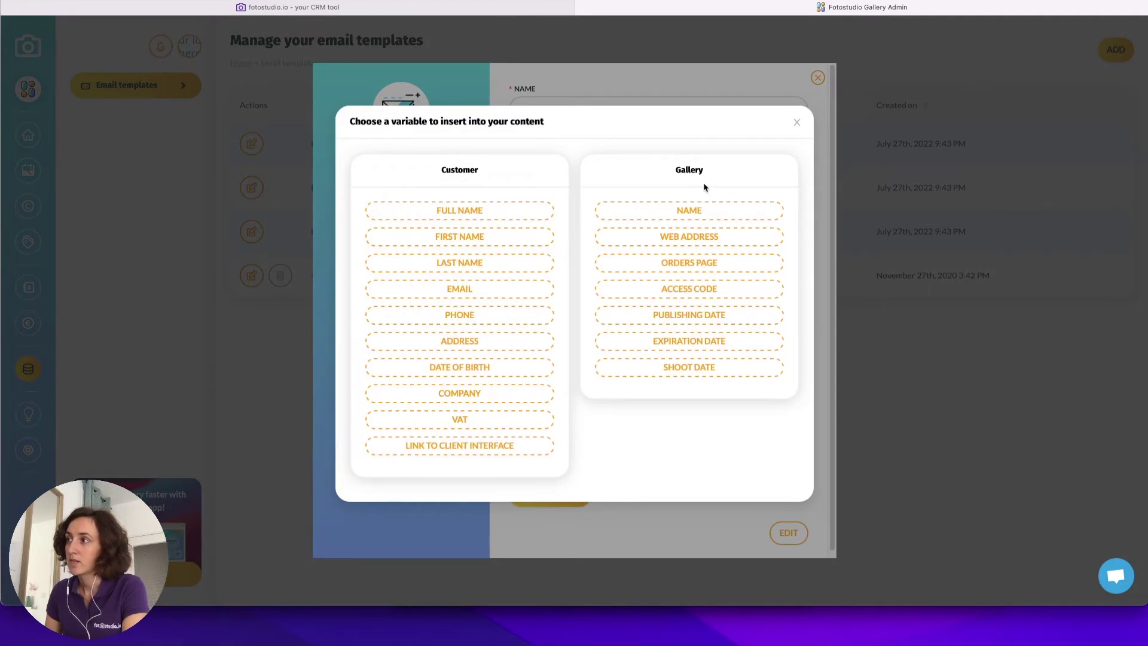
click(699, 290)
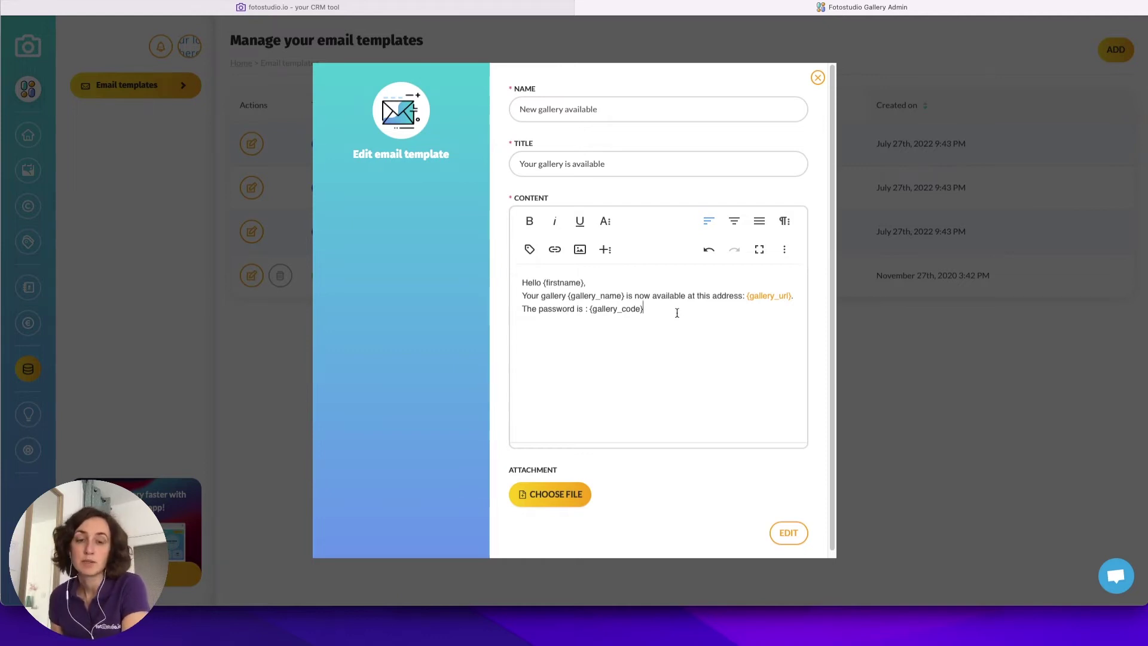
click(787, 530)
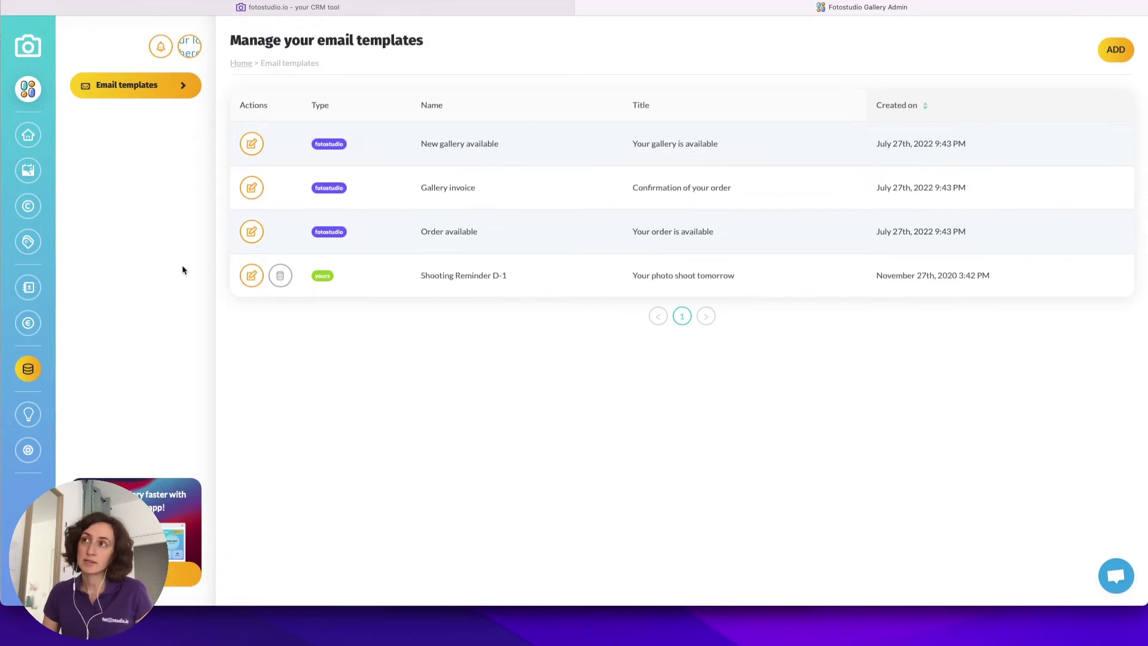
- Review the studio's company settings, including the IBAN and custom URL fields, then go to Email configuration
click(187, 48)
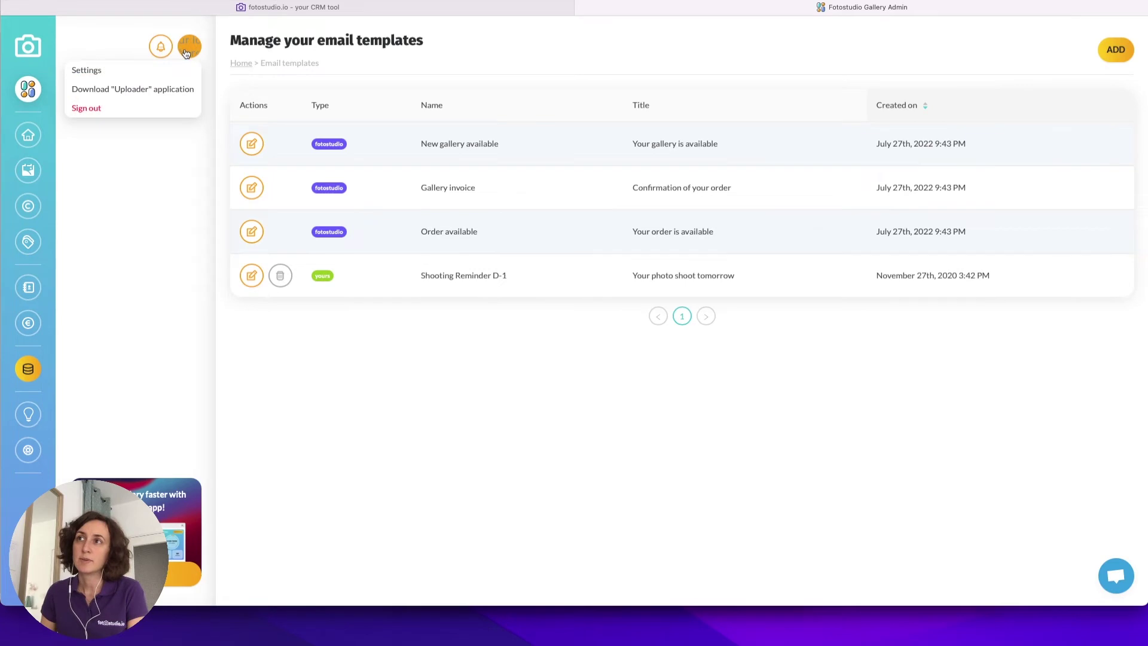
click(88, 71)
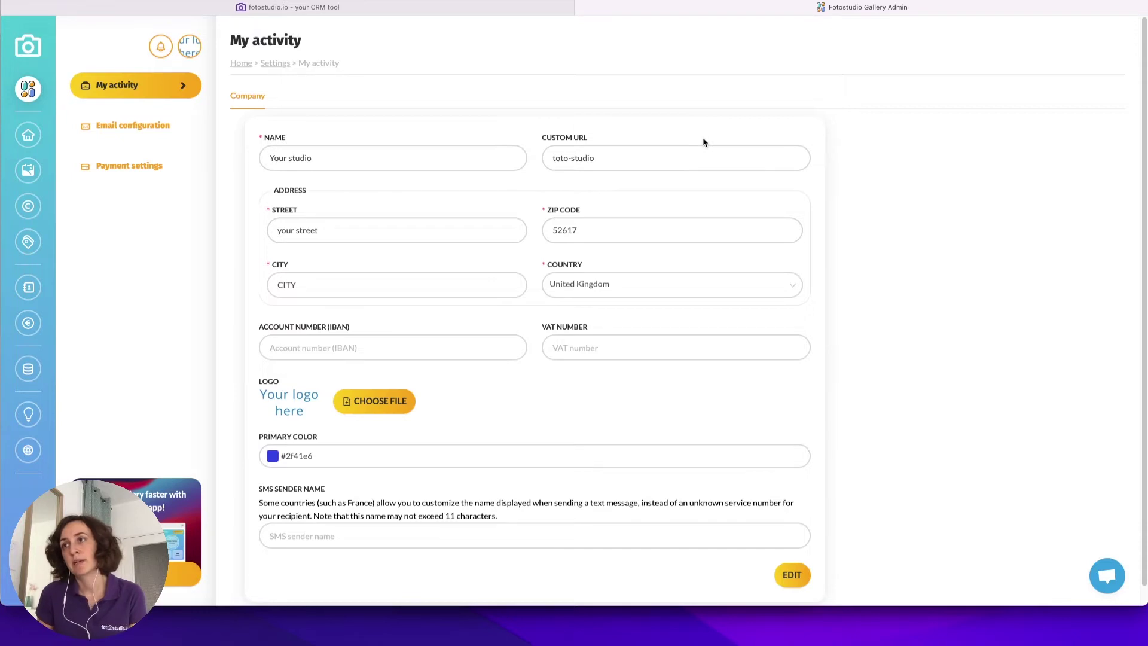
click(395, 338)
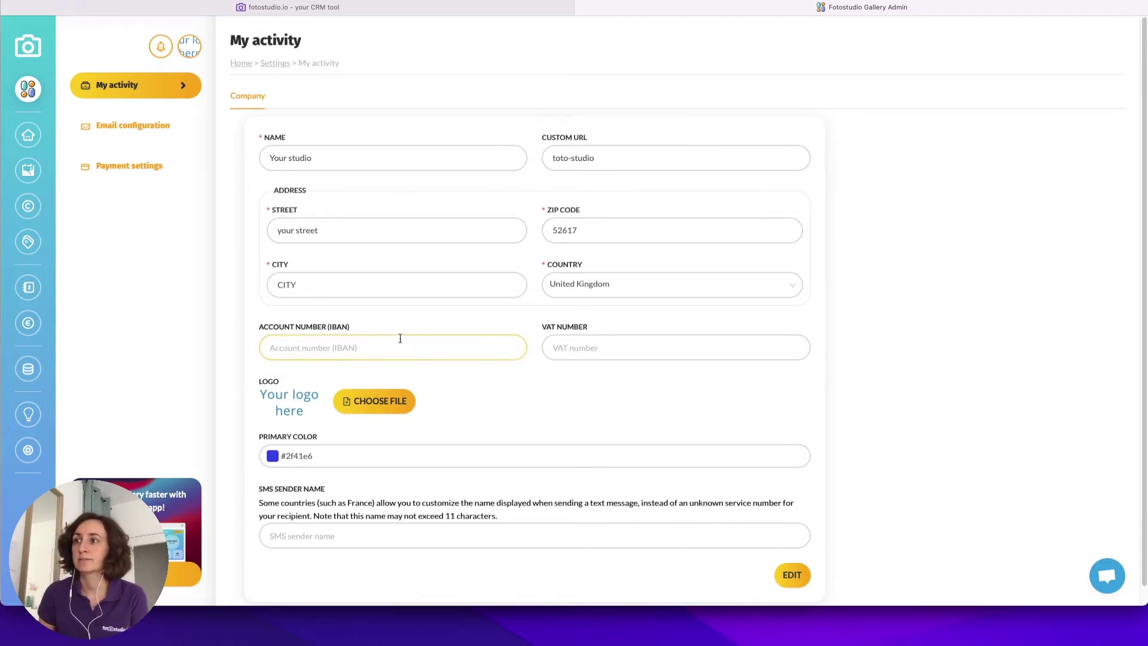
click(609, 166)
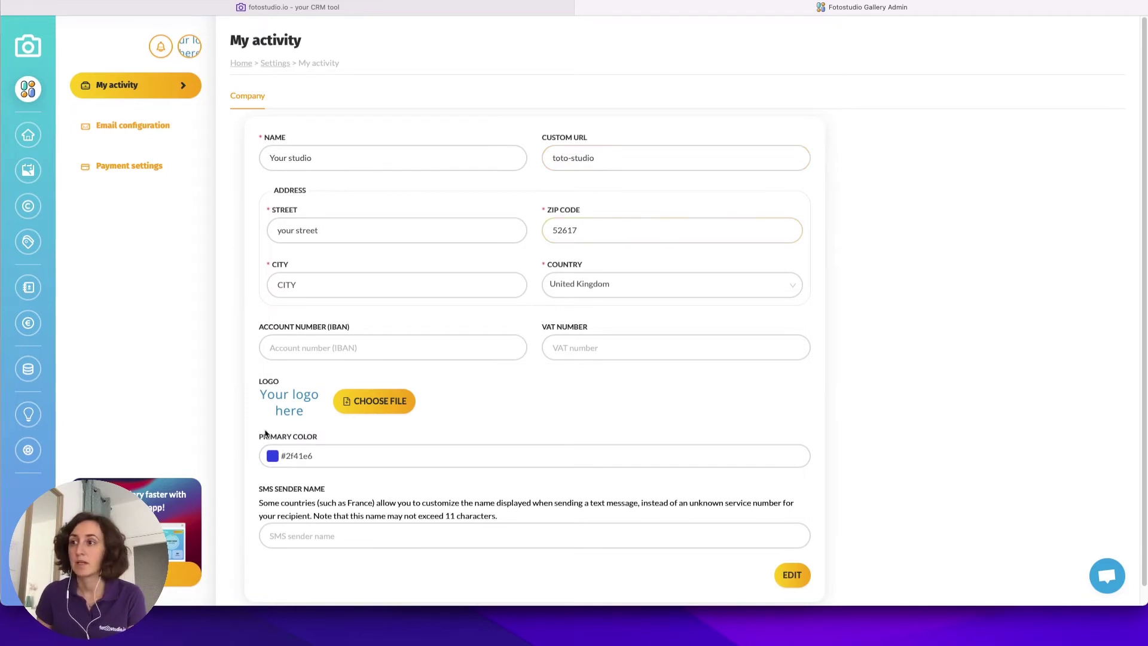
scroll(326, 447, down, 1)
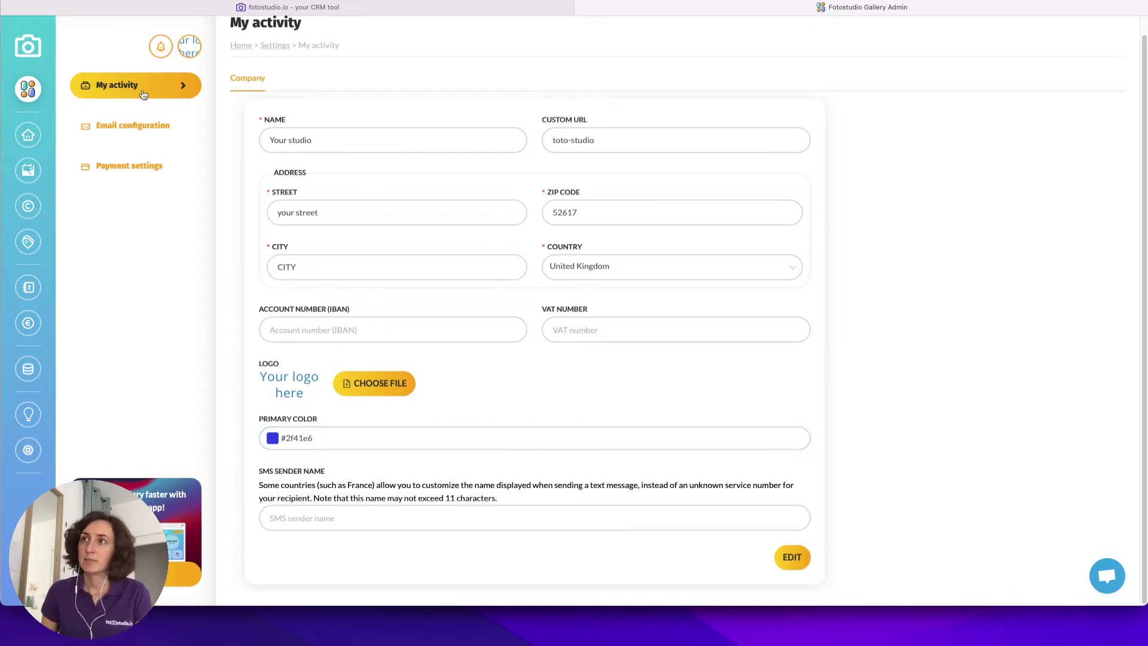
click(127, 127)
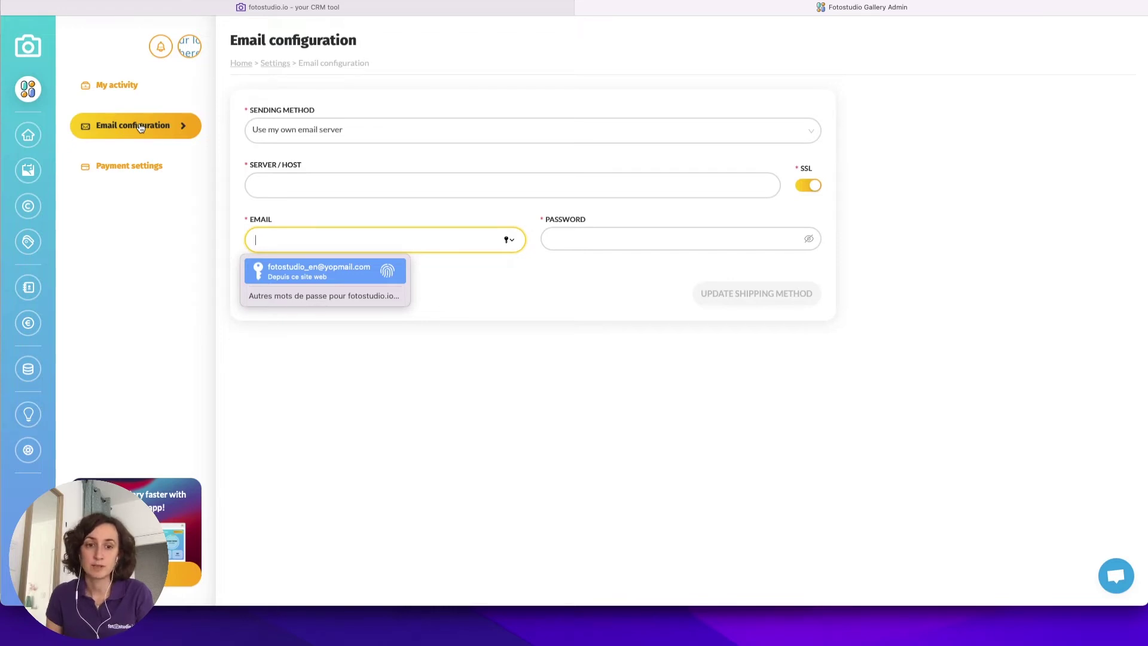
- Keep 'Use my own email server' as the sending method, then move to Payment settings
click(574, 130)
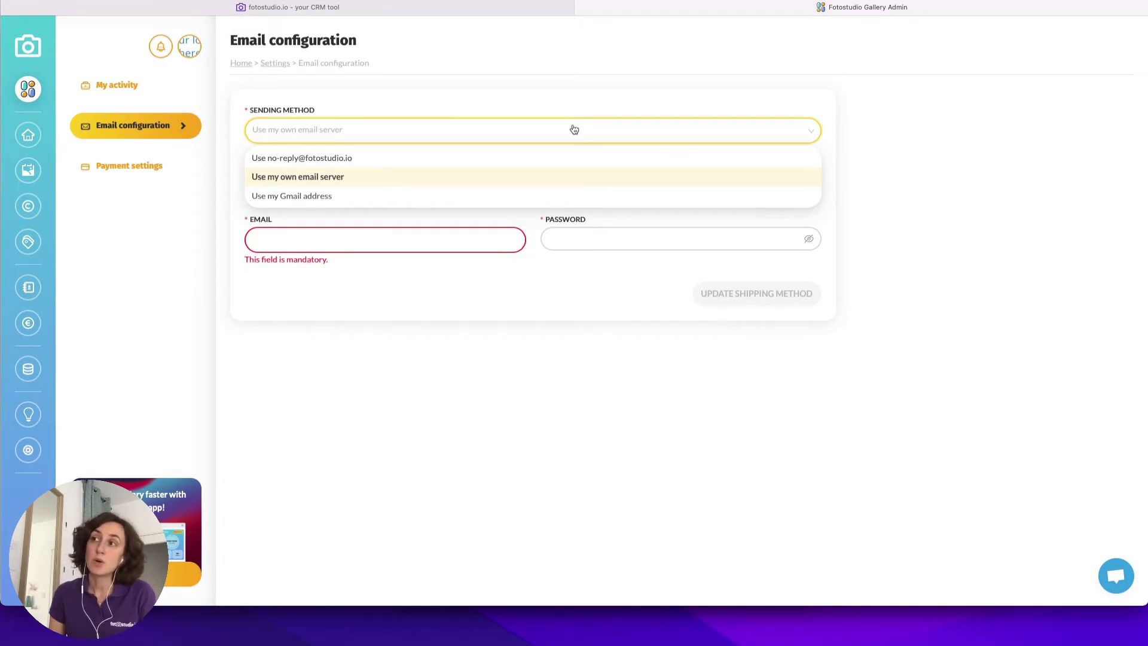
click(560, 183)
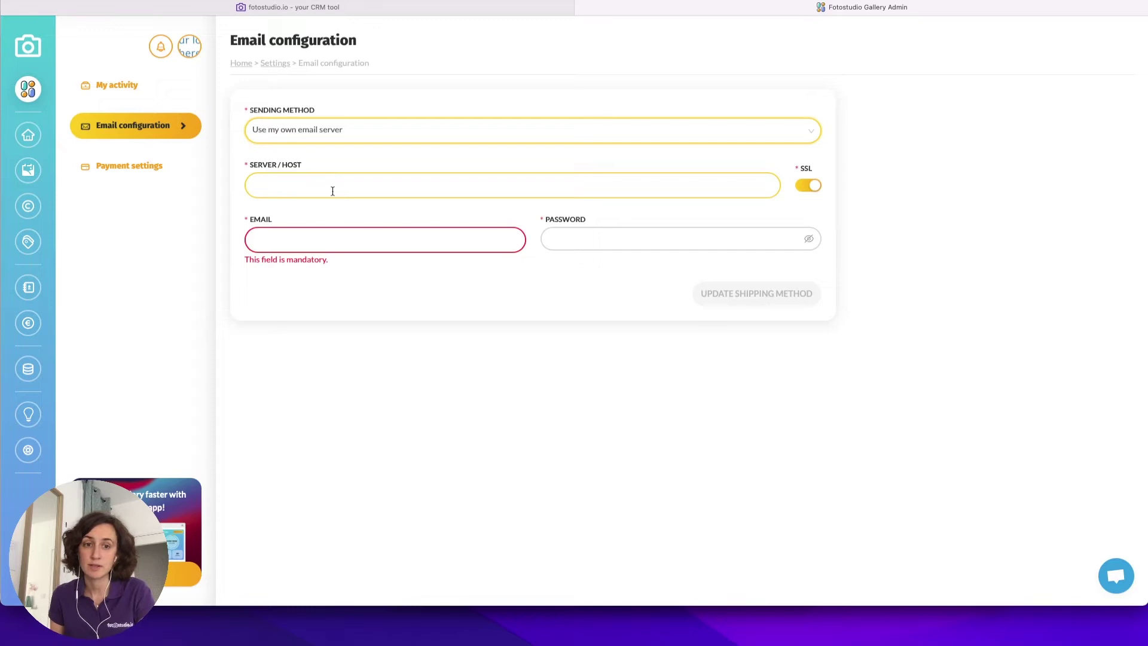
key(space)
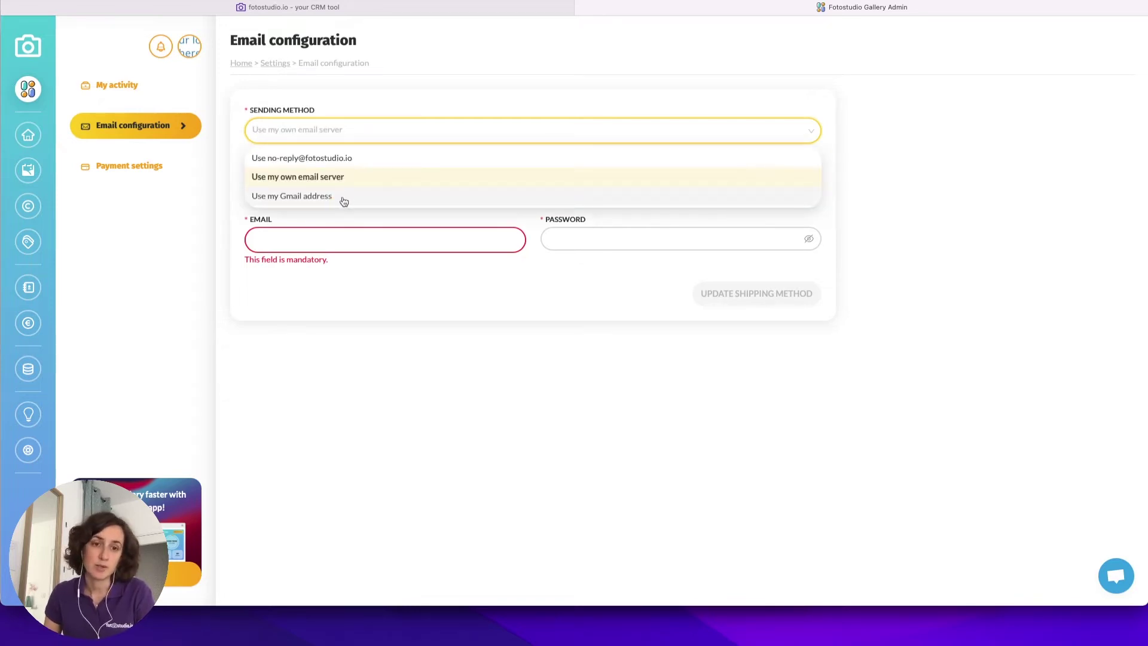
click(129, 166)
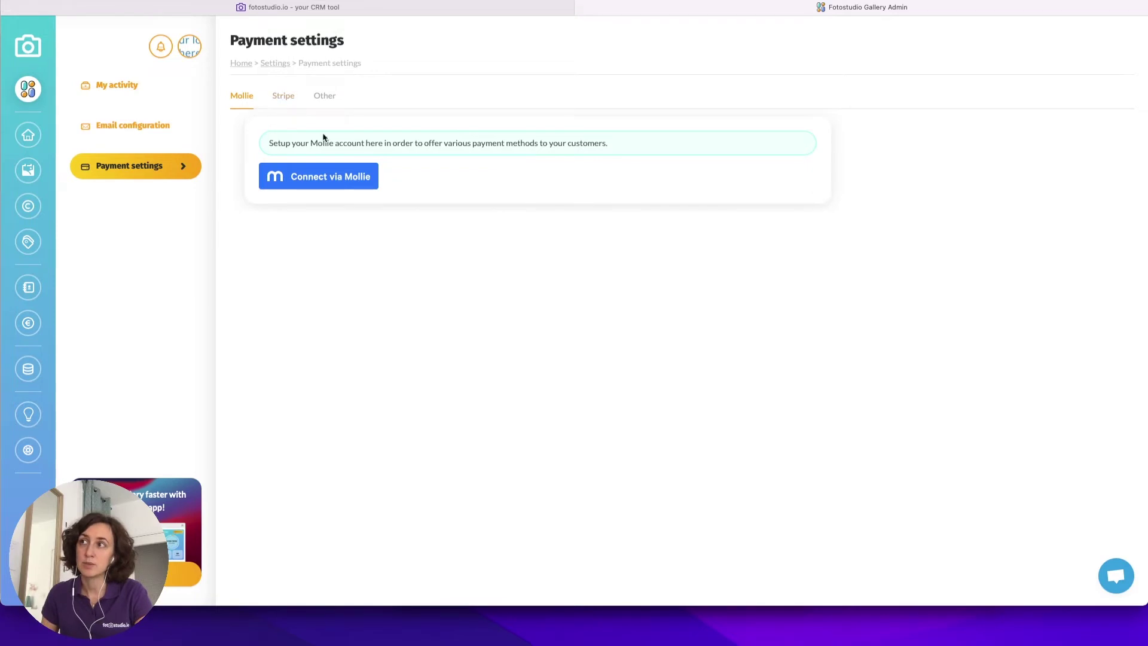
- Look over the Stripe and Other payment tabs, then return to the galleries list
click(286, 95)
click(329, 97)
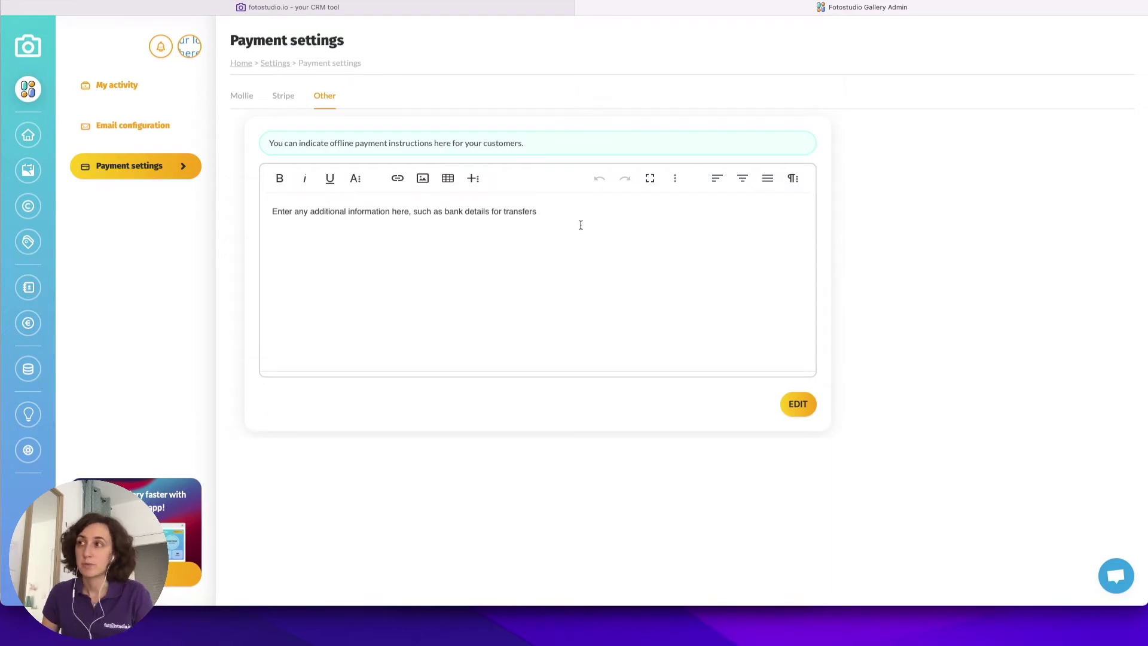
click(516, 234)
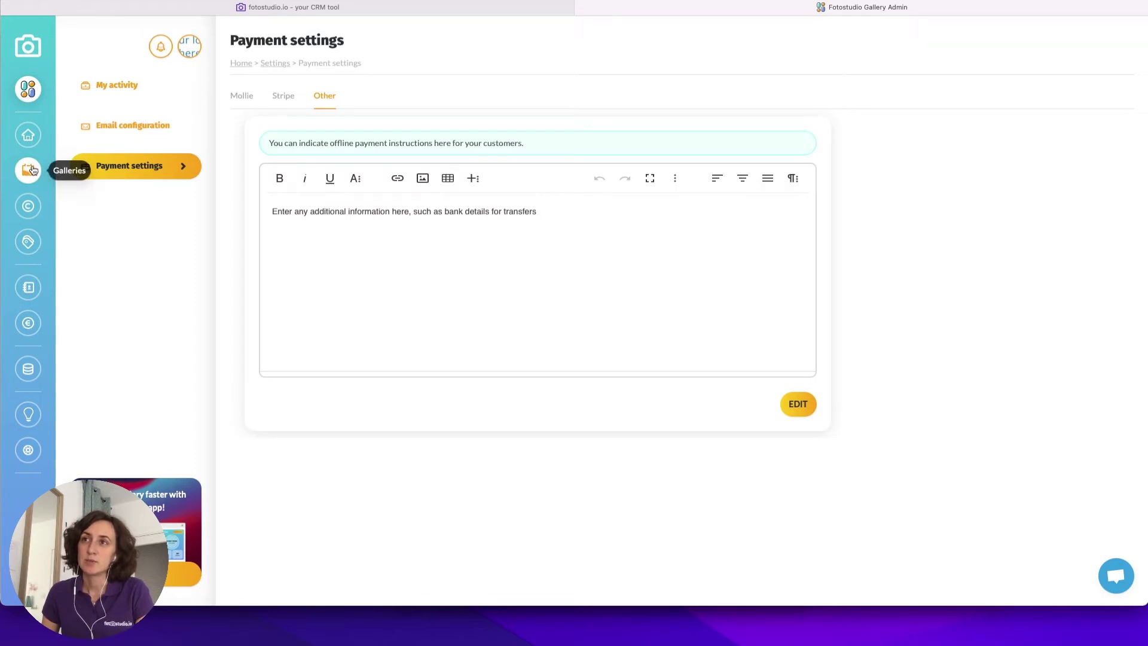
click(26, 177)
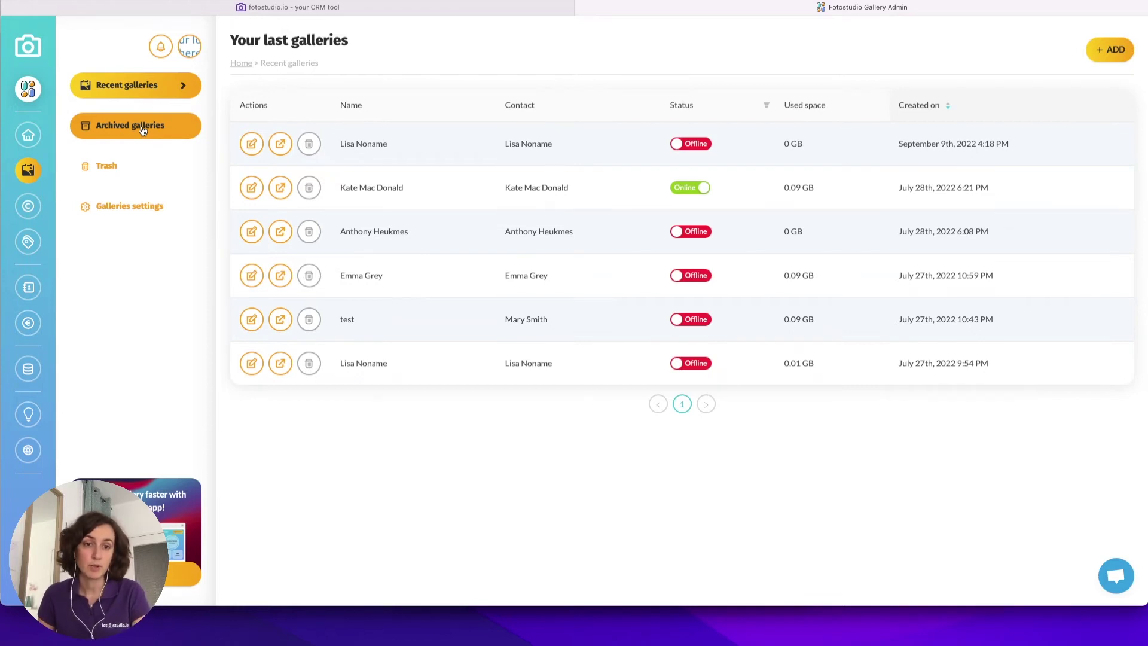
- Browse Archived galleries, then the Trash holding the deleted test2 gallery
click(143, 131)
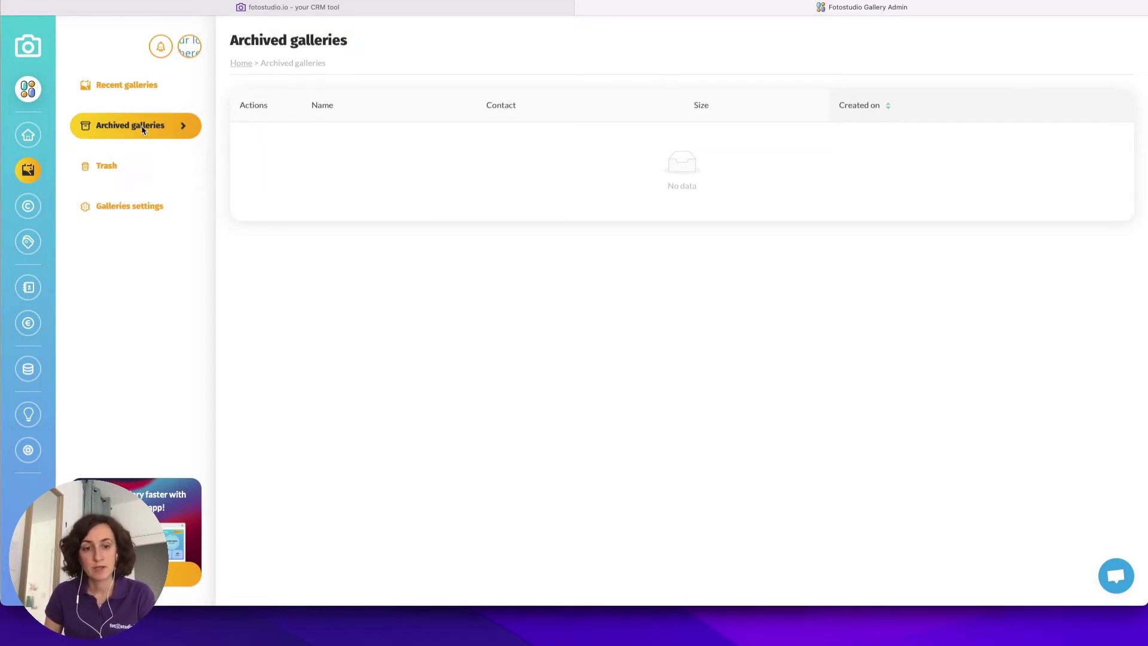
click(136, 165)
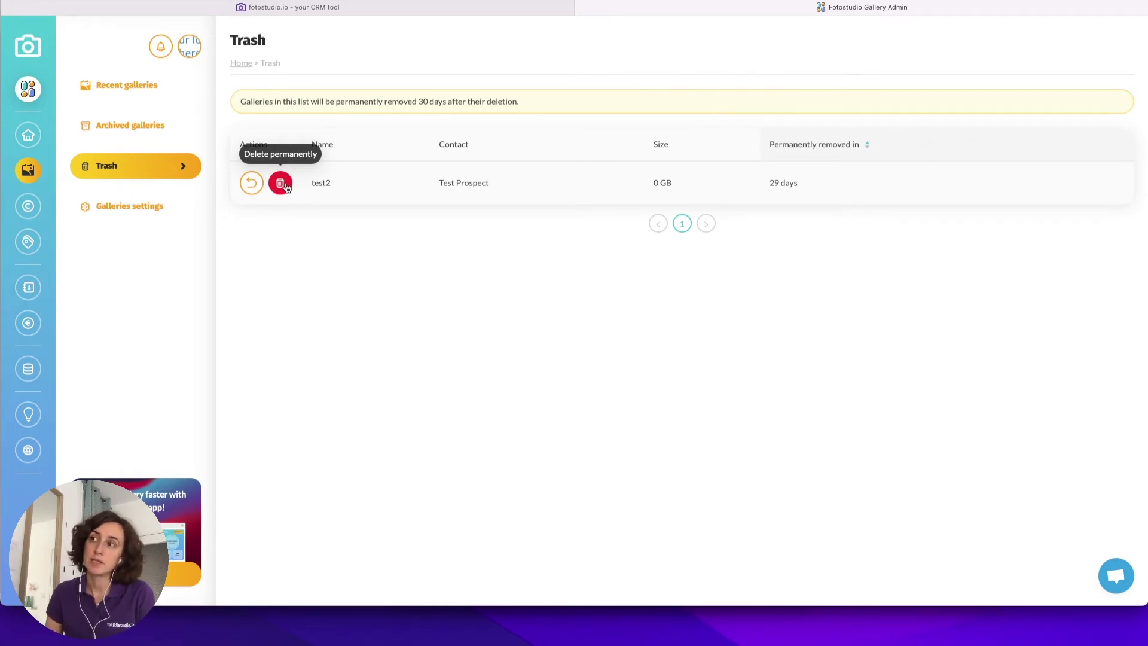
- Open Galleries settings showing Ready for sale default with HD and web downloads
click(152, 206)
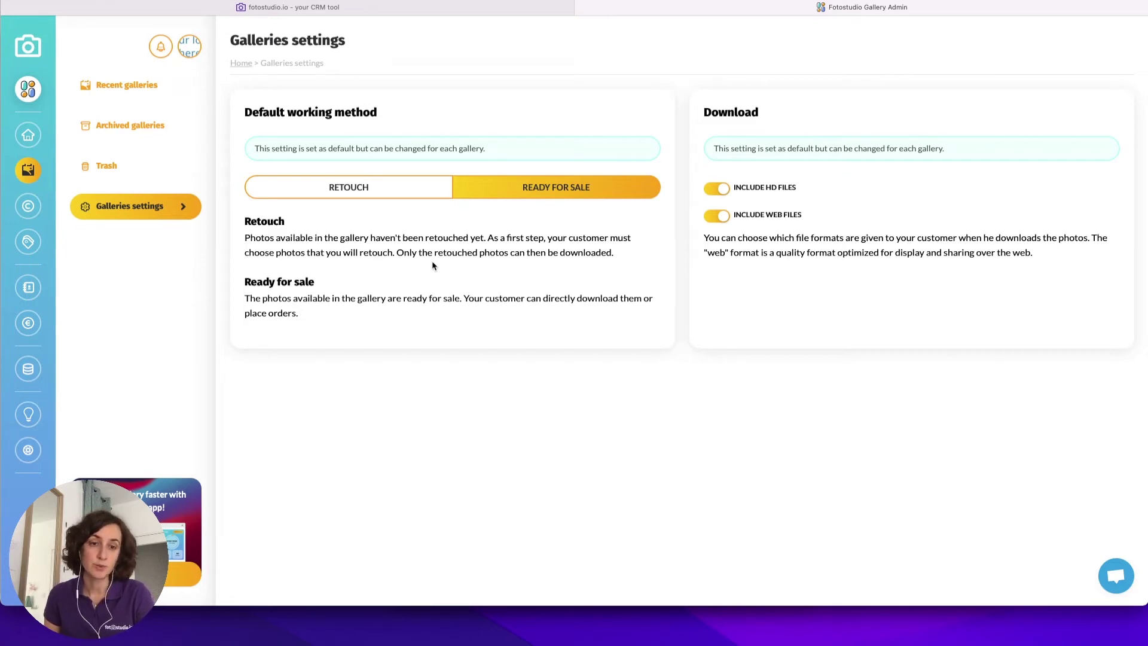
- Set Retouch as the default working method and start a new gallery from Recent galleries
click(403, 184)
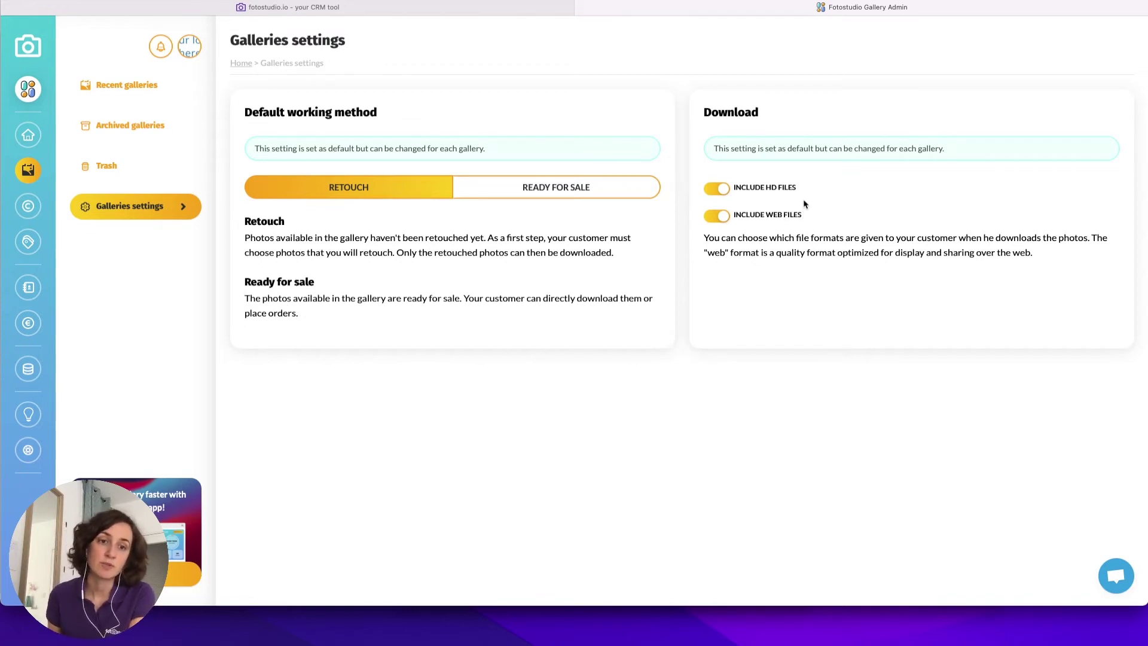
click(116, 85)
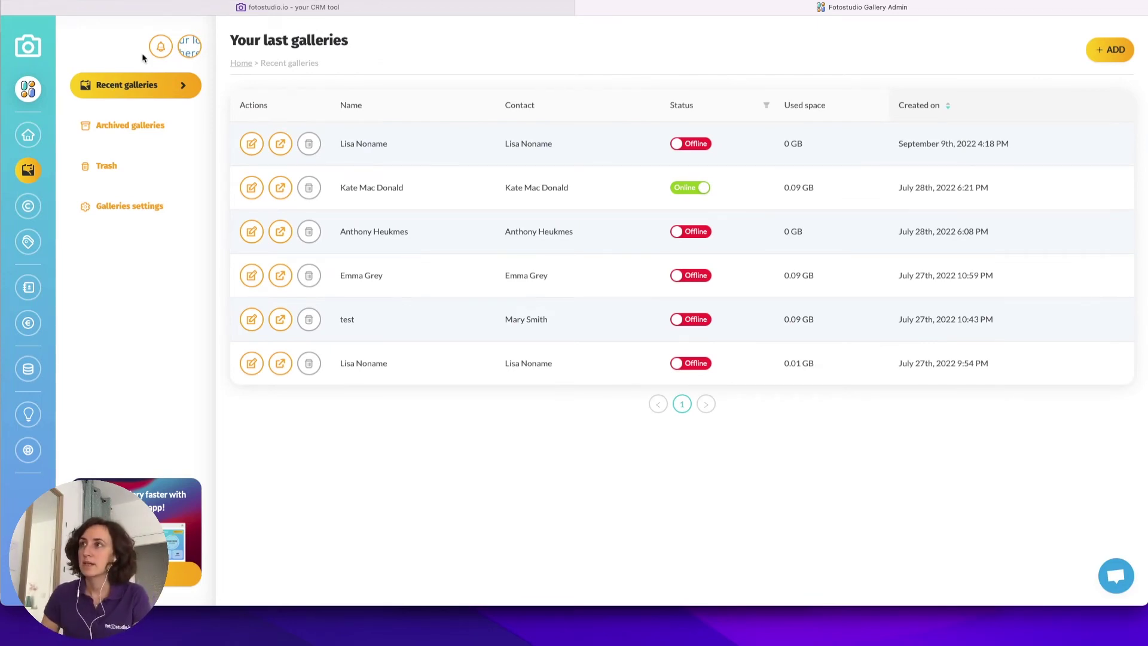
click(1120, 51)
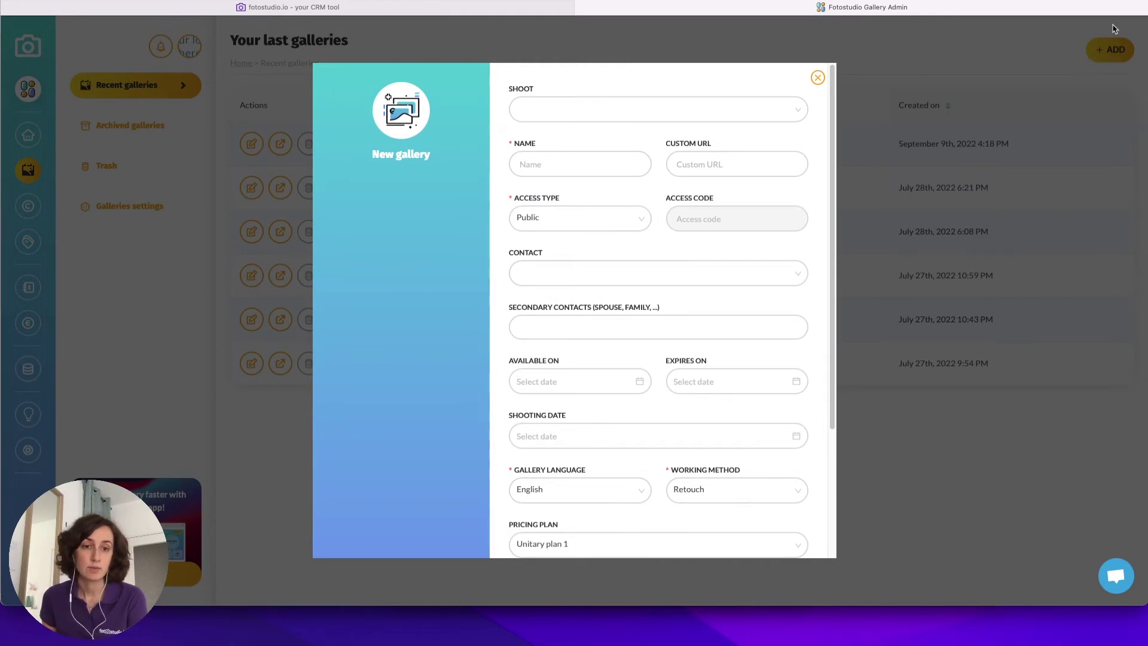
- Link the gallery to the client's shoot found by searching her name, filling shooting date 2022-08-31
click(761, 107)
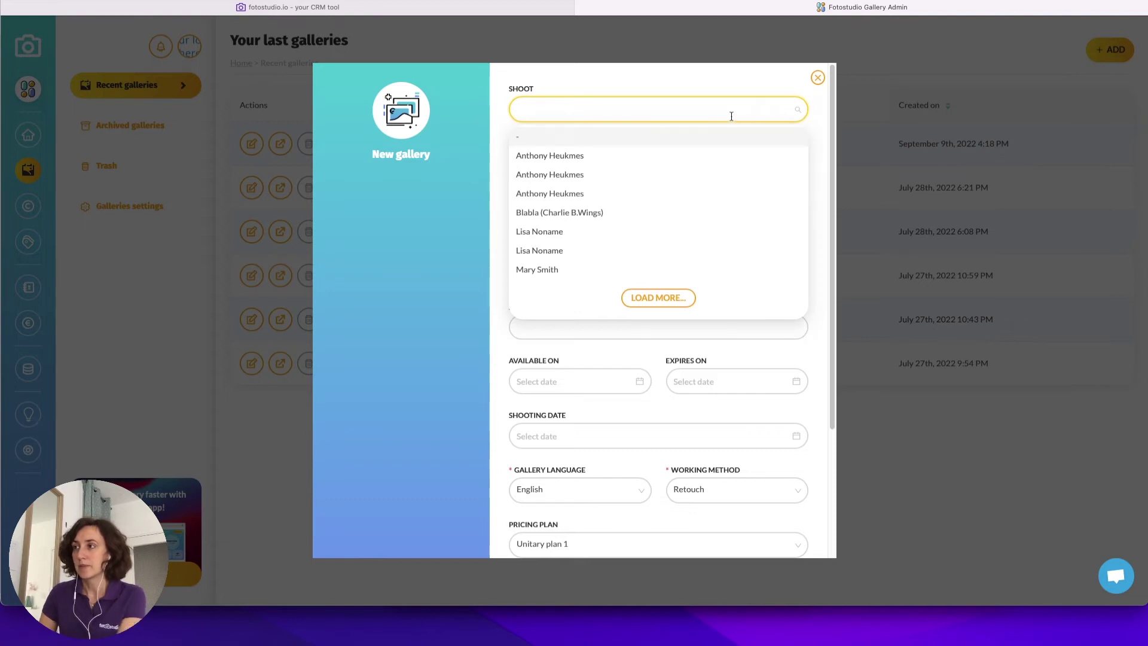
text(hele)
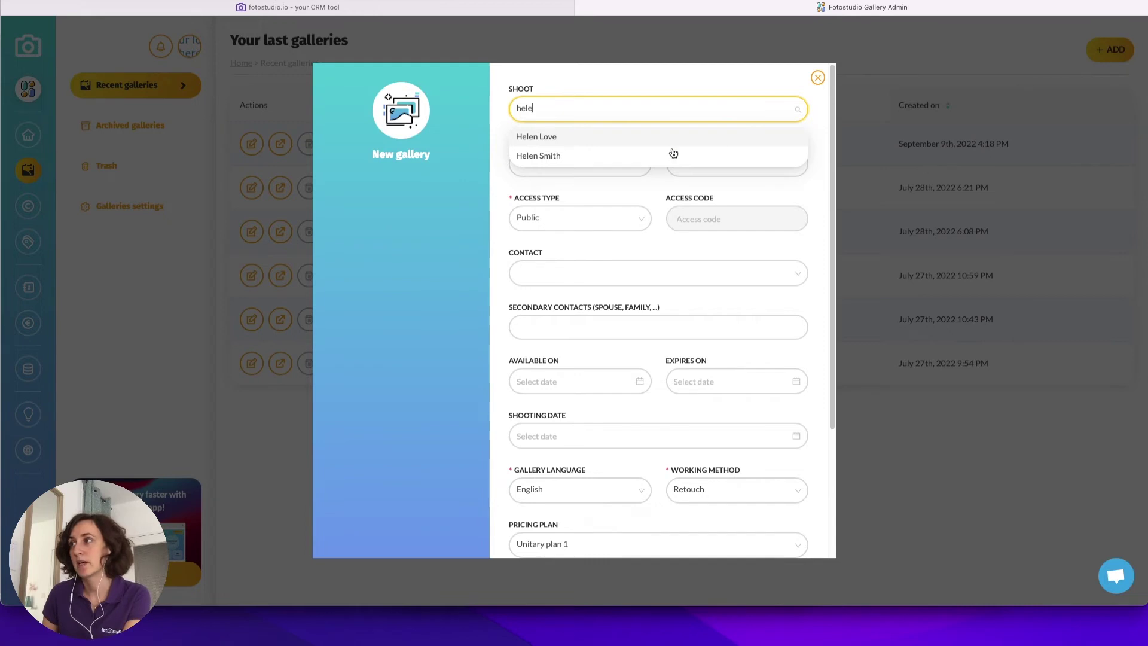
click(539, 157)
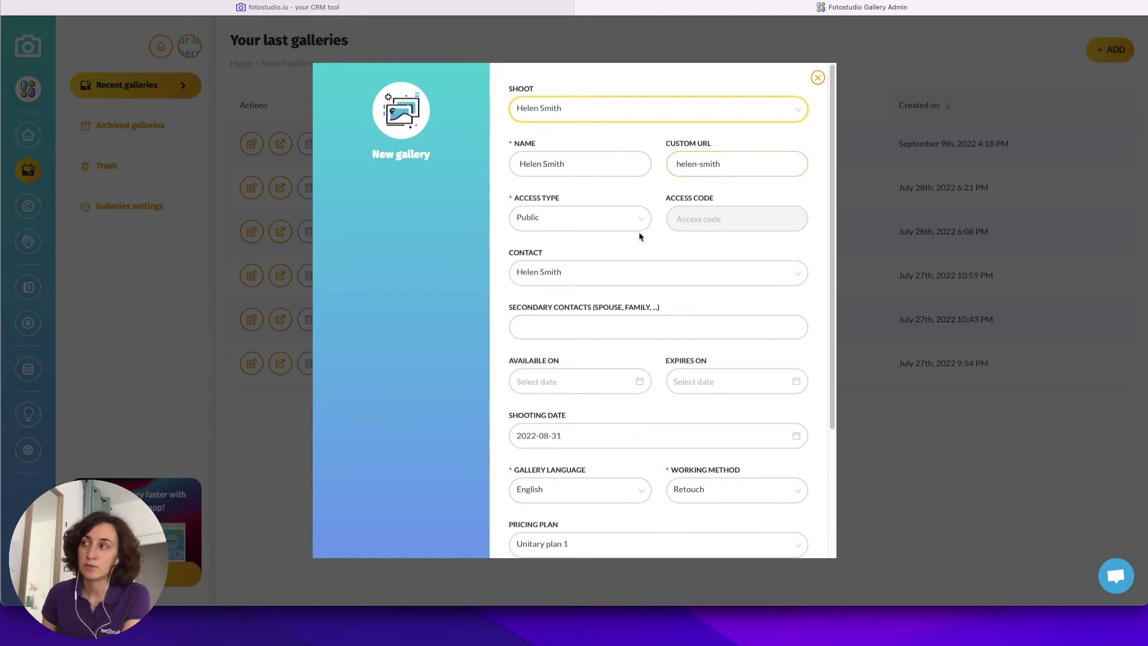
click(620, 219)
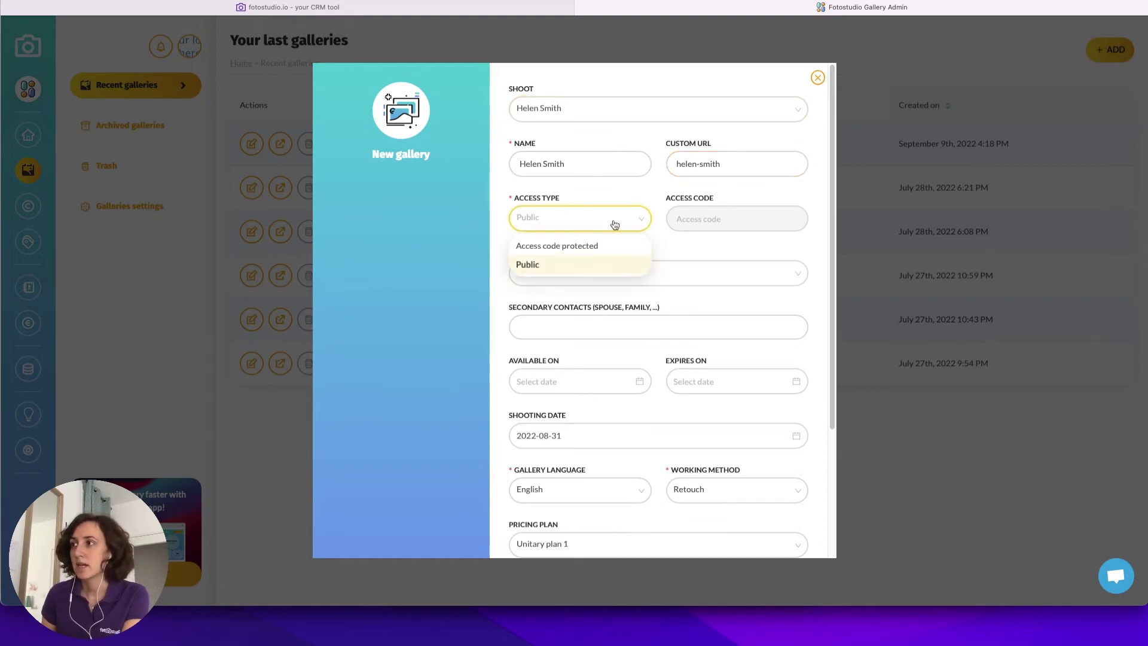
- Make the gallery Access code protected, enter the access code, and check the contact fields
click(579, 245)
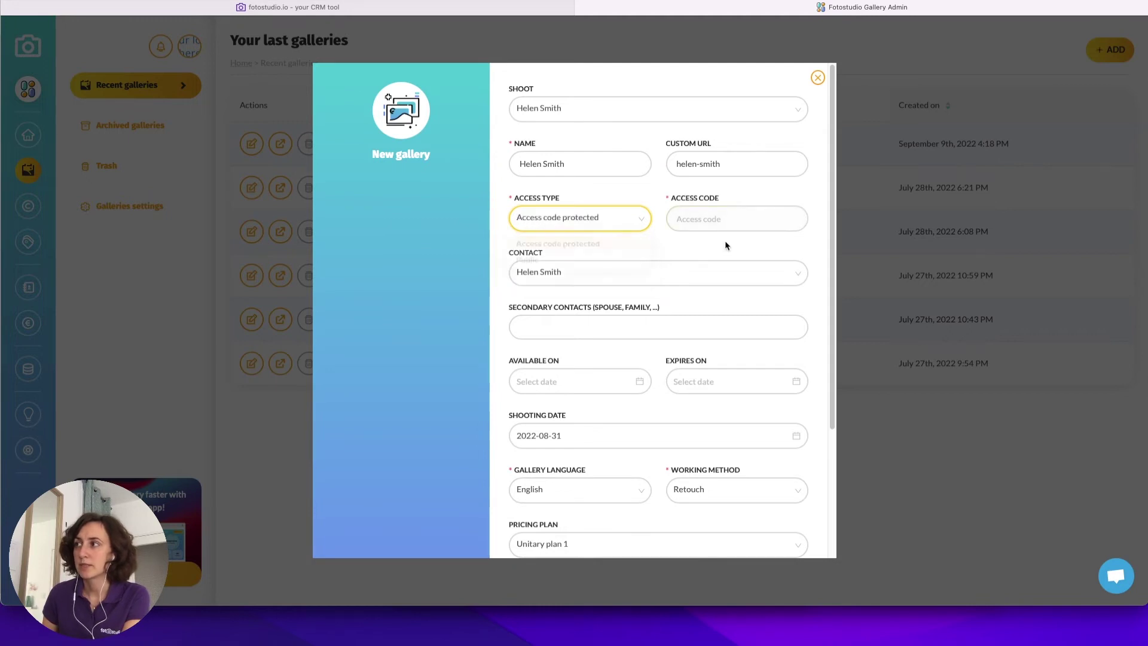
click(727, 210)
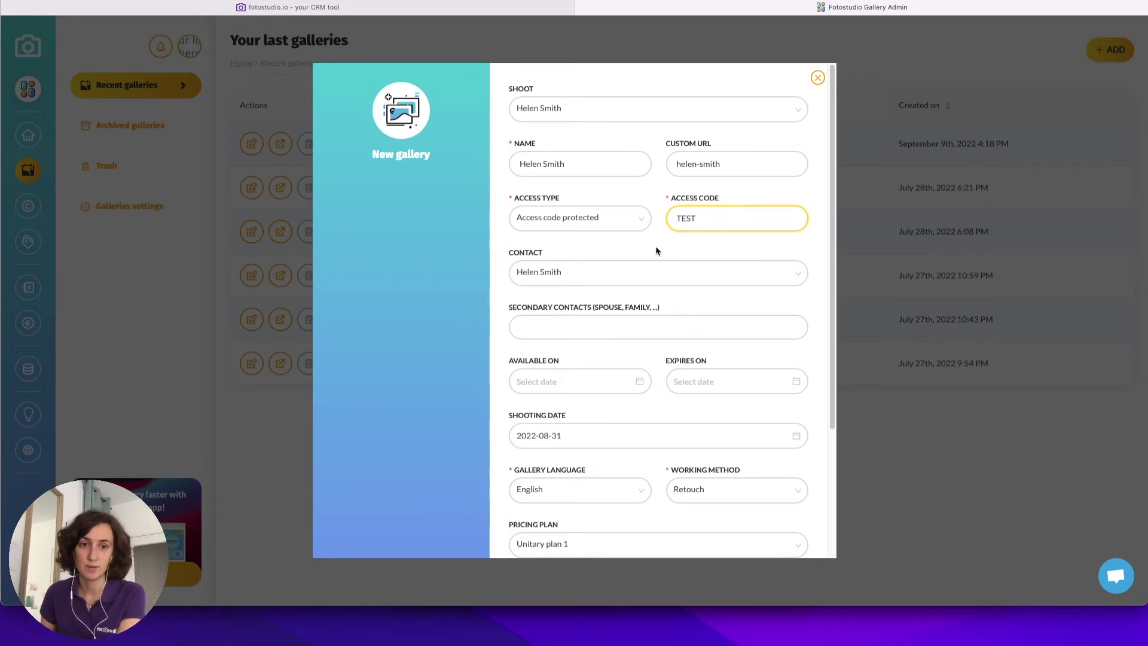
click(662, 267)
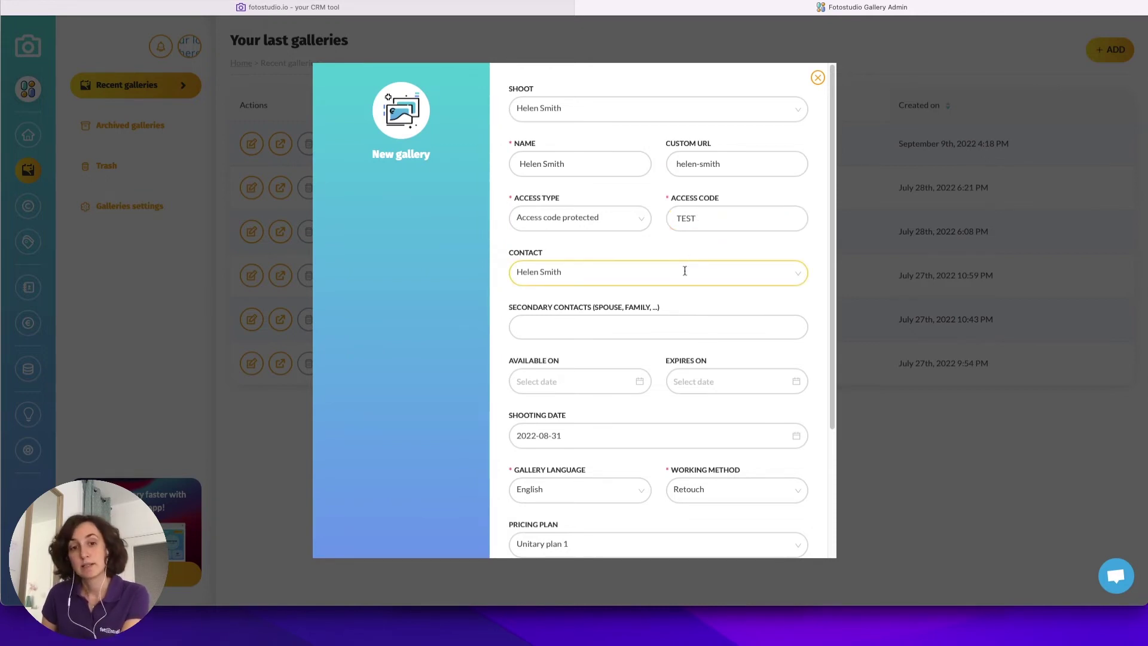
scroll(681, 257, down, 3)
click(681, 251)
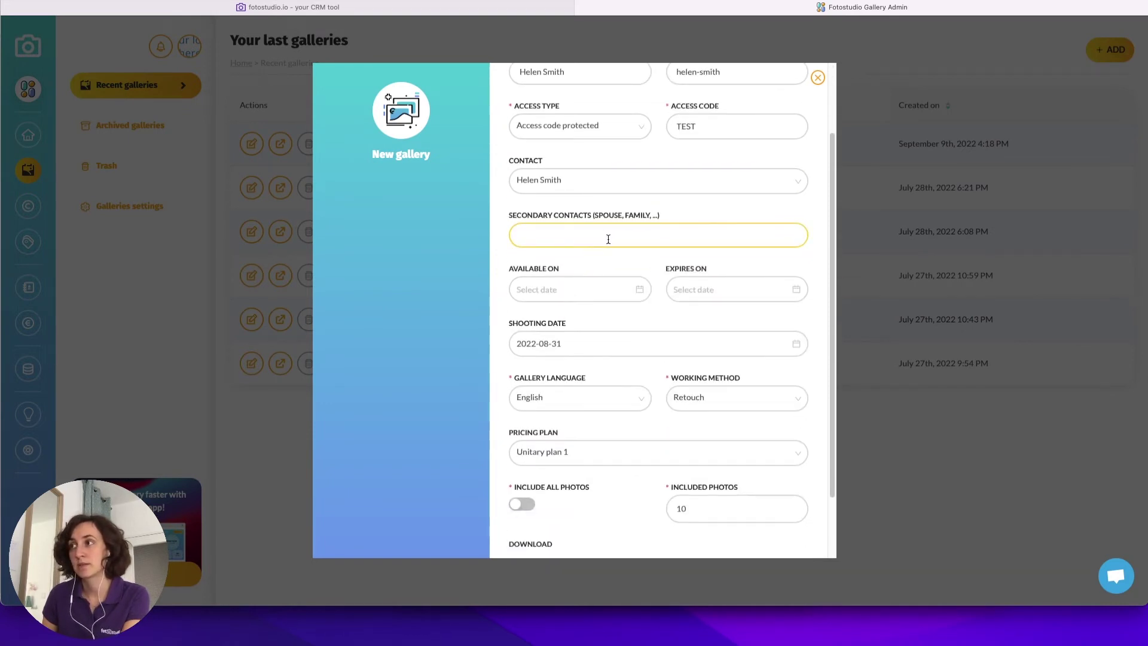
scroll(608, 258, down, 3)
- Make the gallery available from 12 September 2022 at 02:00 with no expiry date
click(595, 209)
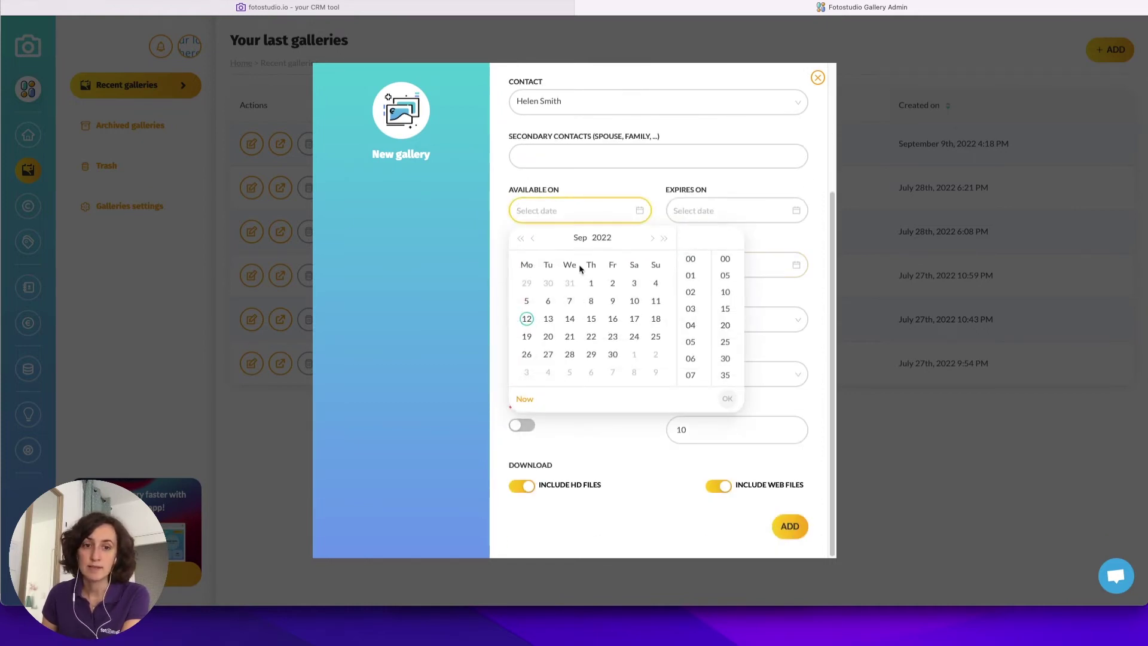
click(527, 319)
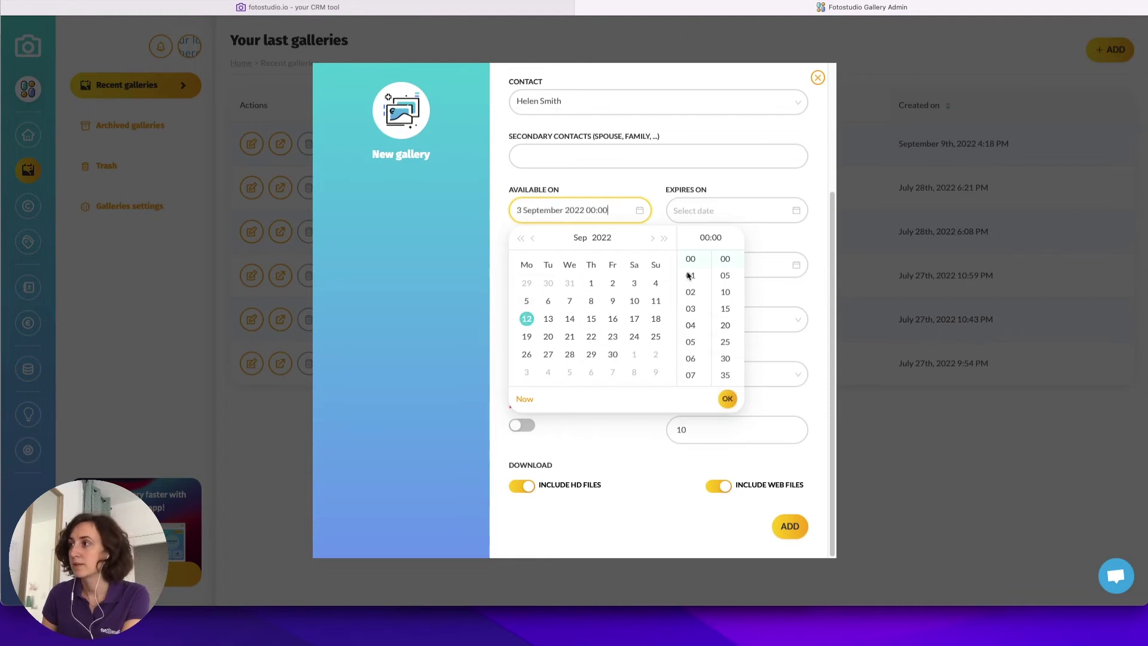
click(691, 292)
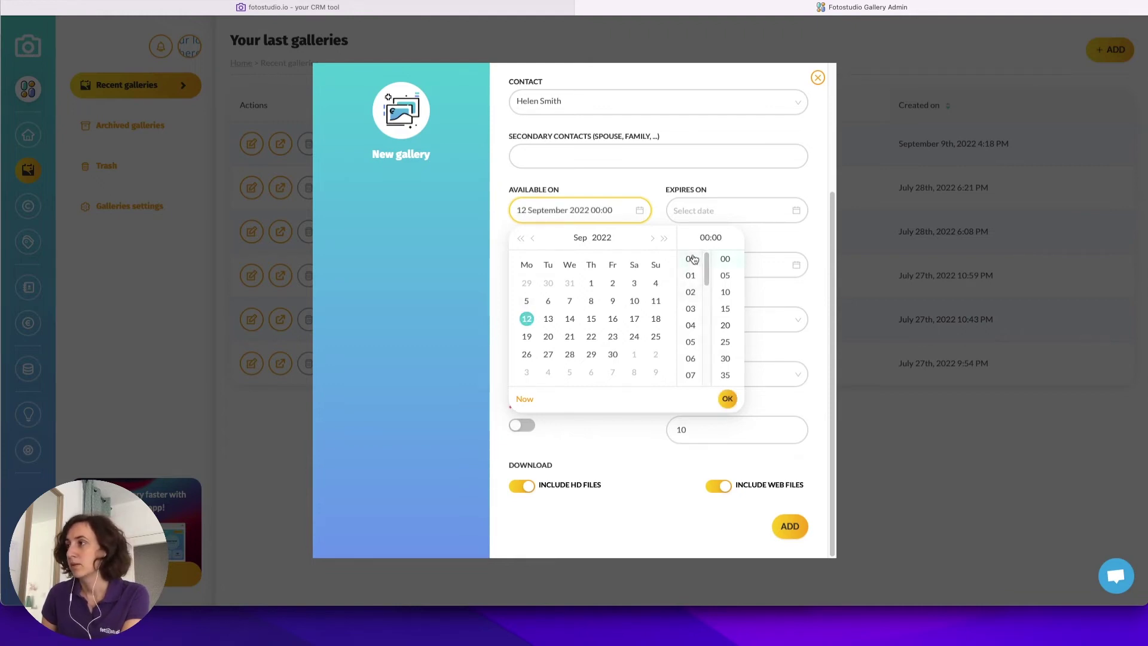
click(692, 210)
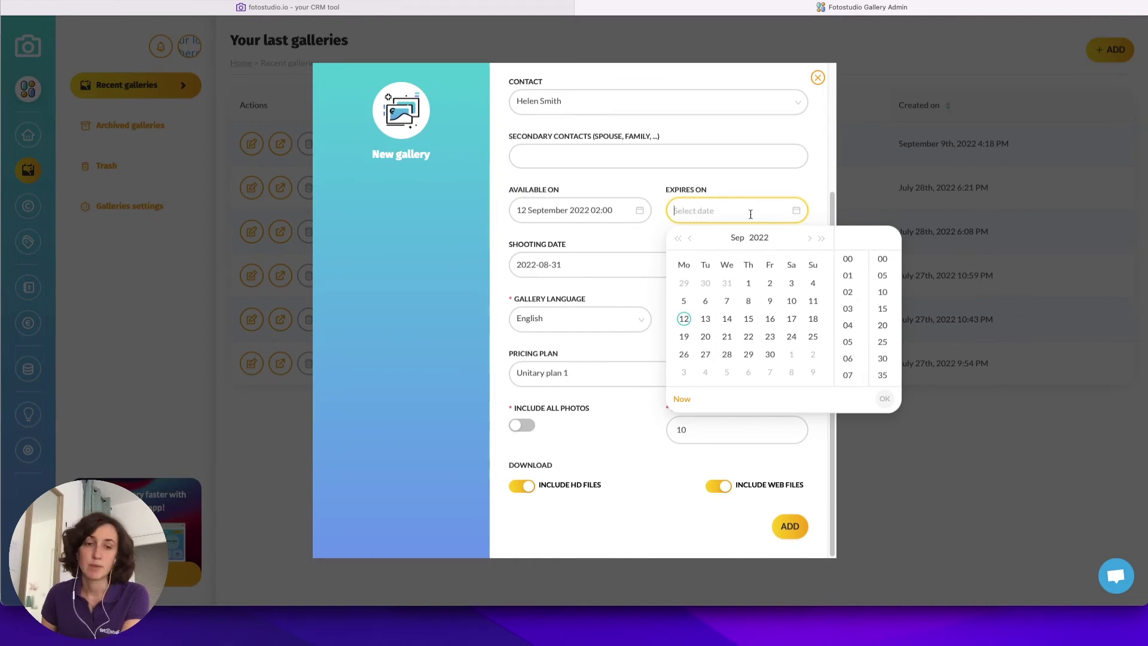
click(786, 193)
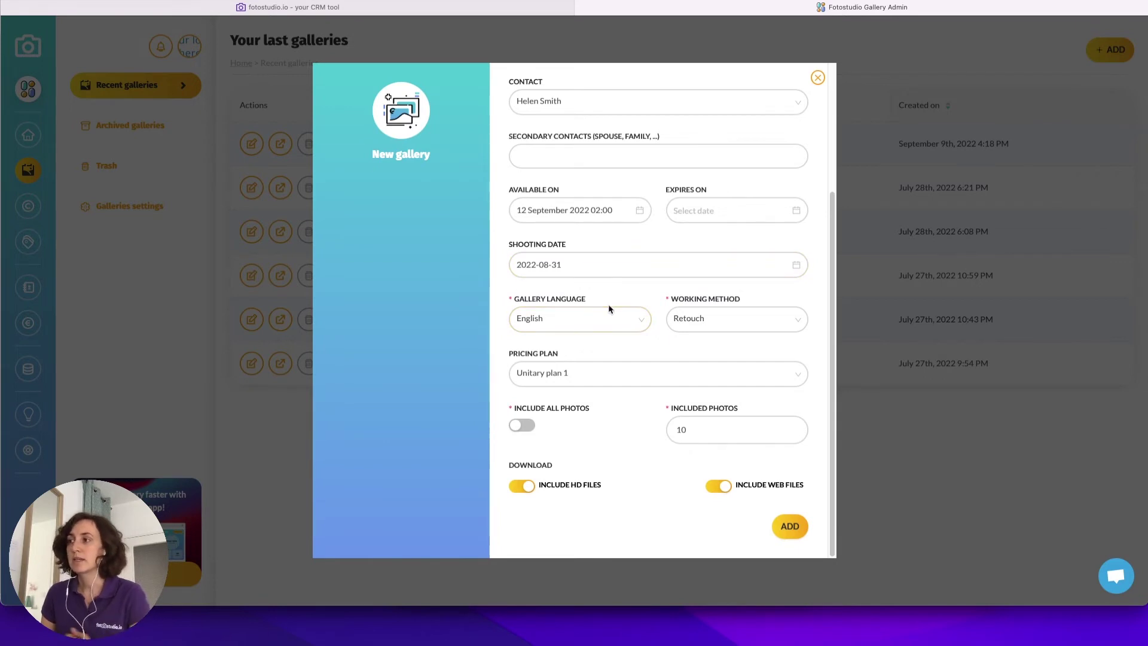
click(622, 321)
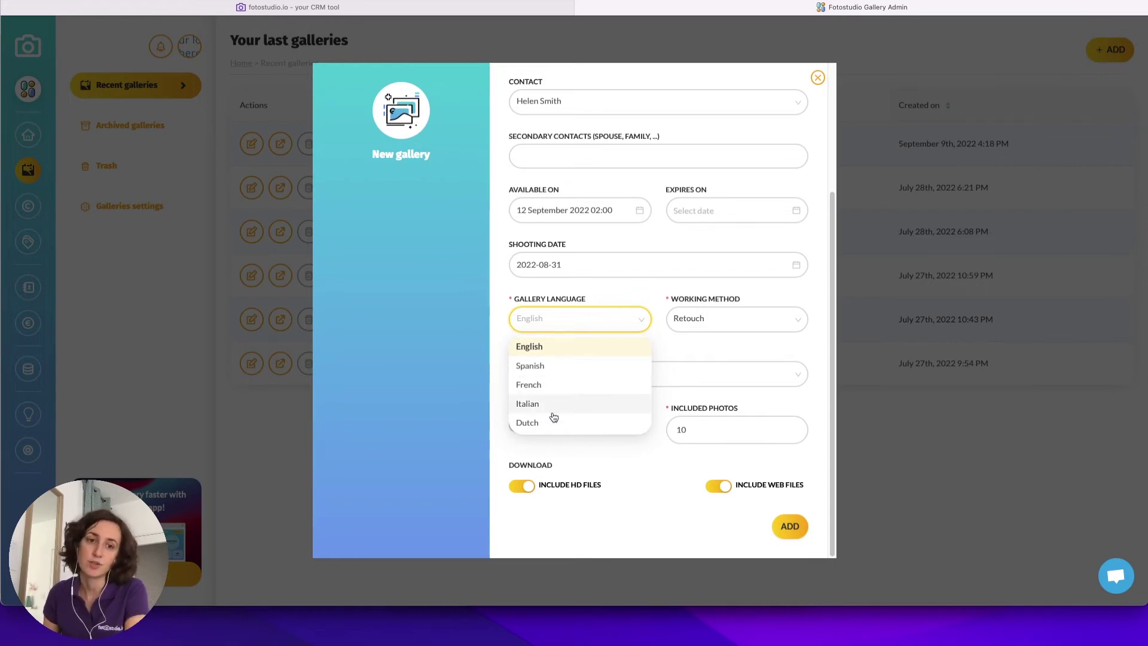
- Keep English as the language and choose Unitary plan video as the pricing plan
click(657, 347)
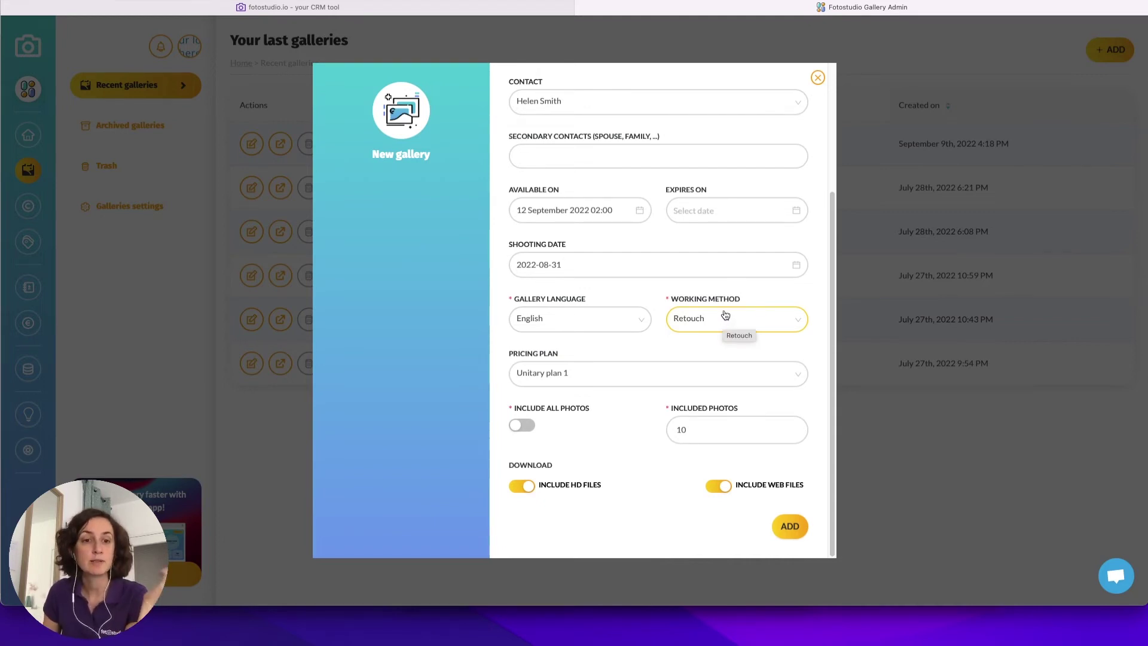
click(608, 382)
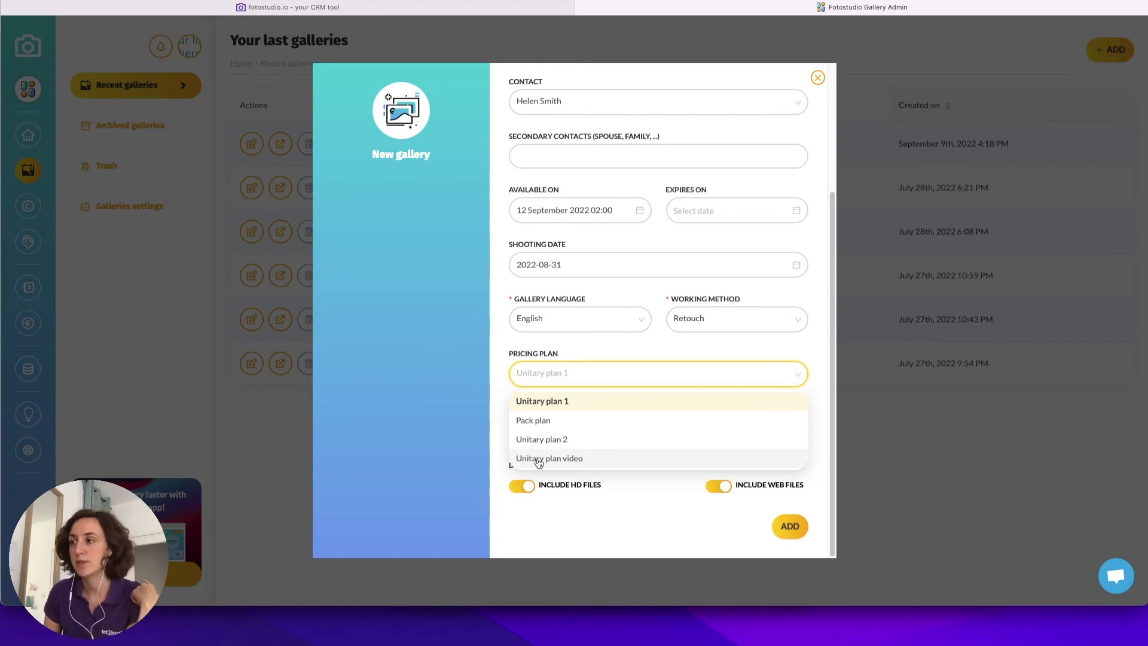
click(538, 460)
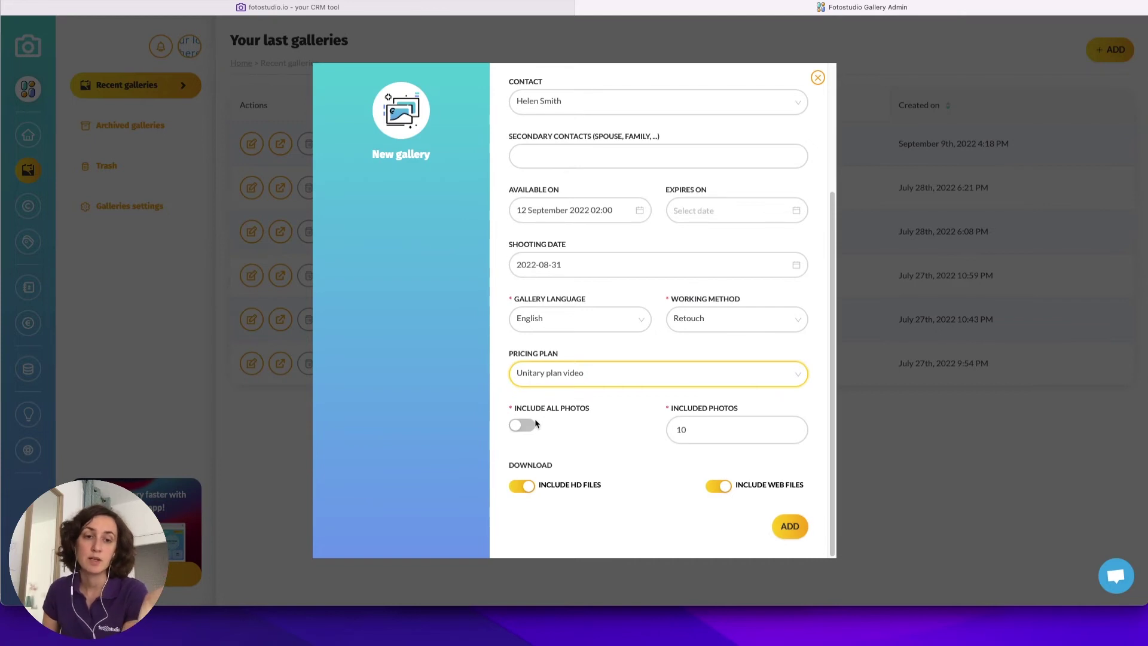
- Change Included Photos from 10 to 3 and create the gallery
click(718, 428)
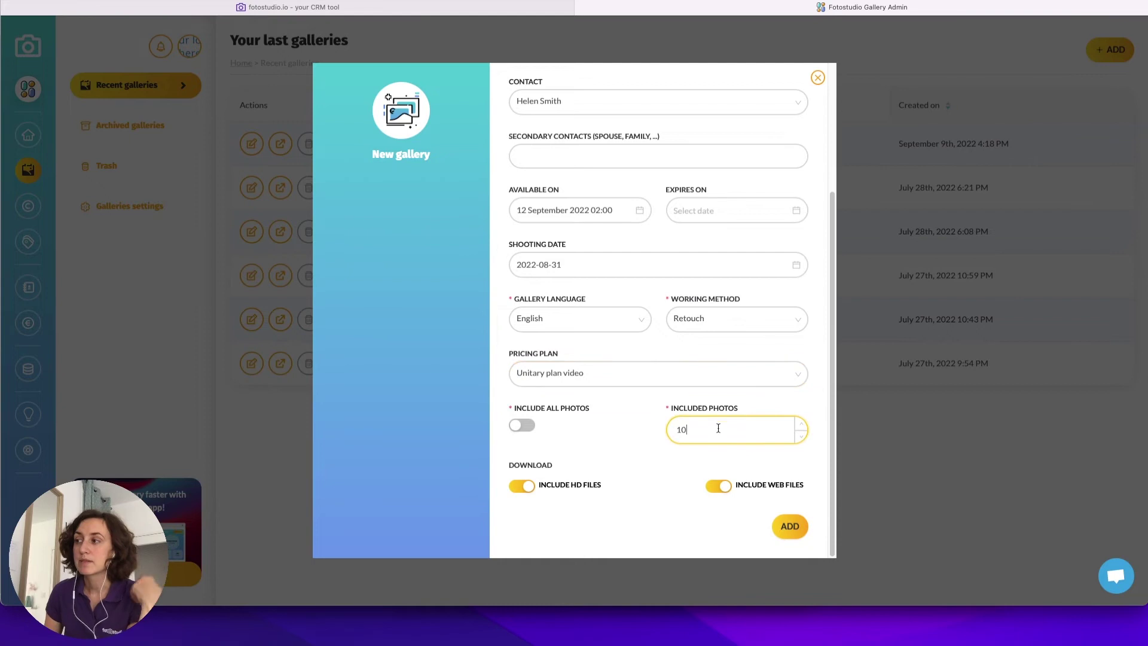
key(BackSpace)
key(BackSpace)
text(0)
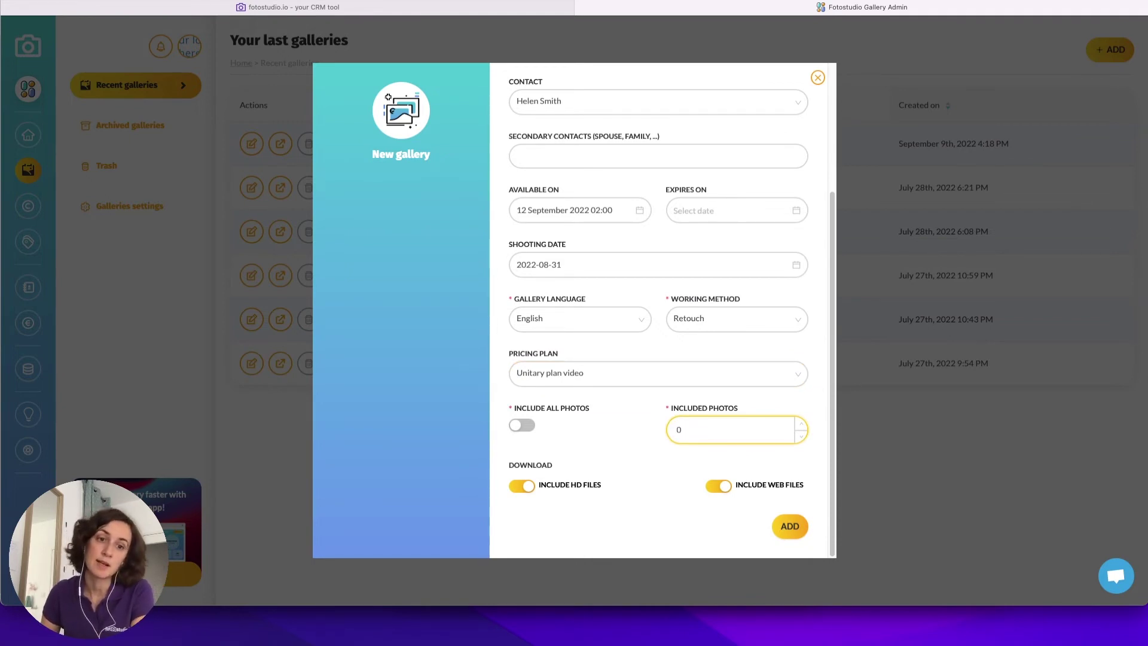
key(BackSpace)
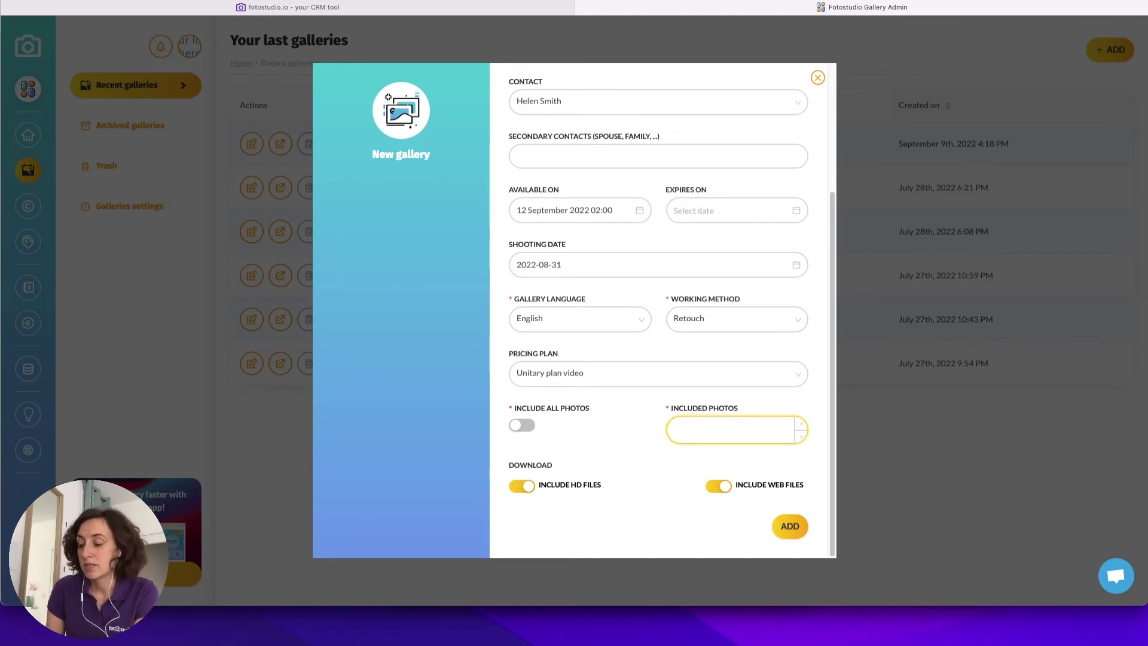
text(3)
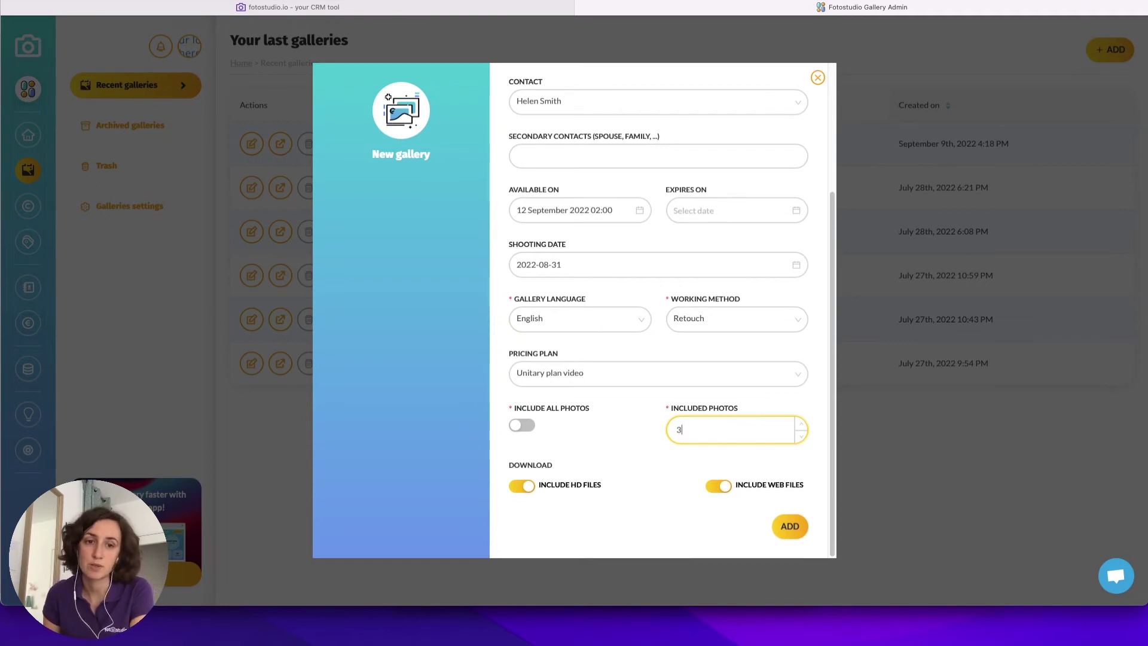
click(687, 501)
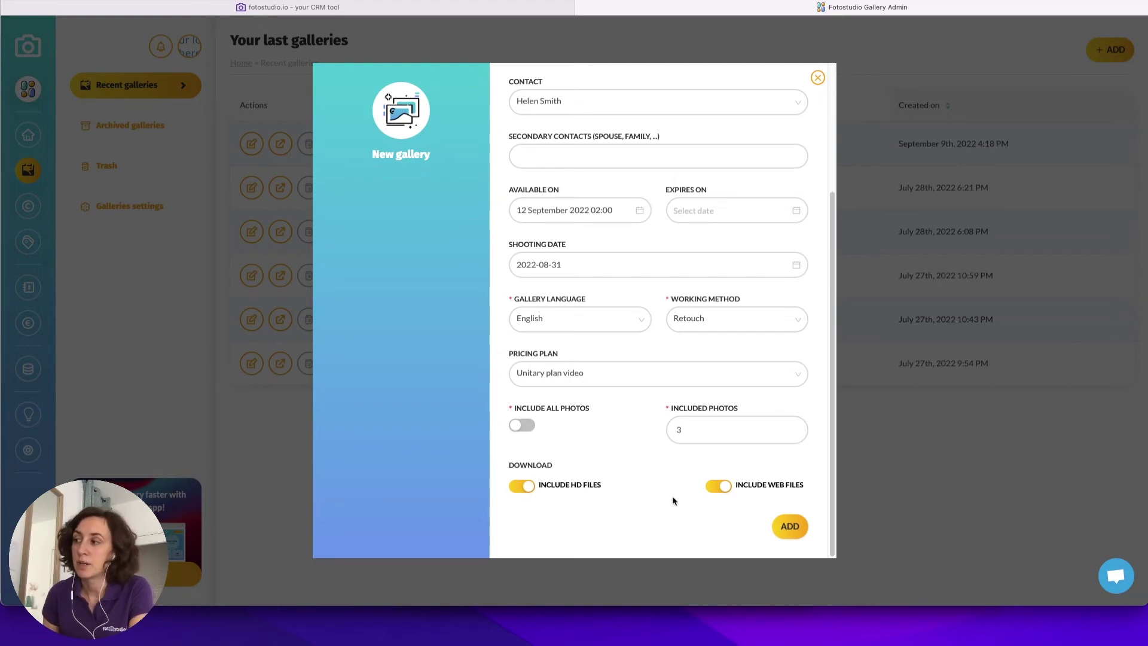
click(790, 528)
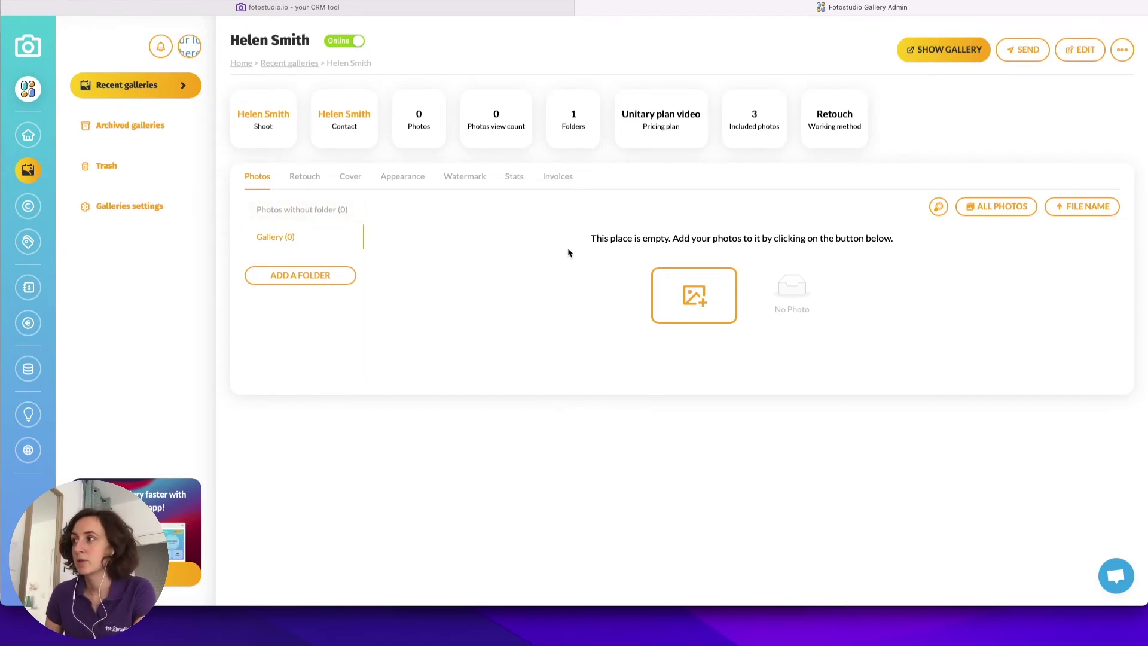
- Start uploading six image files into the newly created gallery
click(694, 296)
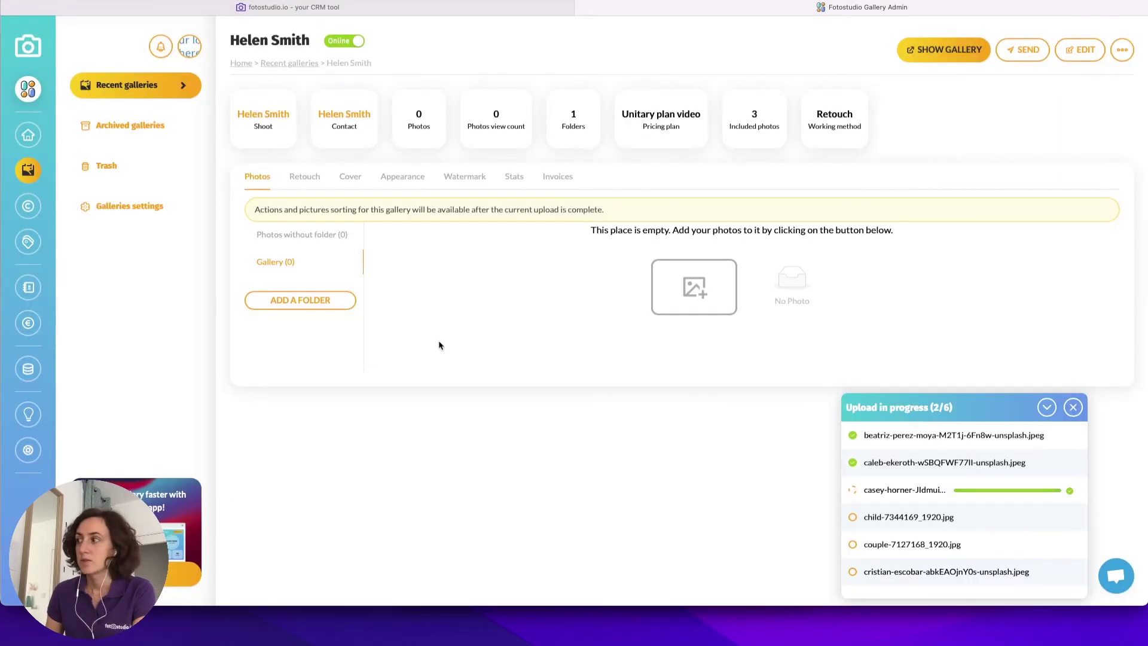
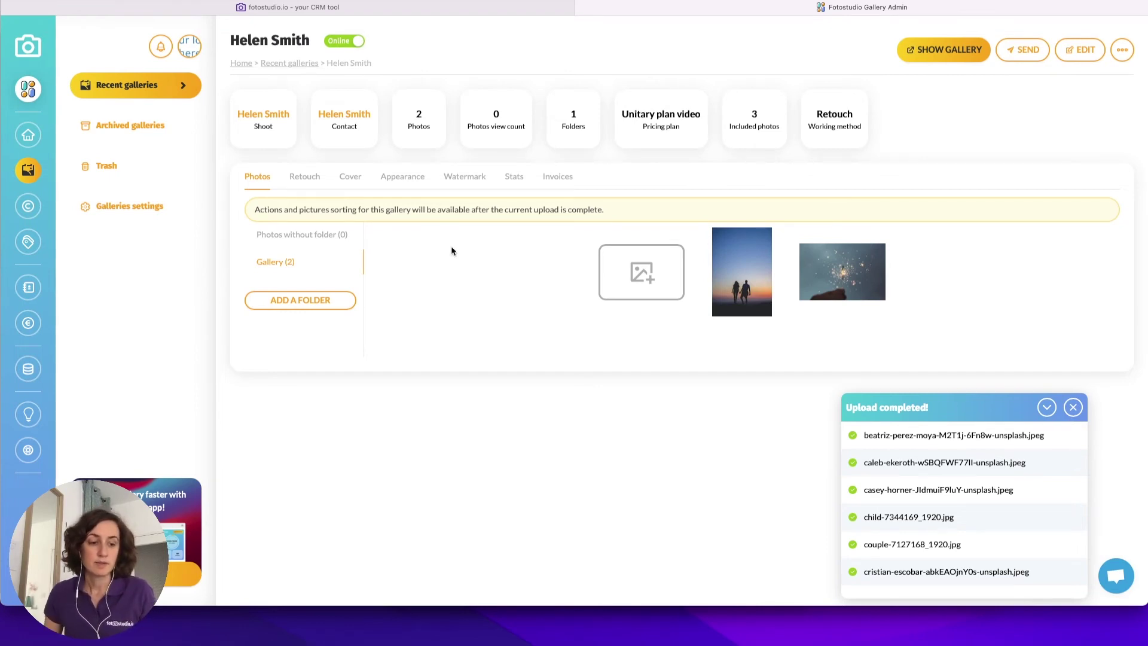
click(195, 50)
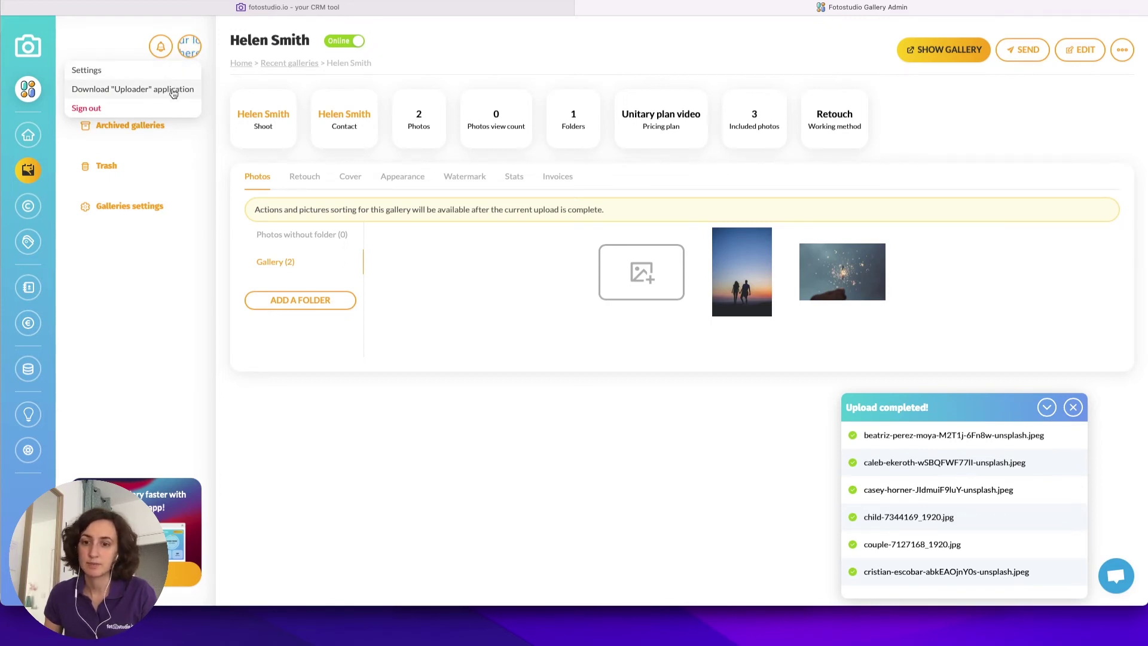
click(172, 94)
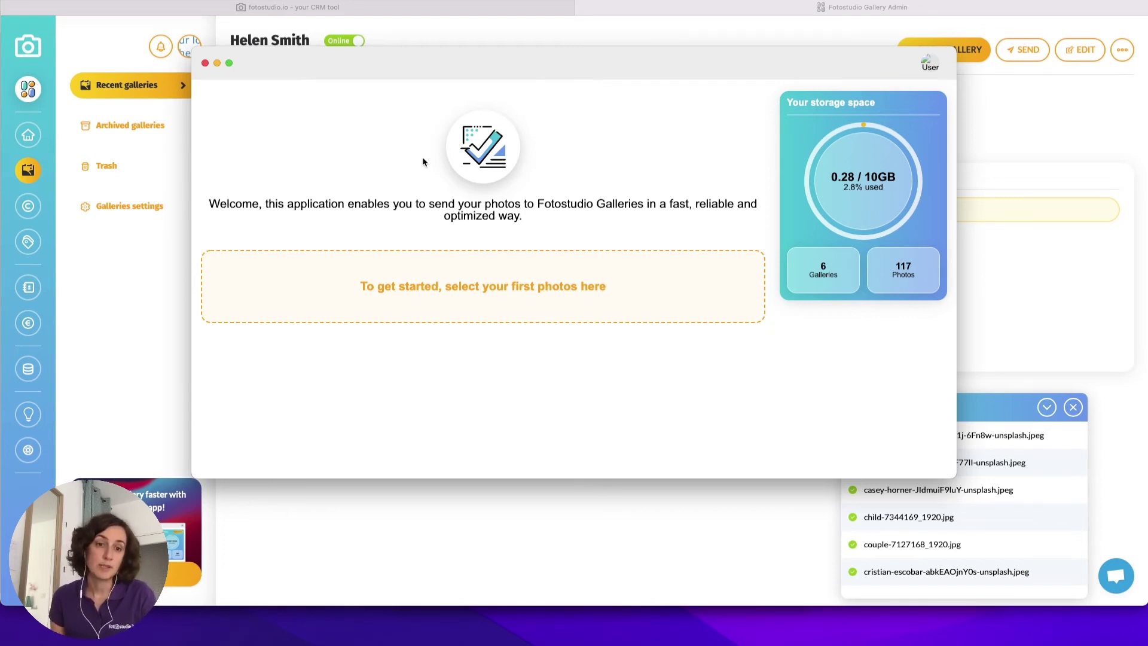
key(super+Tab)
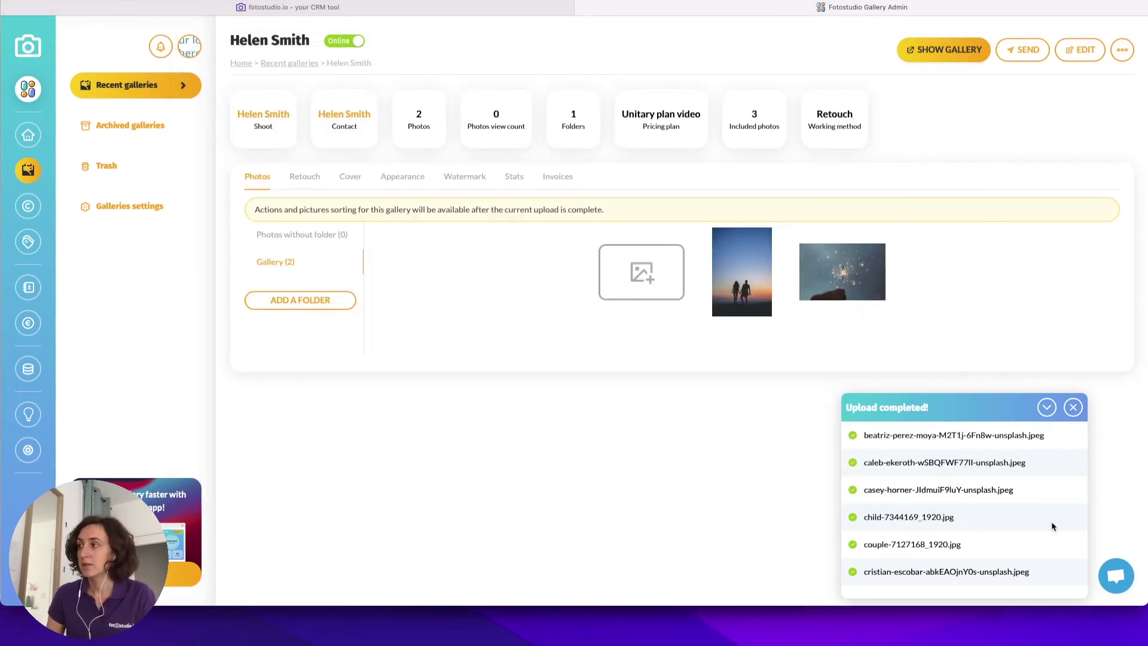
- Dismiss the Upload completed! summary and check the FILE NAME sort for the 6 photos
click(1046, 410)
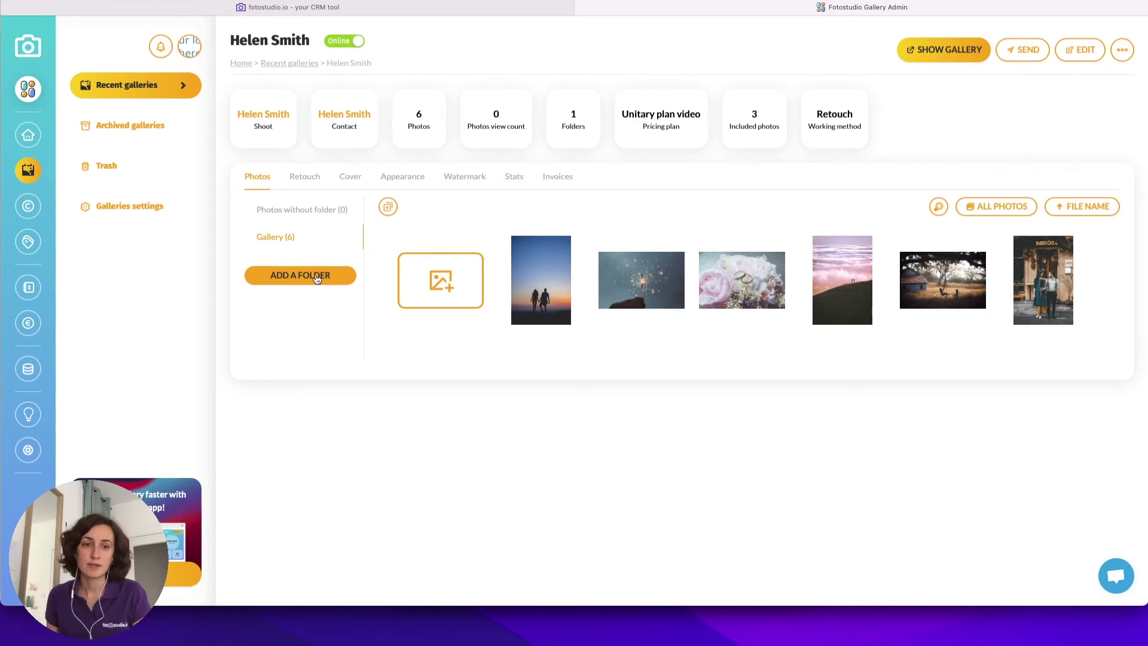
click(1051, 217)
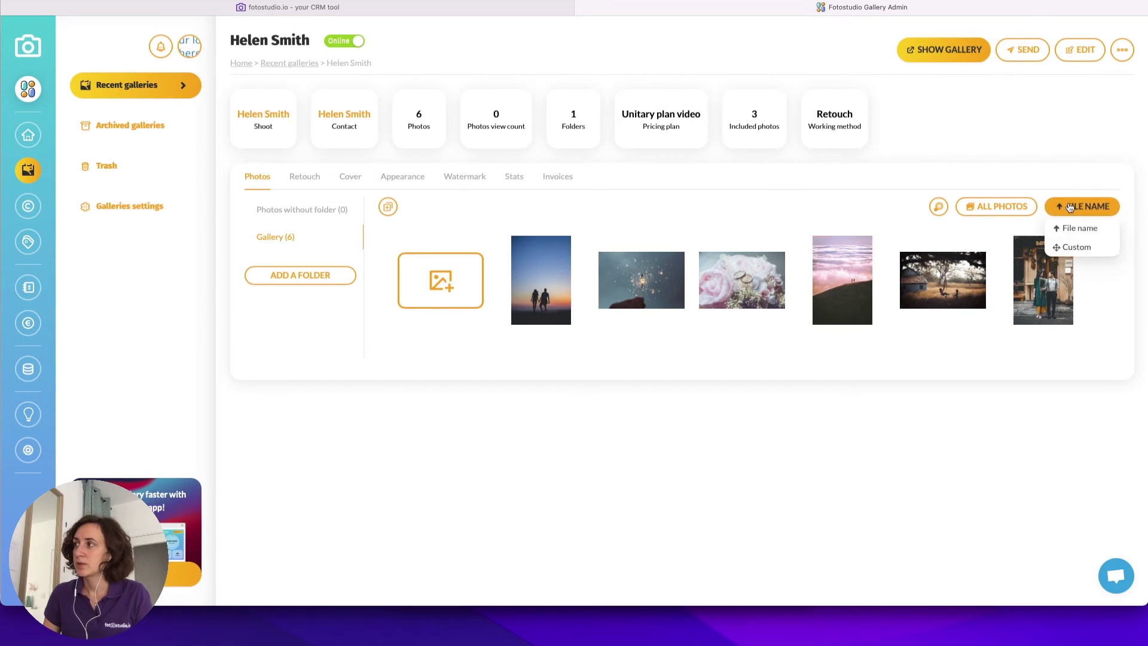
click(1083, 216)
click(1083, 209)
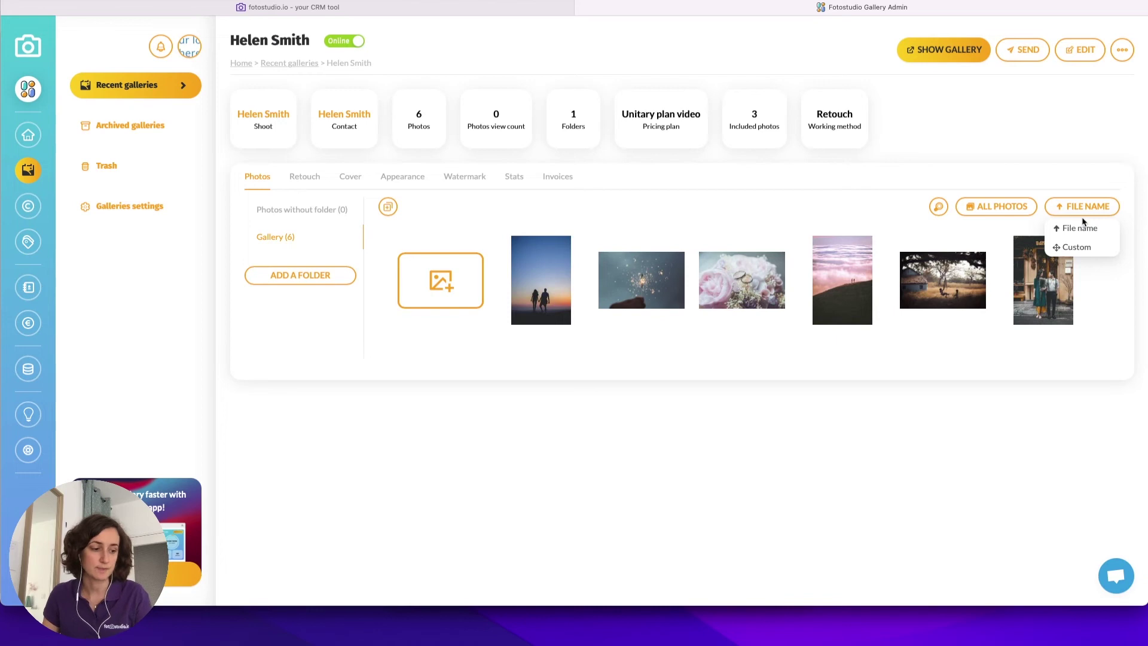
- Choose the sparkler photo as the gallery's cover photo
click(349, 179)
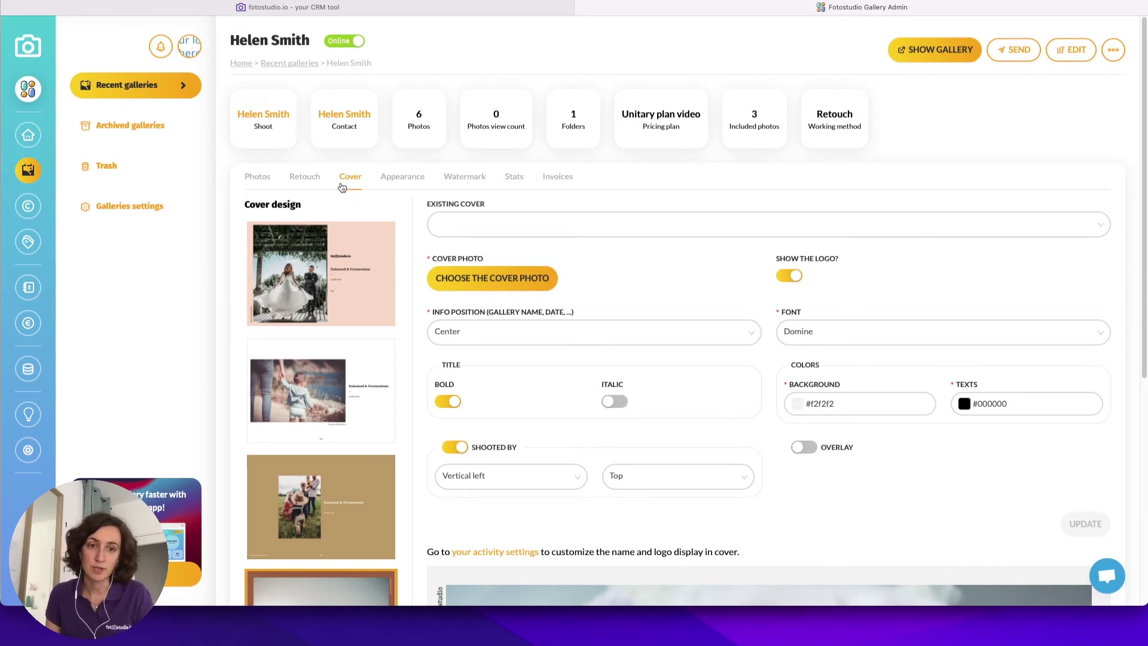
click(613, 225)
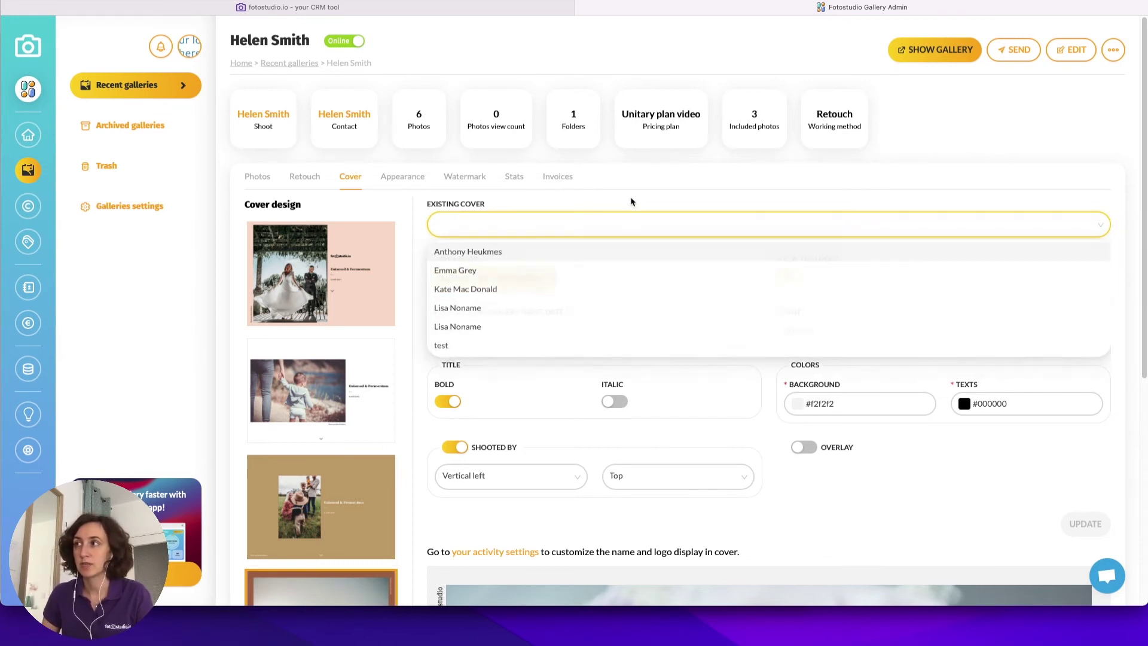
click(630, 200)
click(524, 286)
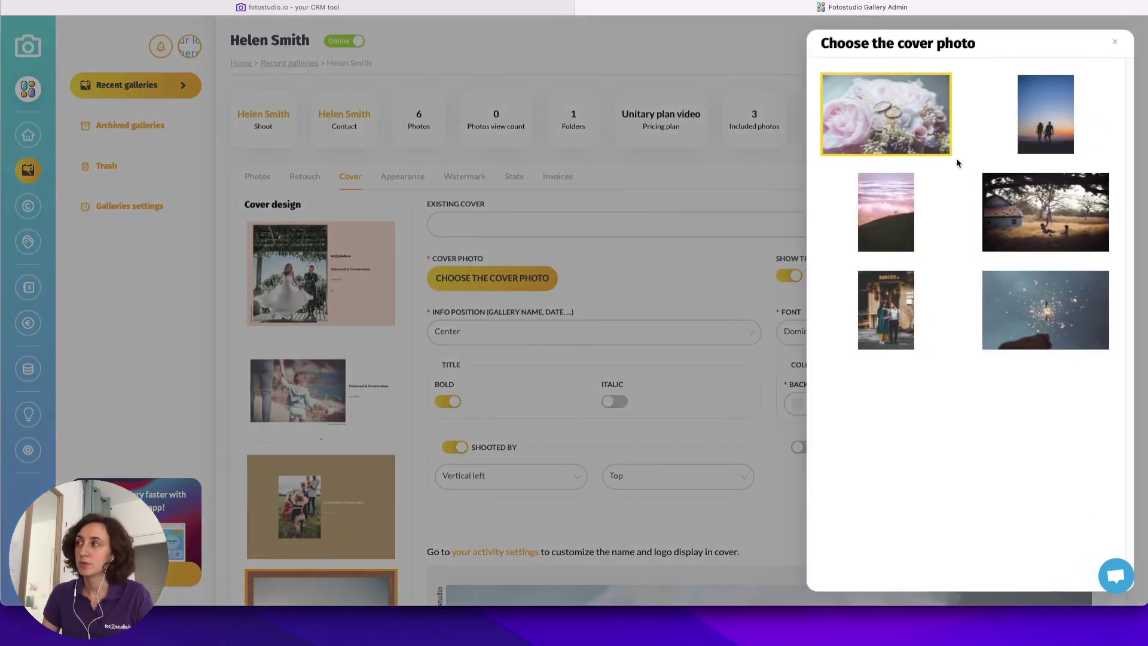
click(1055, 217)
- Apply the header-style cover design with logo, title and date, and save it
scroll(789, 179, down, 5)
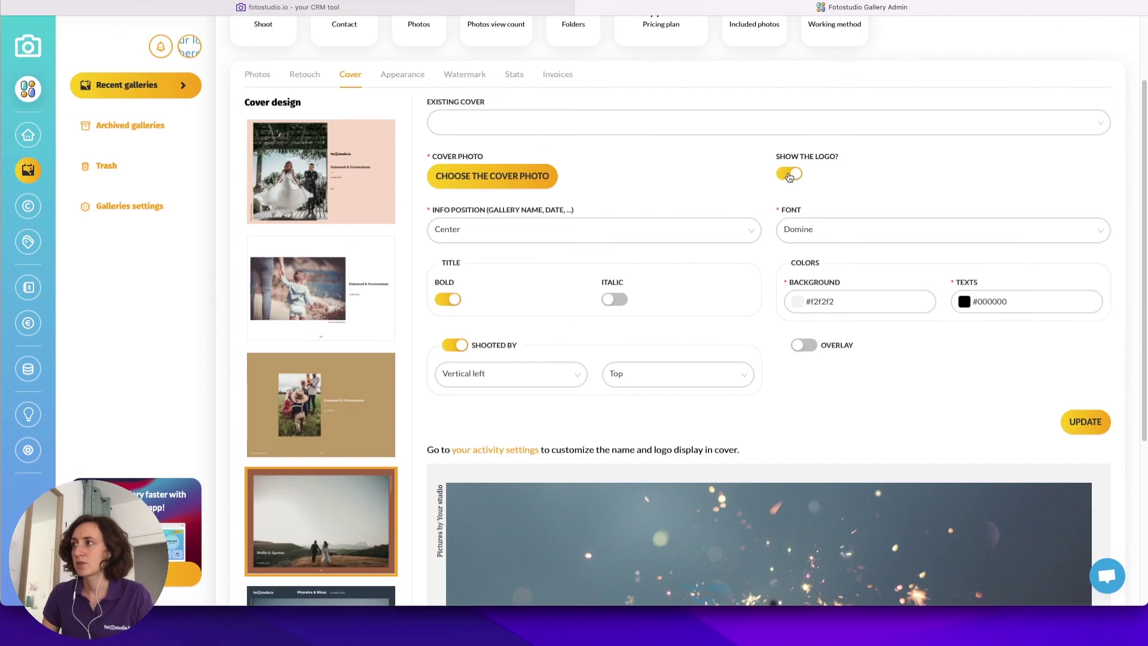
scroll(786, 54, up, 1)
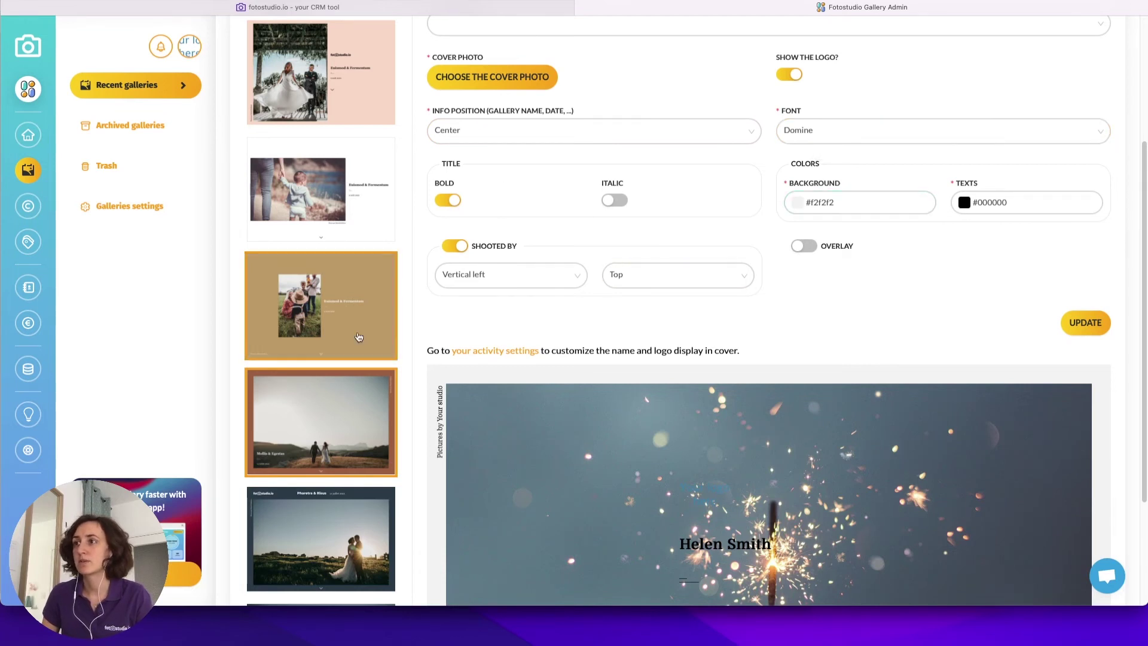
scroll(444, 515, up, 4)
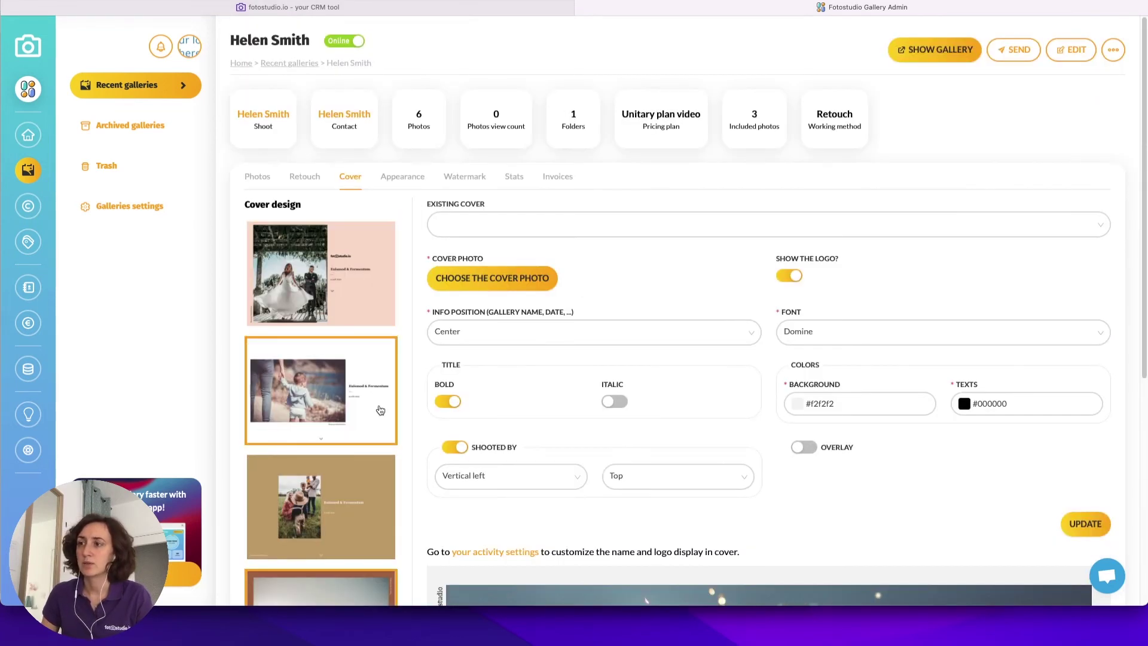
scroll(333, 264, down, 3)
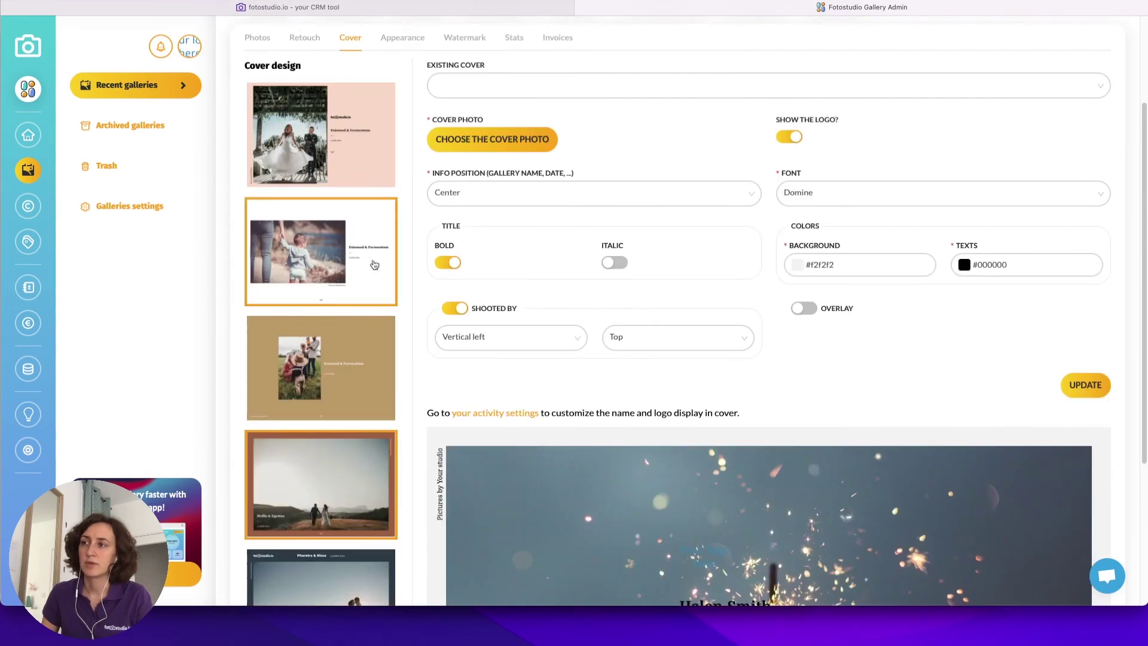
scroll(357, 446, down, 5)
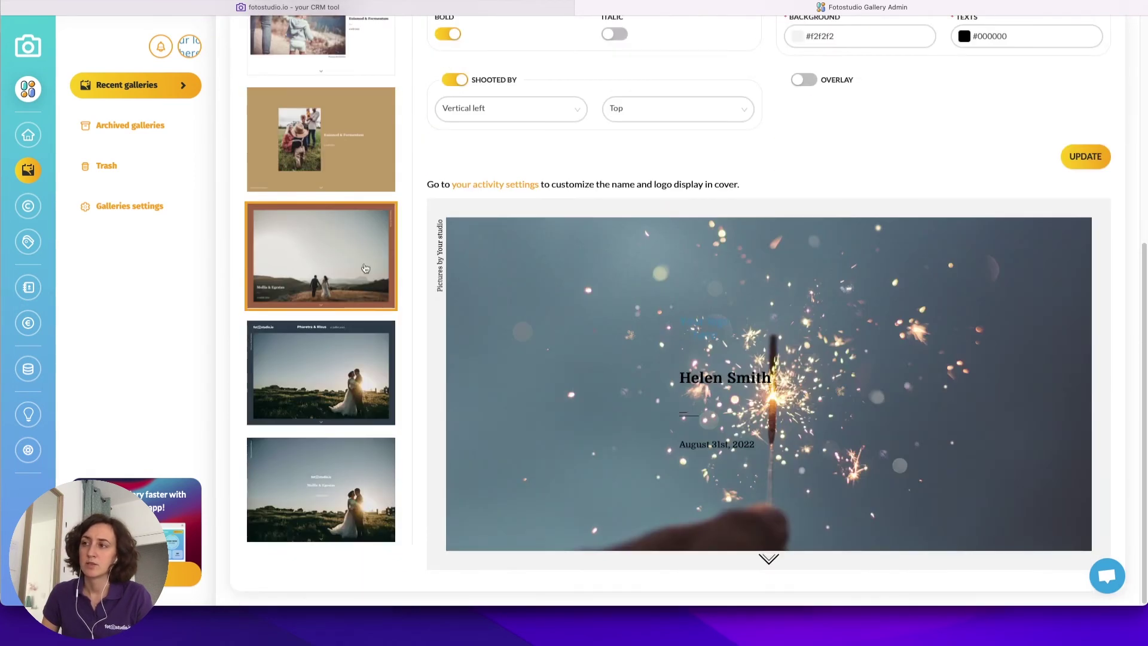
click(339, 370)
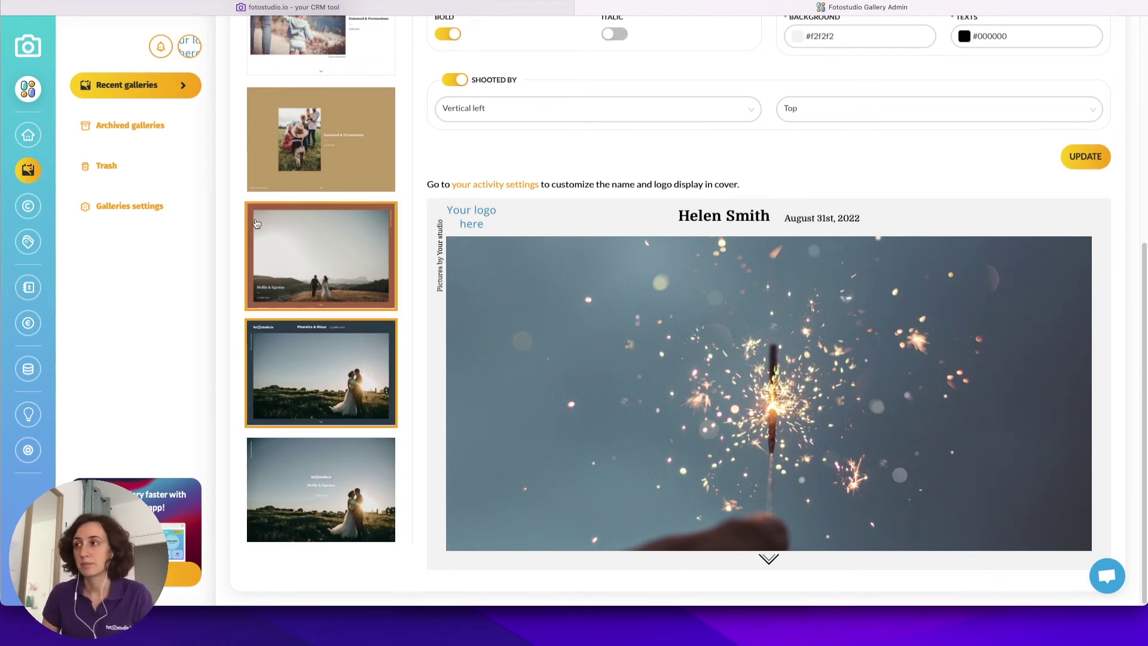
click(256, 224)
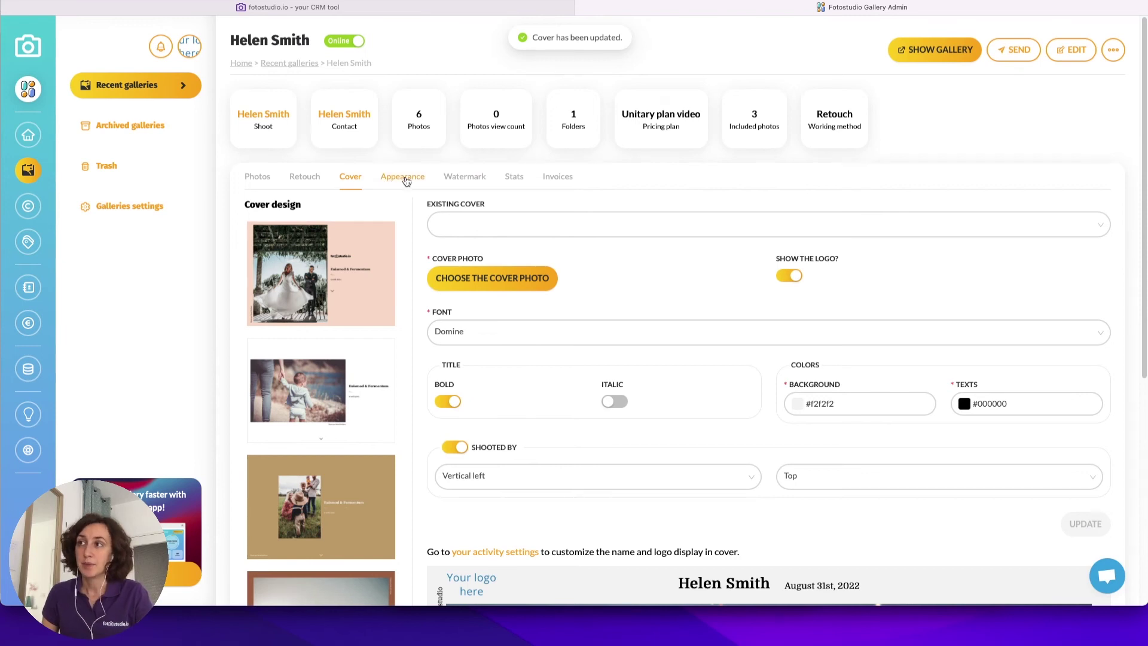
- Set the gallery layout to small spacing with normal-size pictures
click(404, 179)
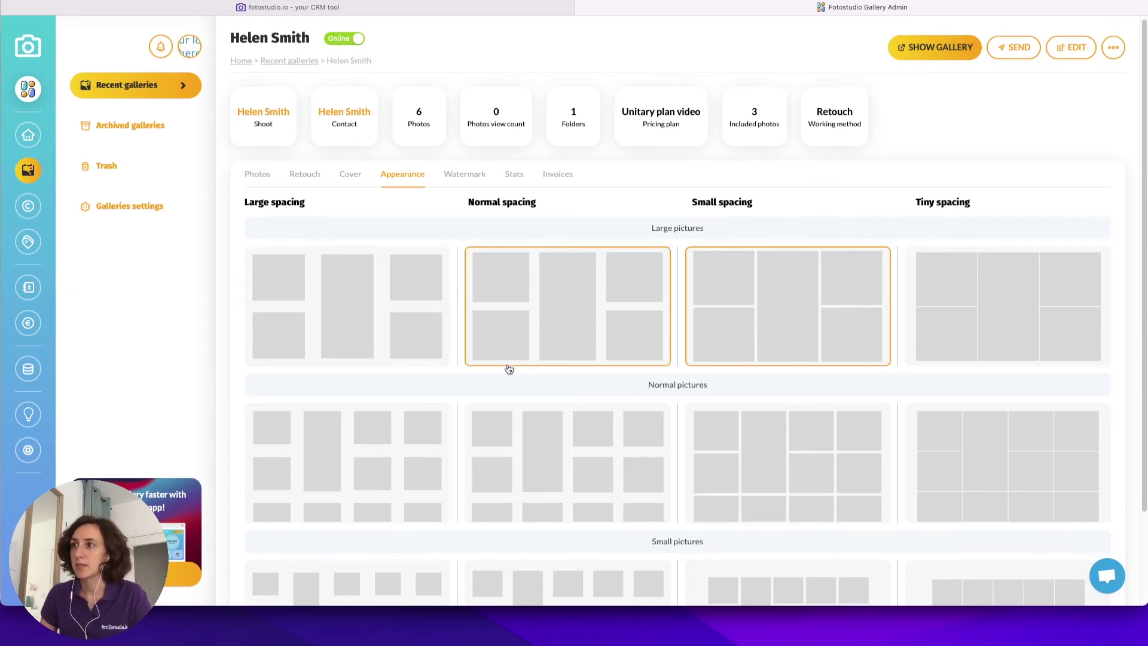
scroll(507, 369, down, 2)
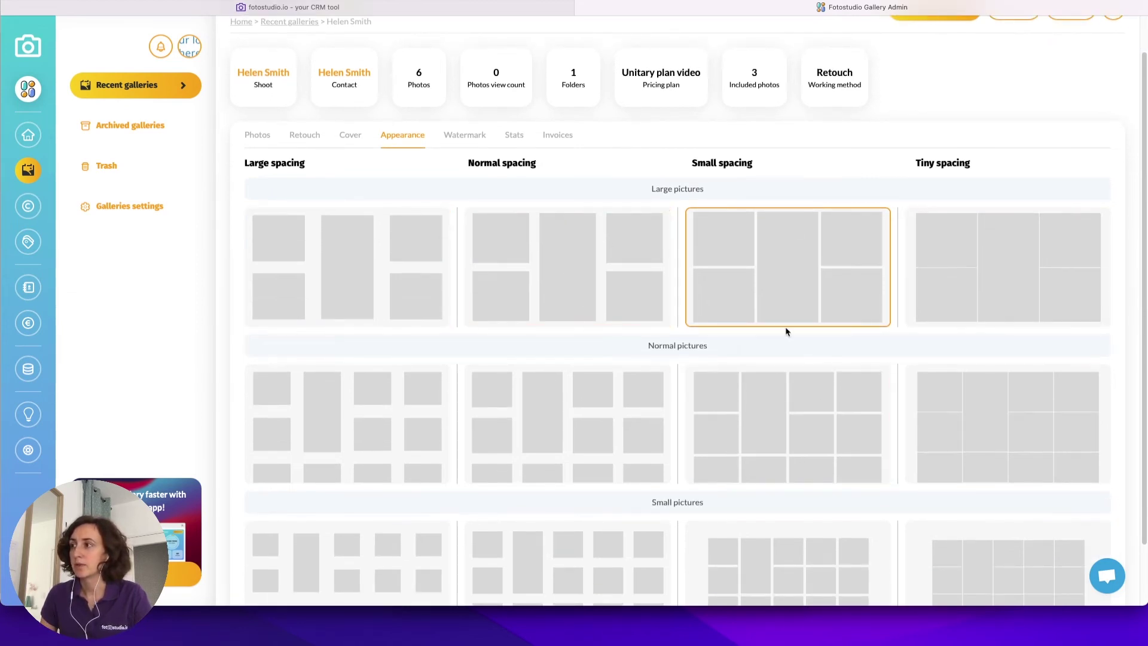
scroll(758, 190, down, 1)
click(773, 424)
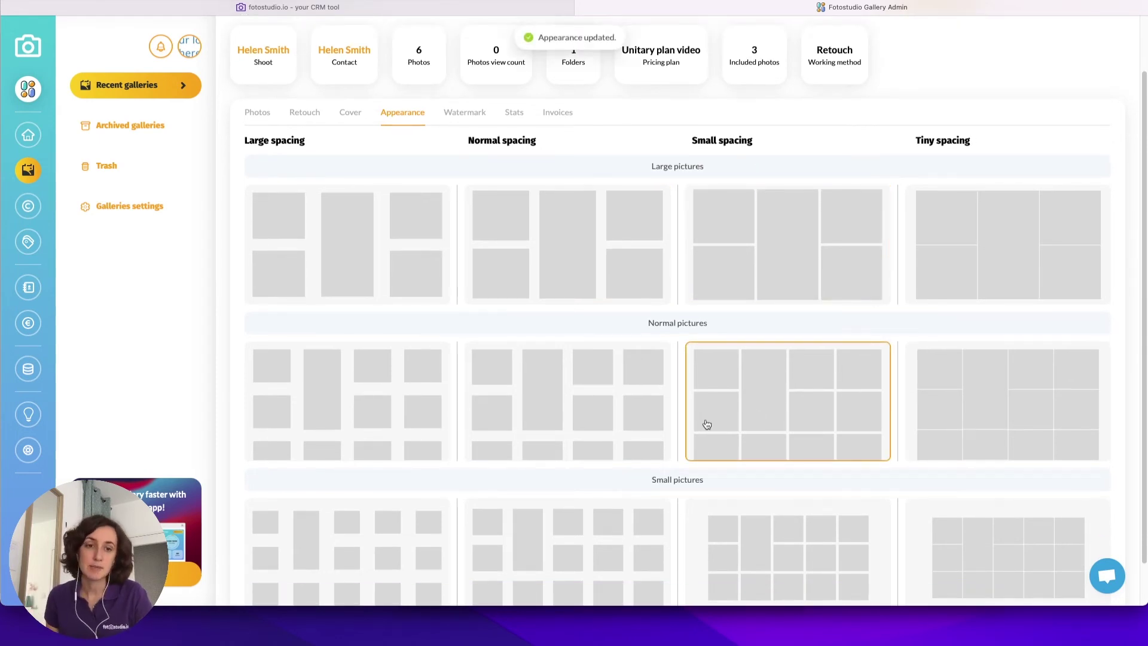
scroll(539, 269, up, 3)
click(469, 177)
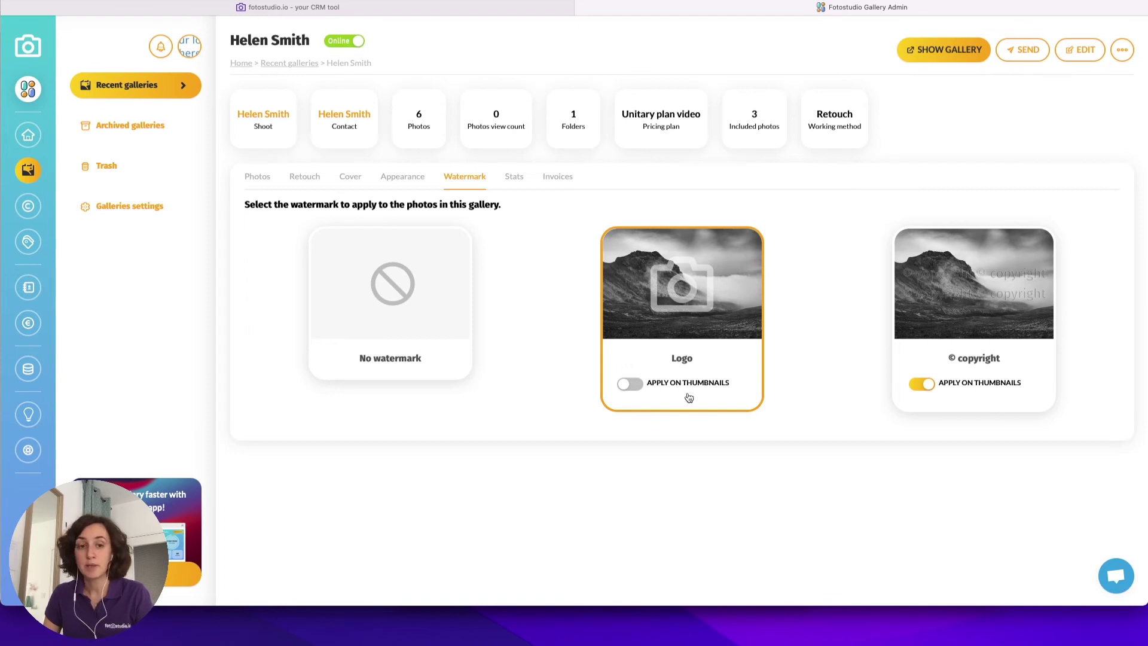
- Turn on APPLY ON THUMBNAILS for the Logo watermark, then view the gallery stats
click(631, 384)
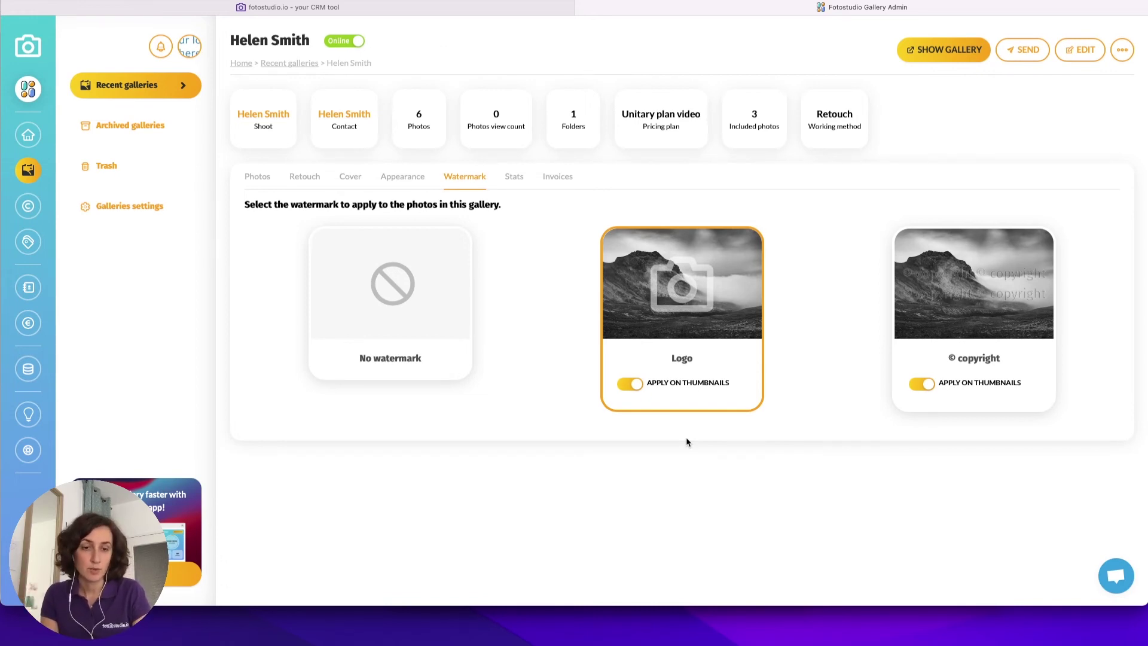
click(515, 181)
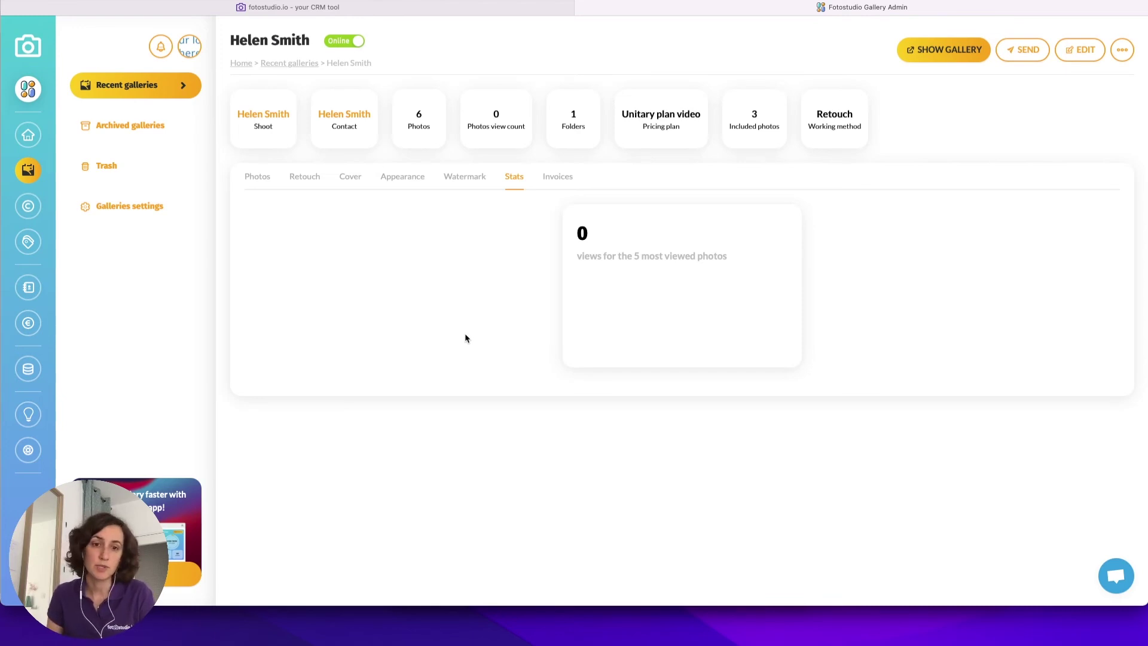
- Show the gallery's invoice table, which has no invoices yet
click(561, 178)
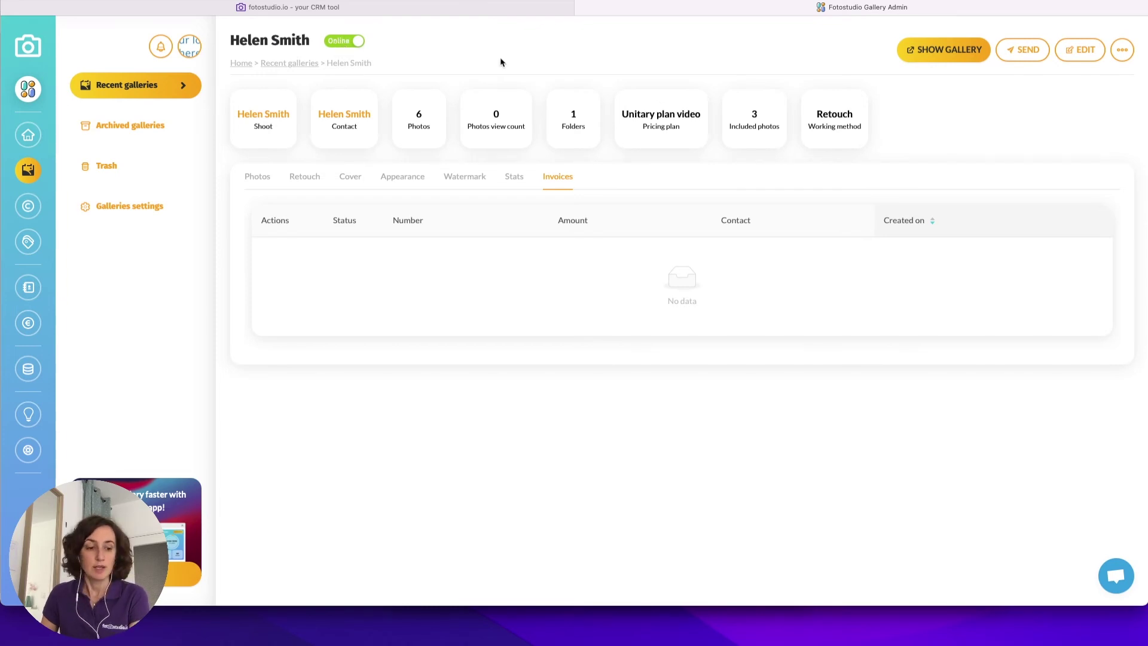
- Email the client the gallery link and password, adding a blank line after the password
click(1025, 55)
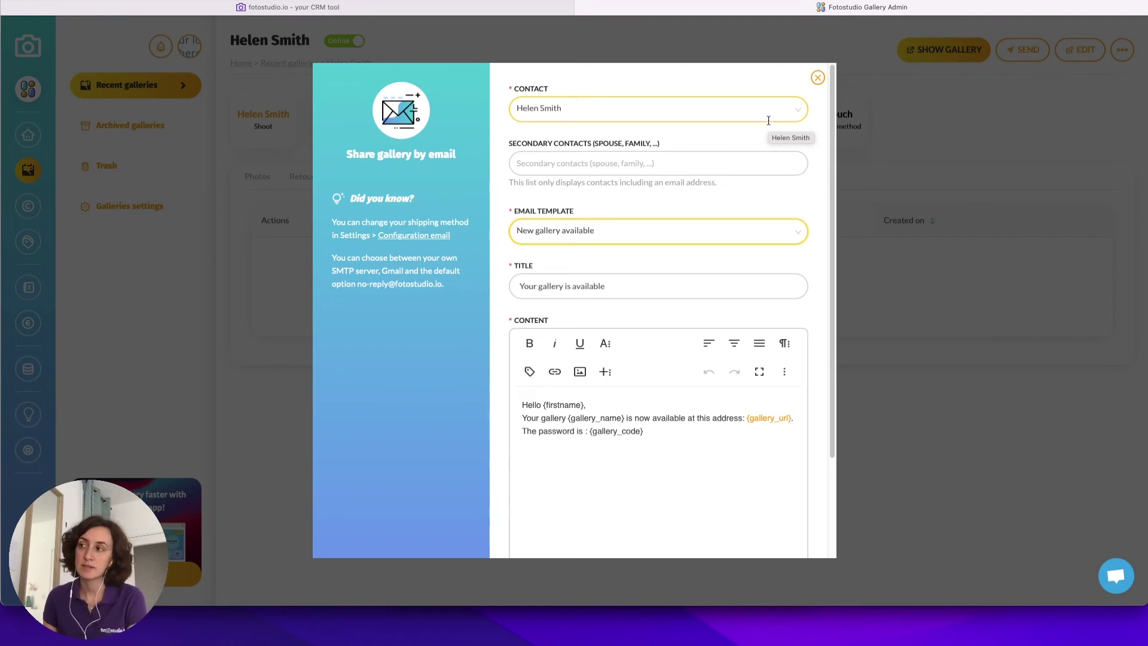
scroll(669, 310, down, 2)
click(669, 310)
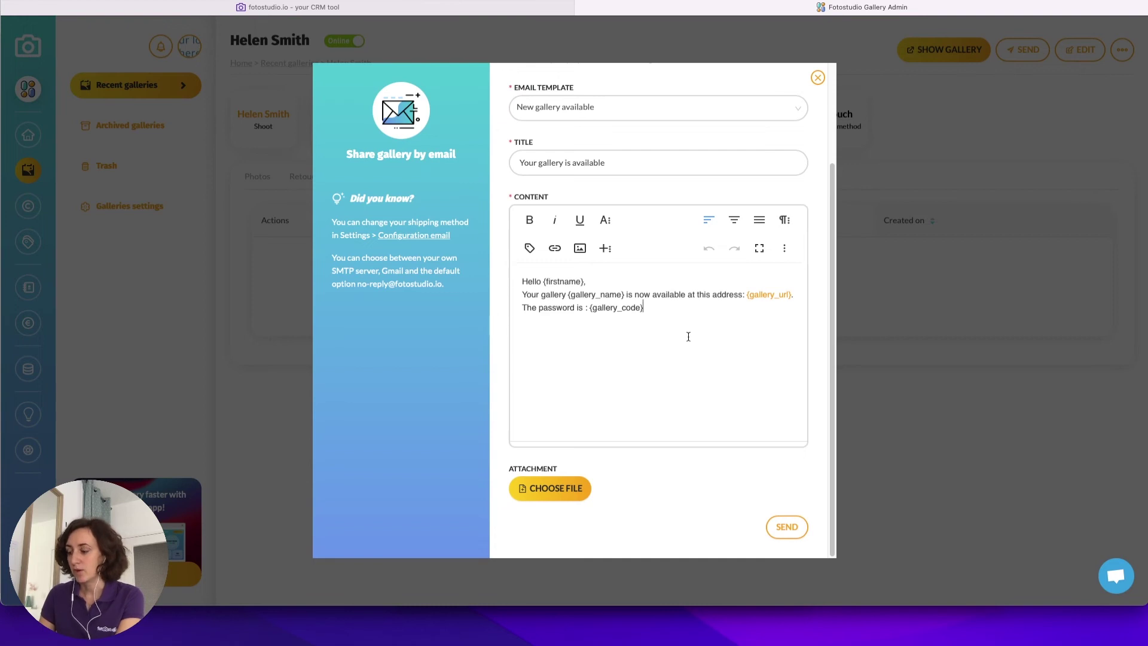
key(Return)
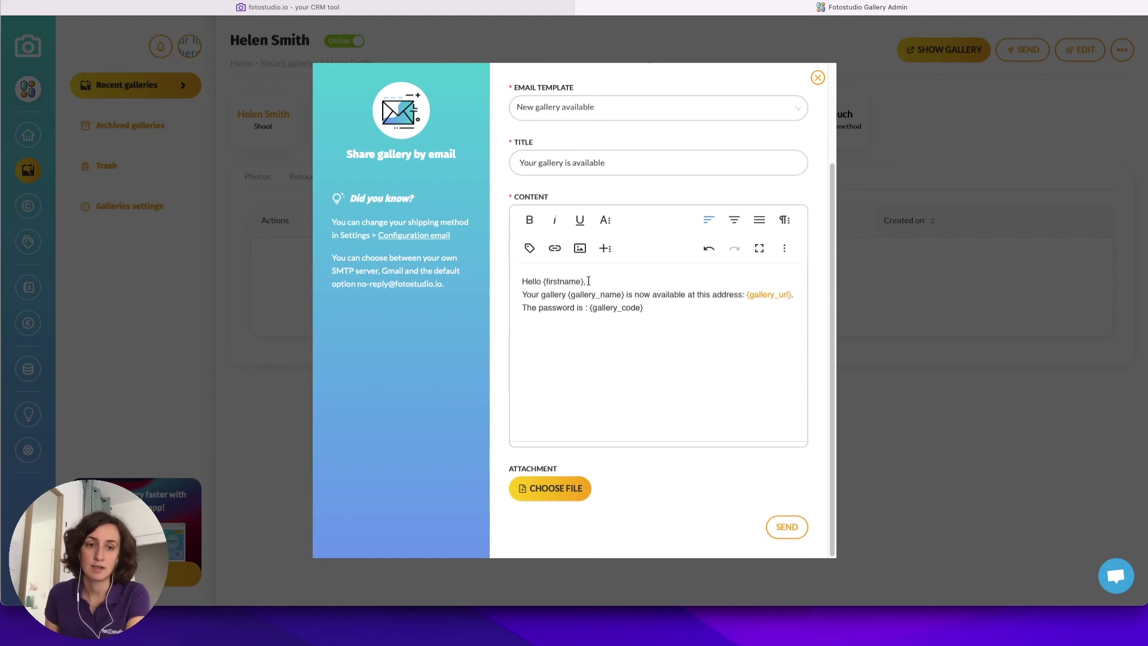
click(799, 532)
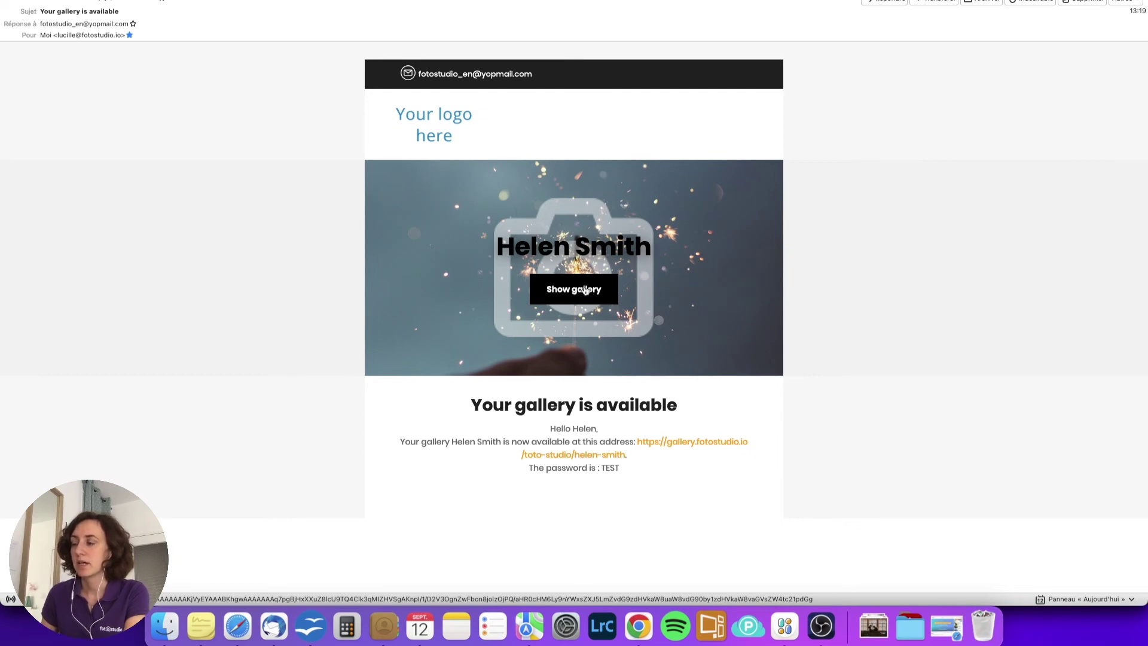
- Open the gallery from the received email and enter the gallery password
click(585, 291)
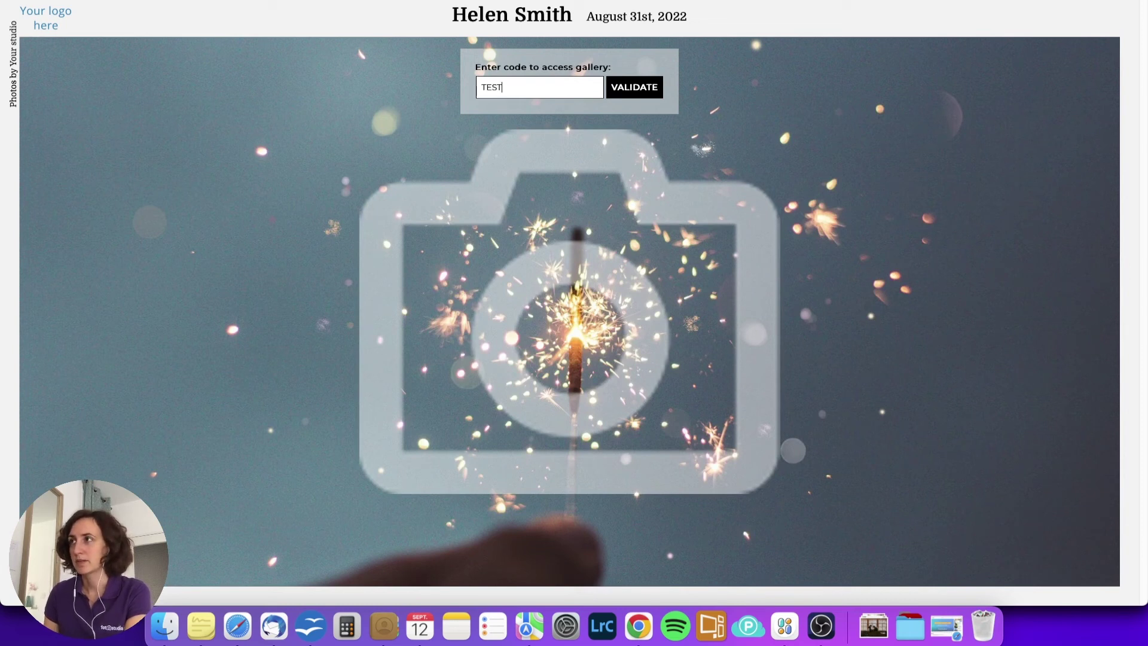
- Unlock the gallery, then favourite the couple photo and add it to the cart
click(652, 88)
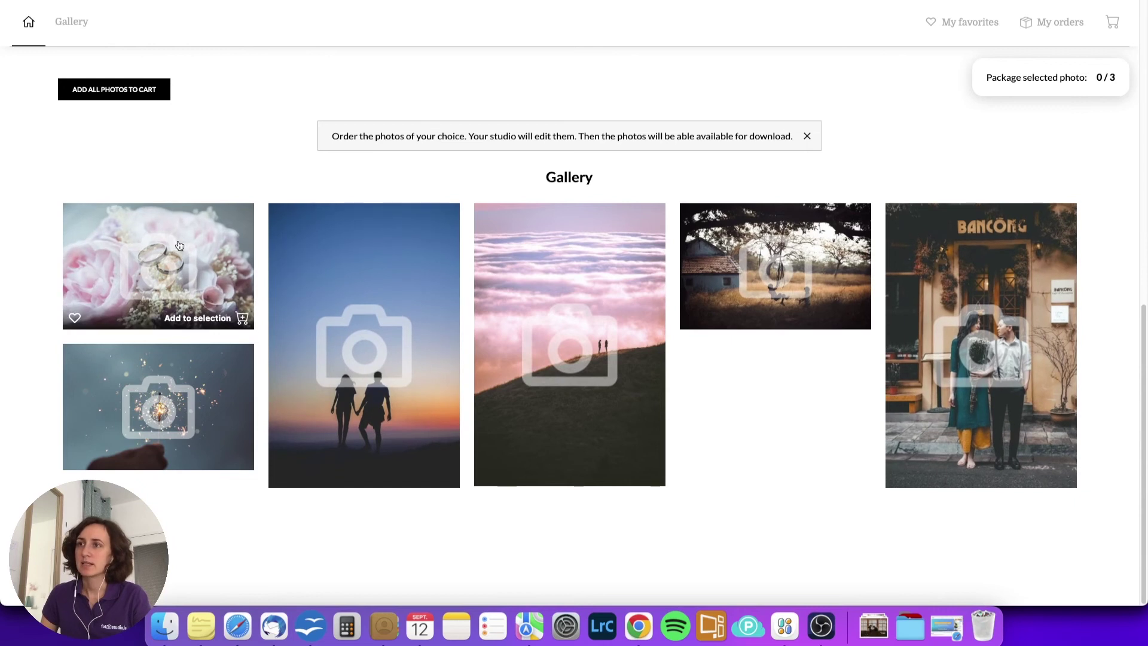
click(179, 245)
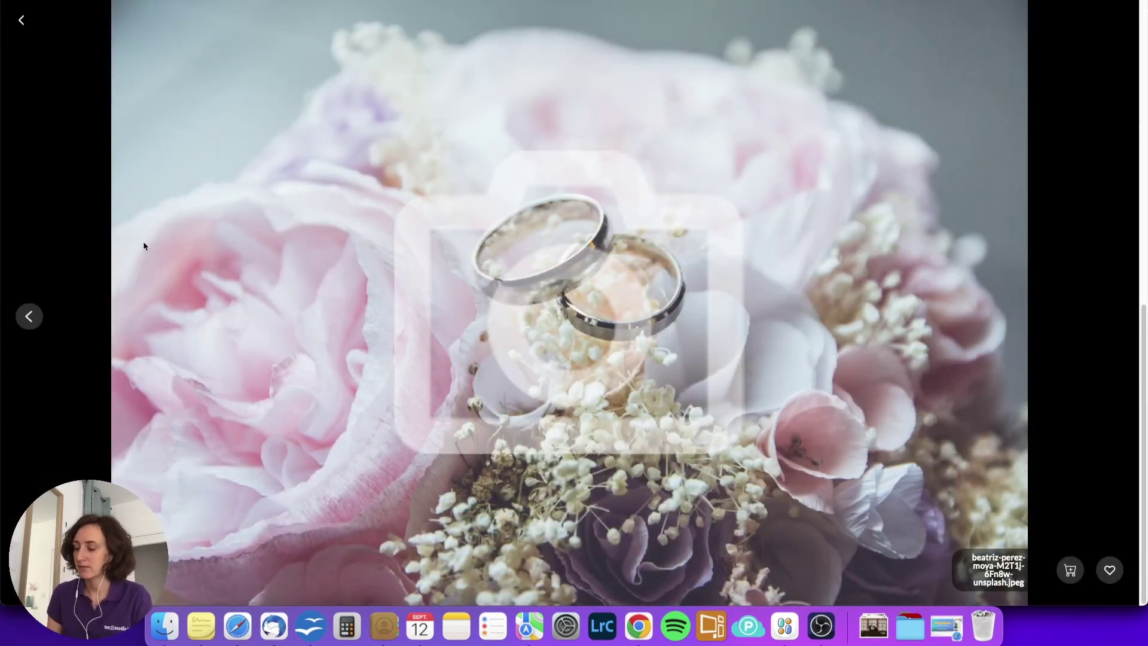
key(Right)
key(Right)
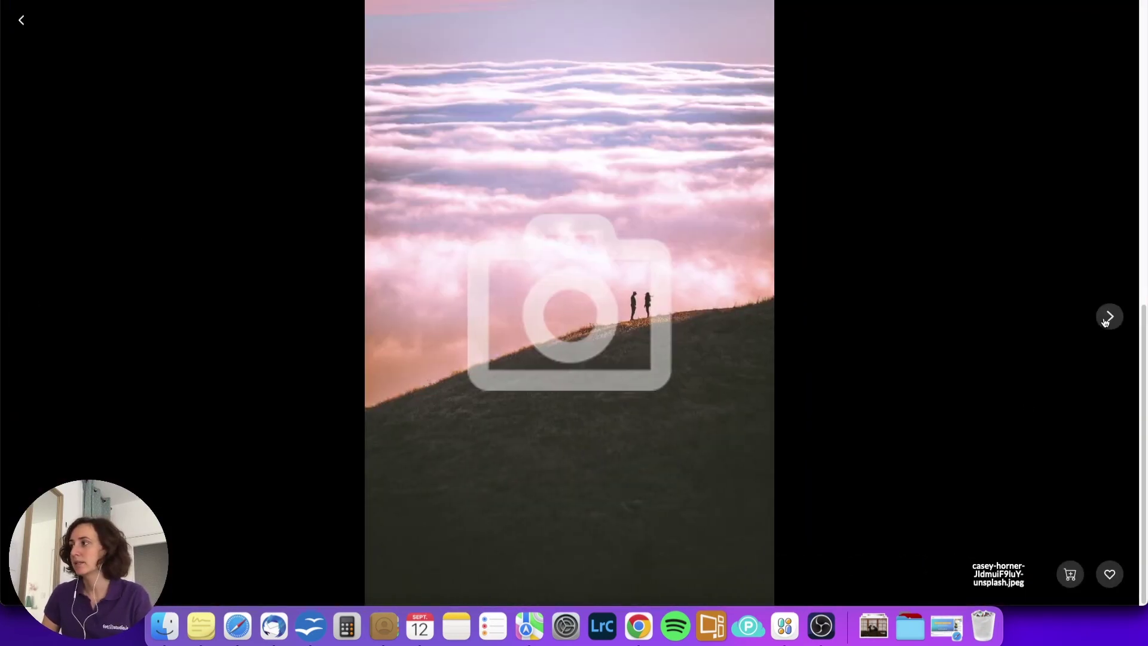
click(1108, 317)
click(1108, 318)
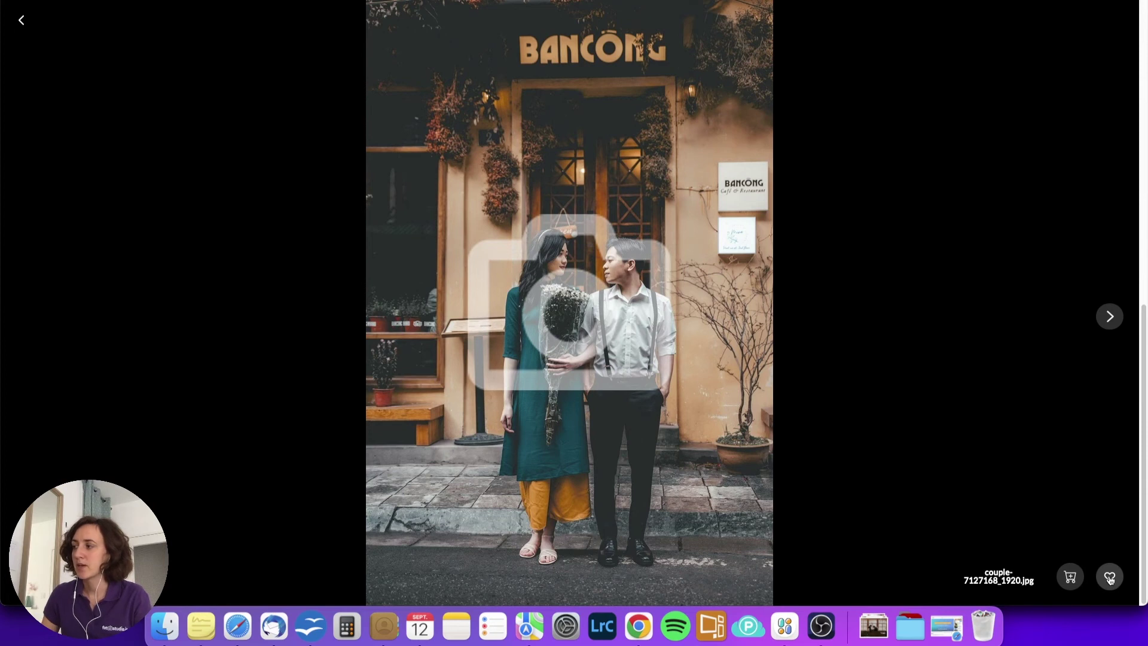
click(1110, 578)
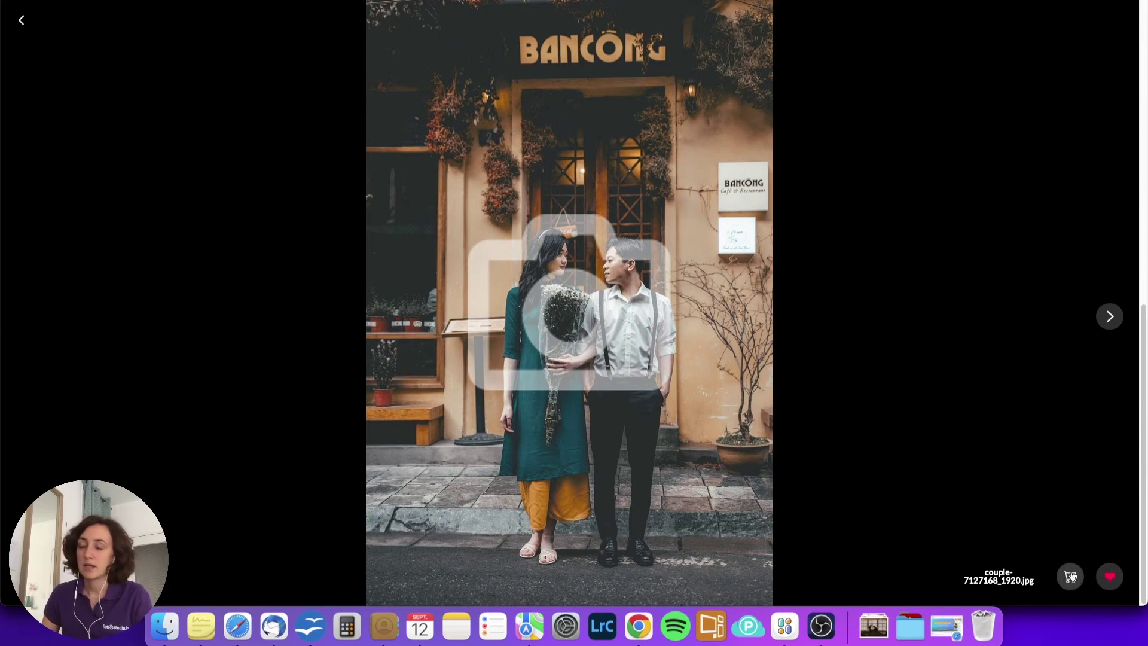
click(1071, 577)
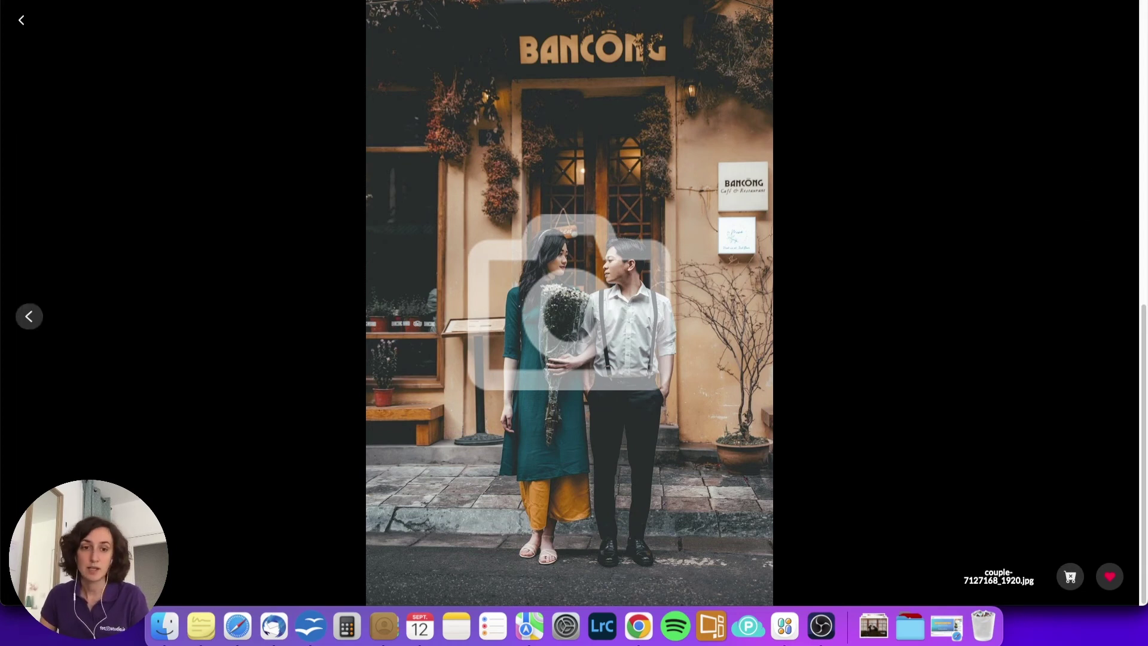
key(Escape)
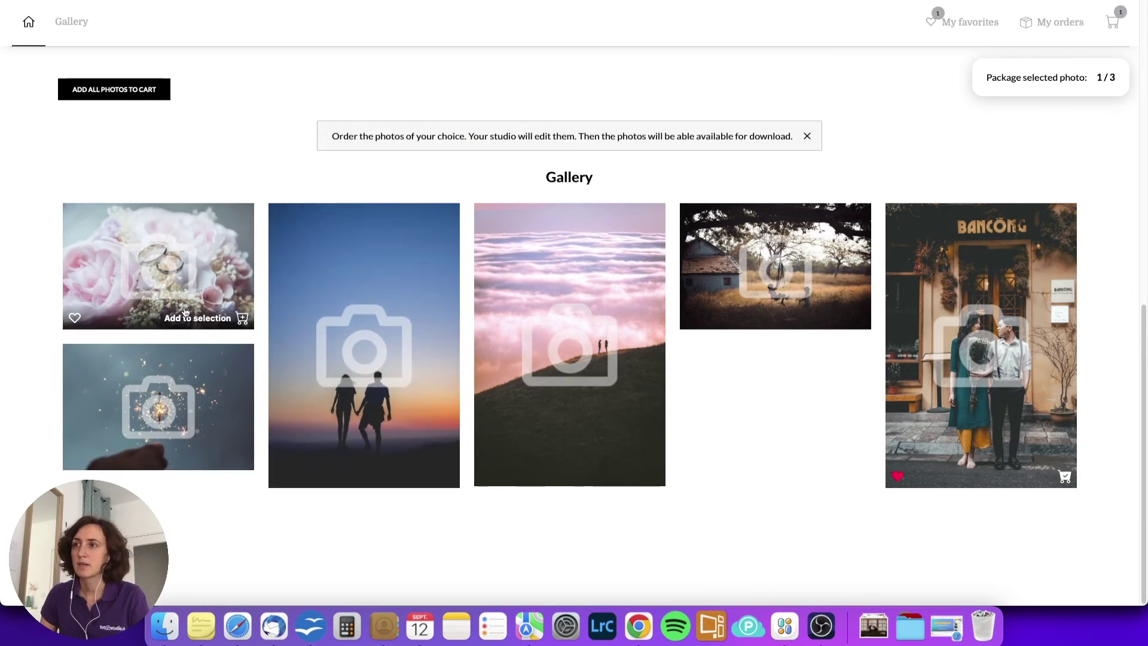
- Favourite the rings photo, add rings, sparkler, sunset and cloud-hill photos, and review the 40 € cart
click(76, 319)
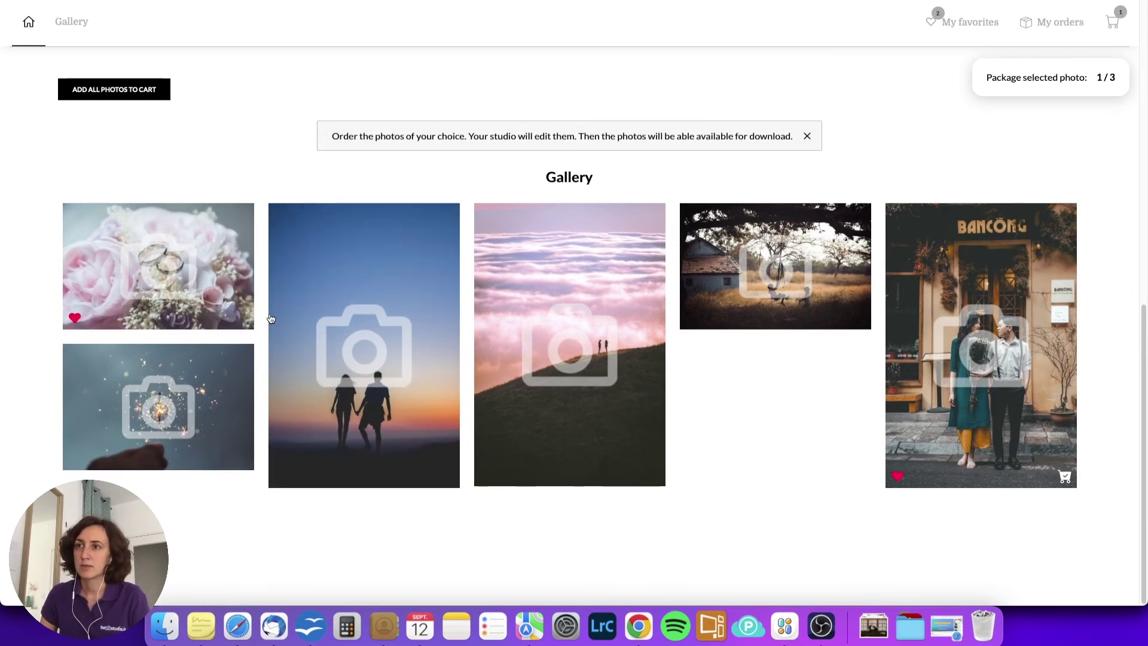
click(242, 318)
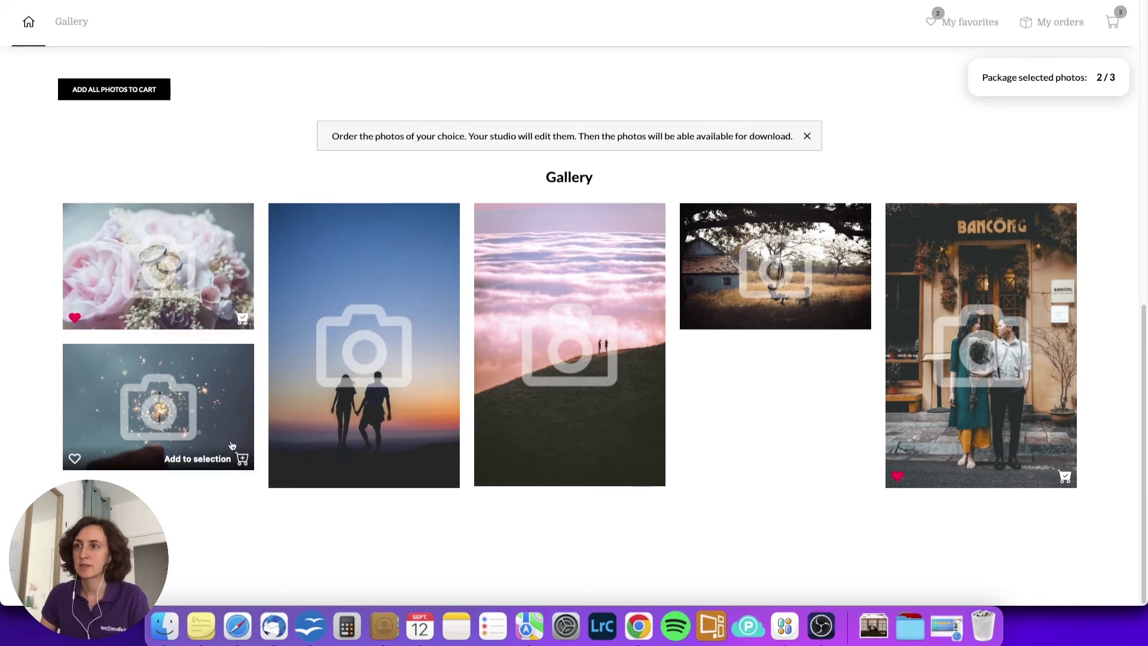
click(242, 459)
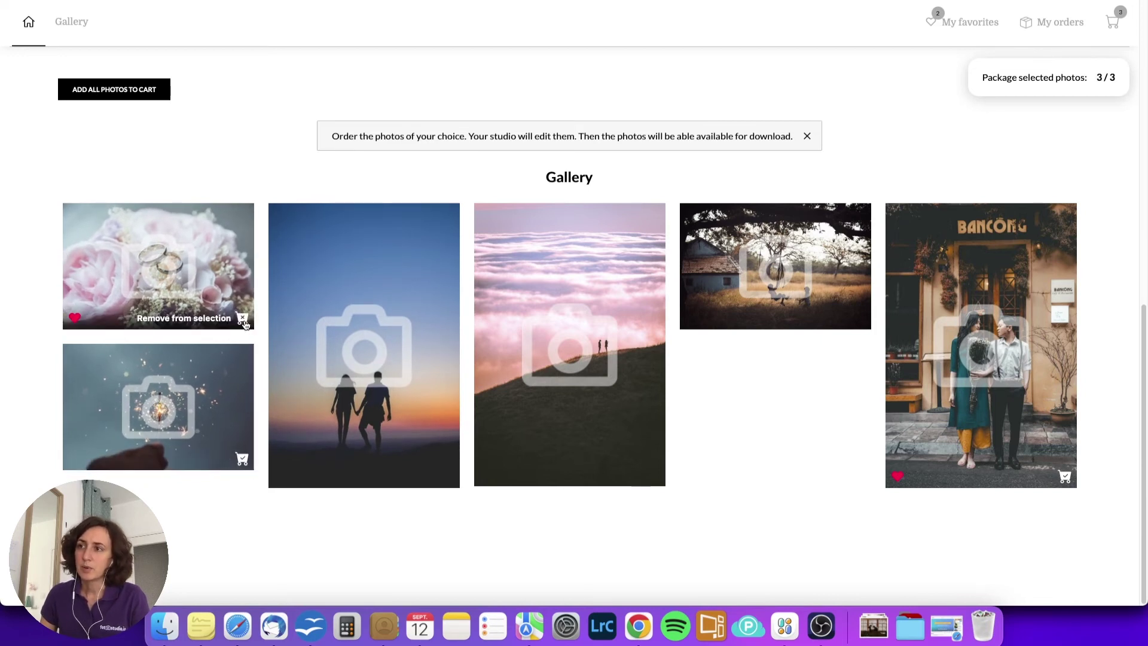
click(447, 477)
click(653, 476)
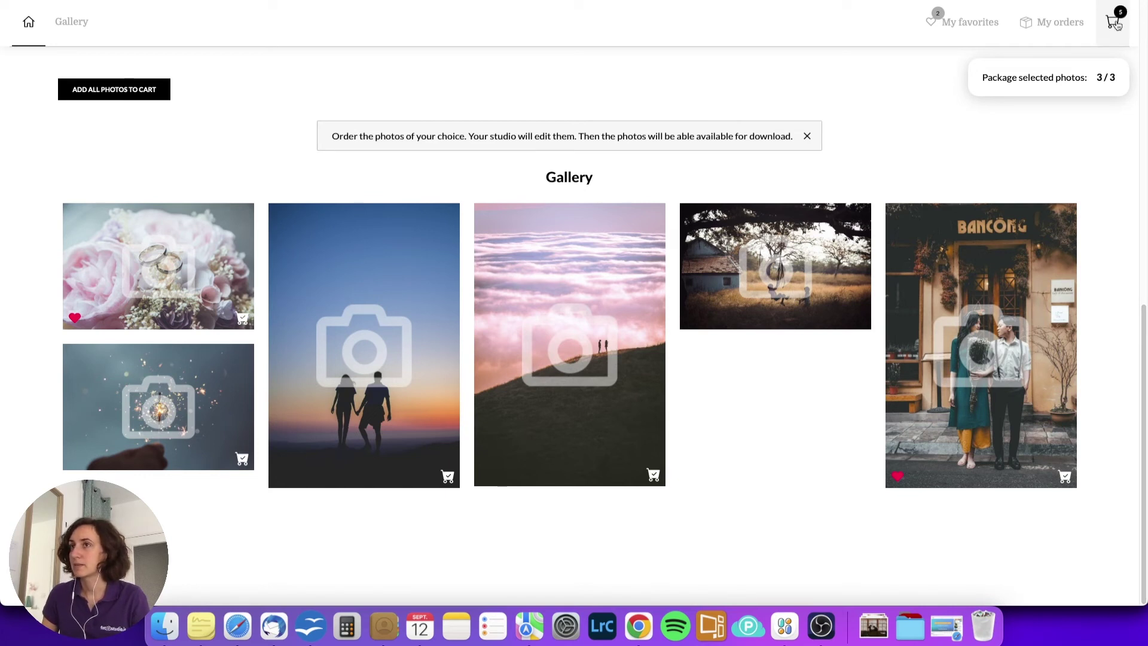
click(1116, 19)
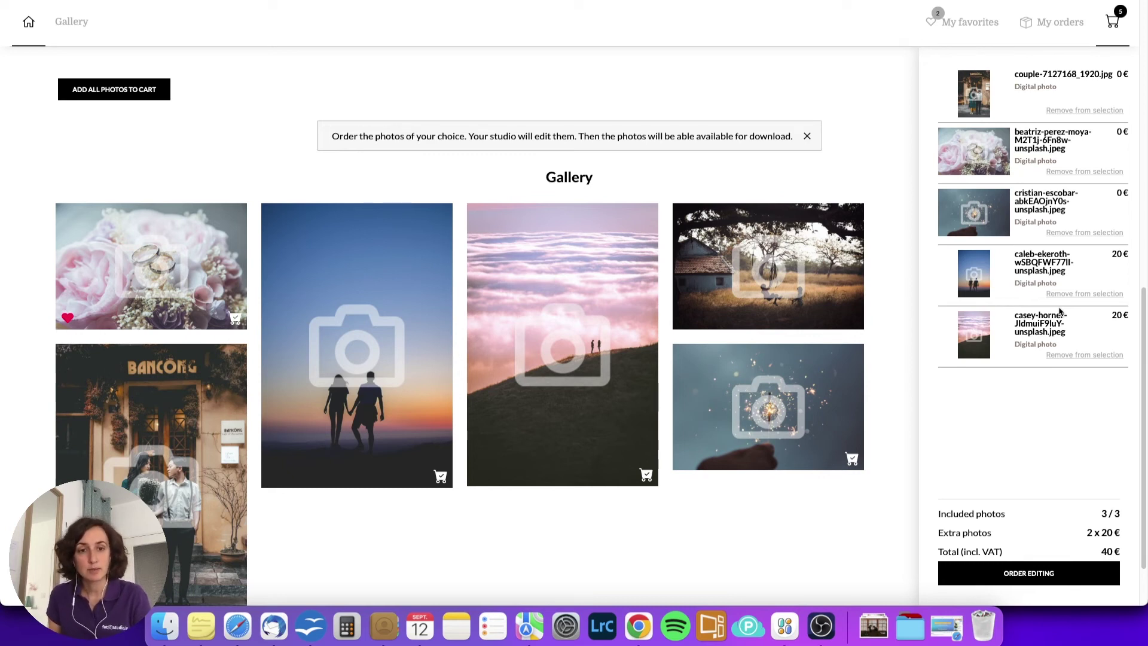
- Order editing of the five cart photos, confirming the address and paying by another method
click(1033, 575)
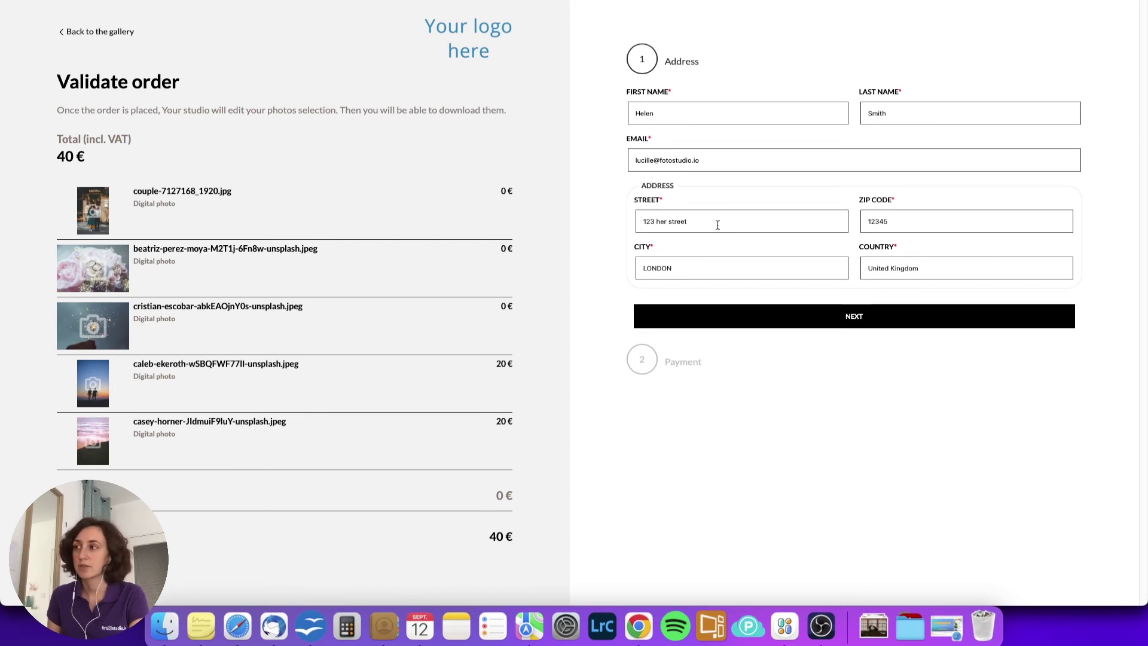
click(692, 317)
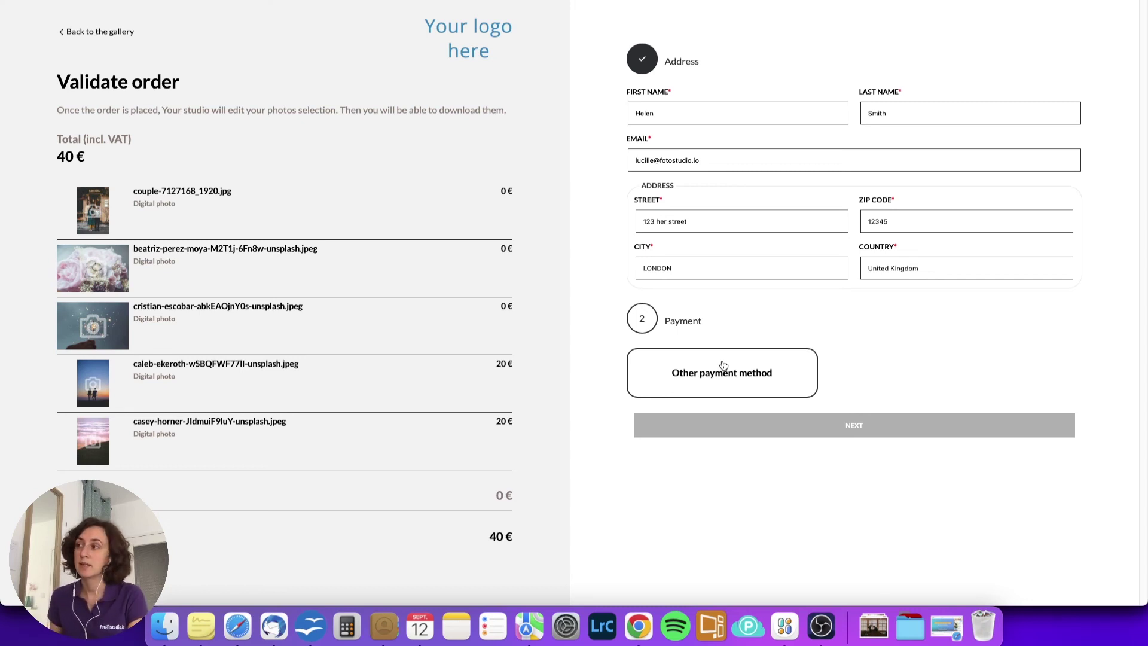
click(676, 369)
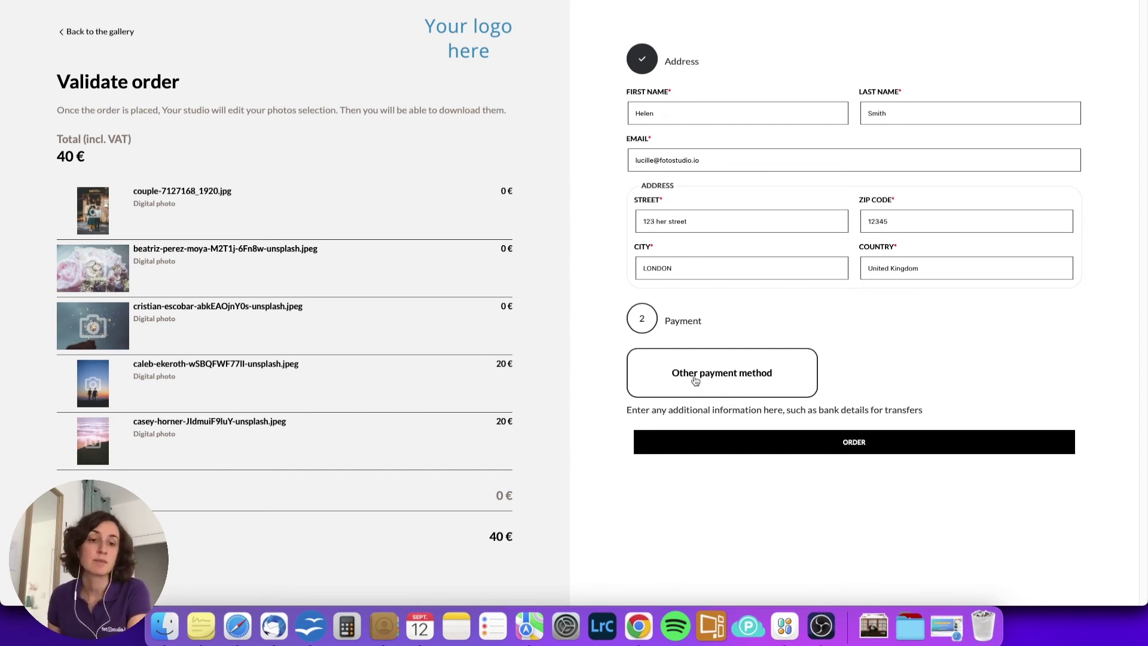
click(801, 443)
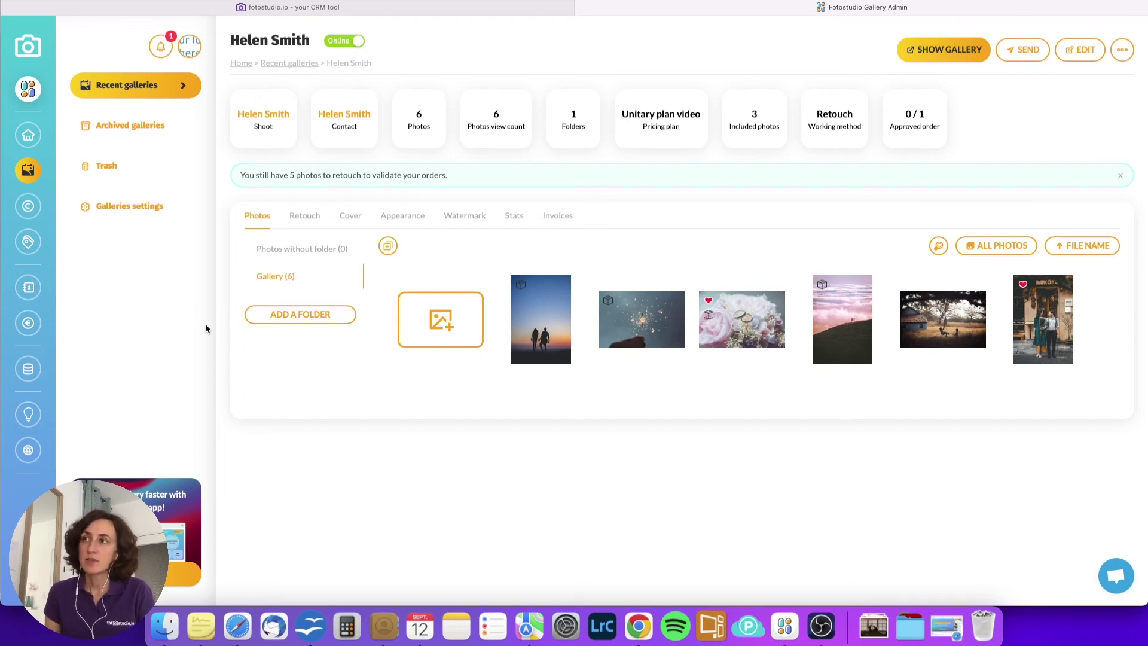
- Check the notifications and show this gallery's retouch orders
click(162, 47)
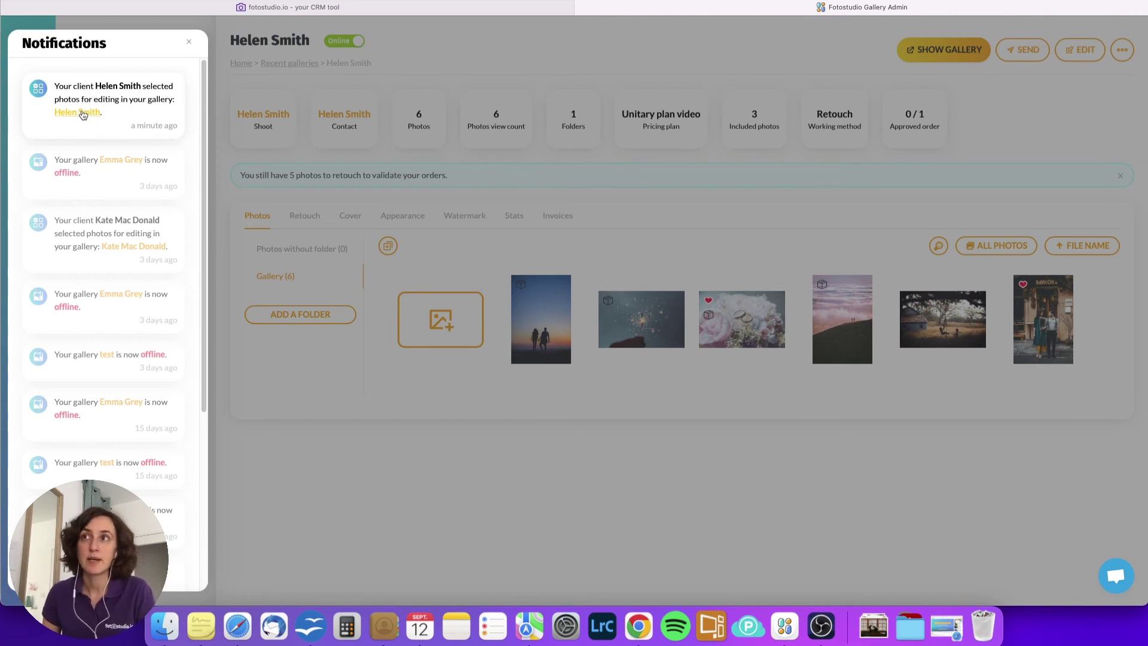
click(82, 115)
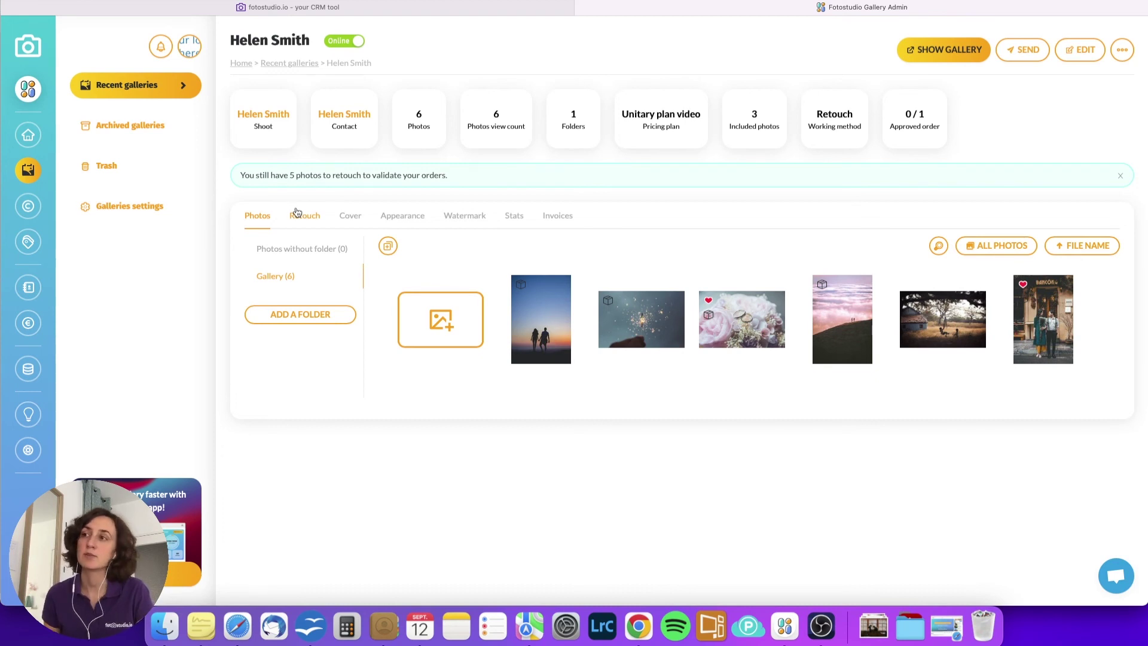
click(295, 212)
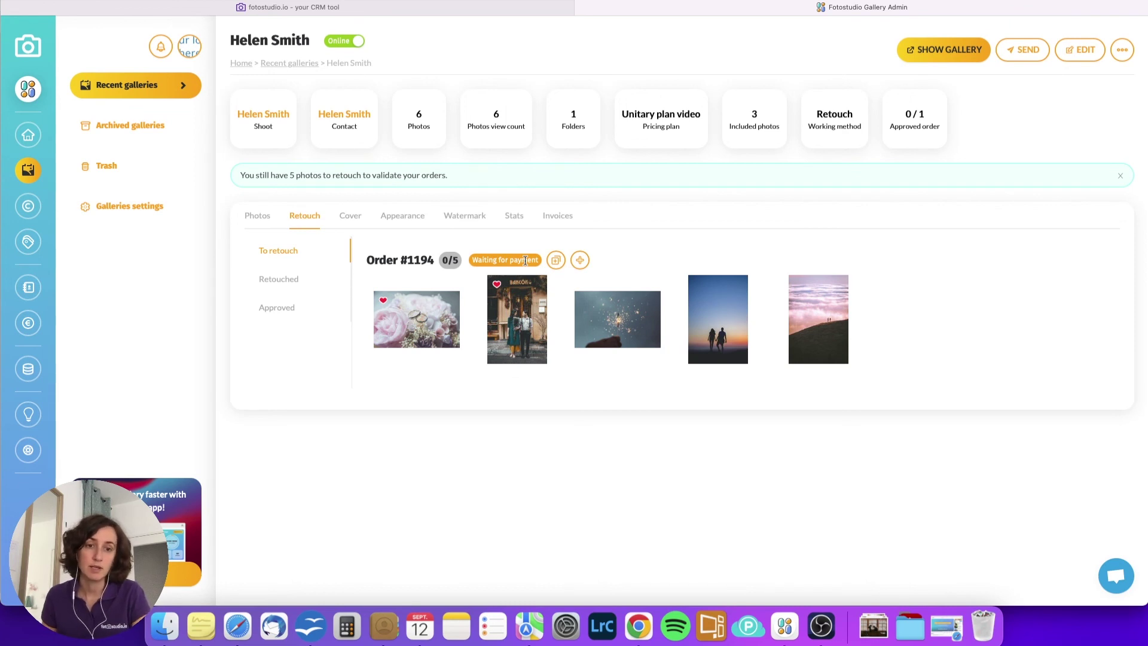
- Record a 40 € bank-transfer payment on the gallery-order invoice
click(29, 324)
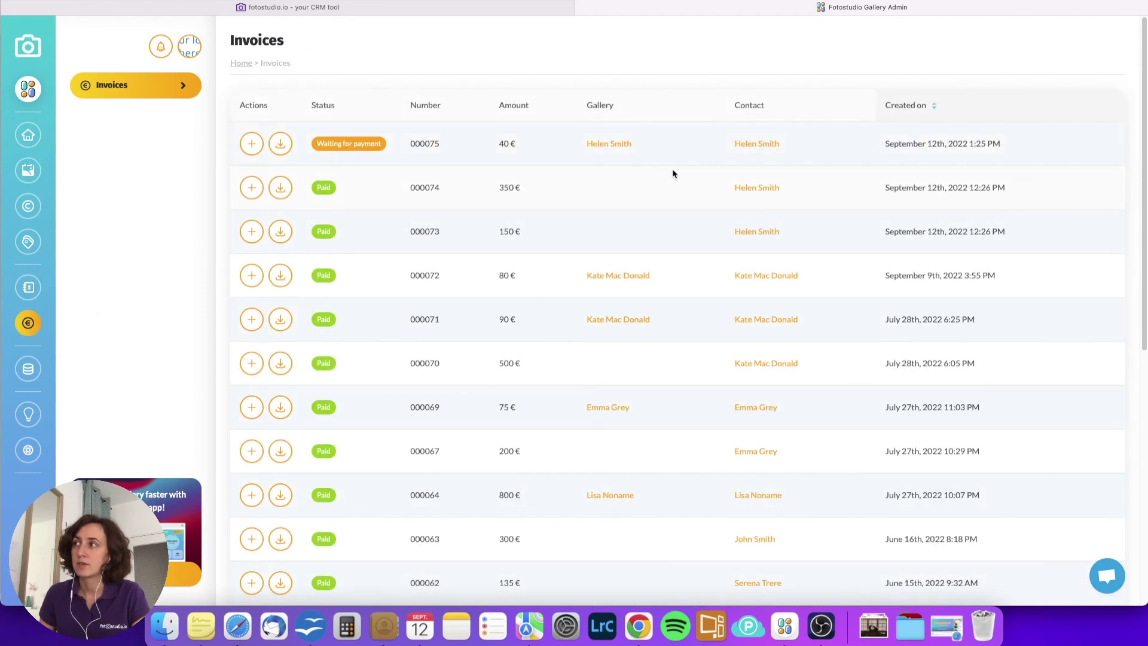
click(251, 145)
click(747, 217)
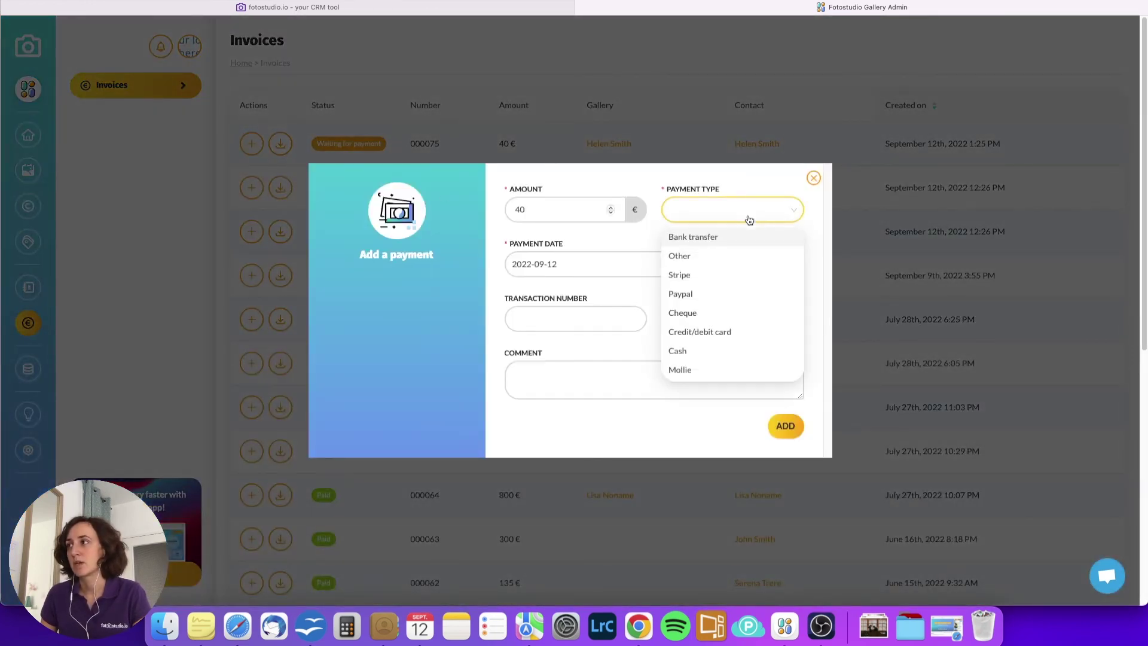
click(720, 239)
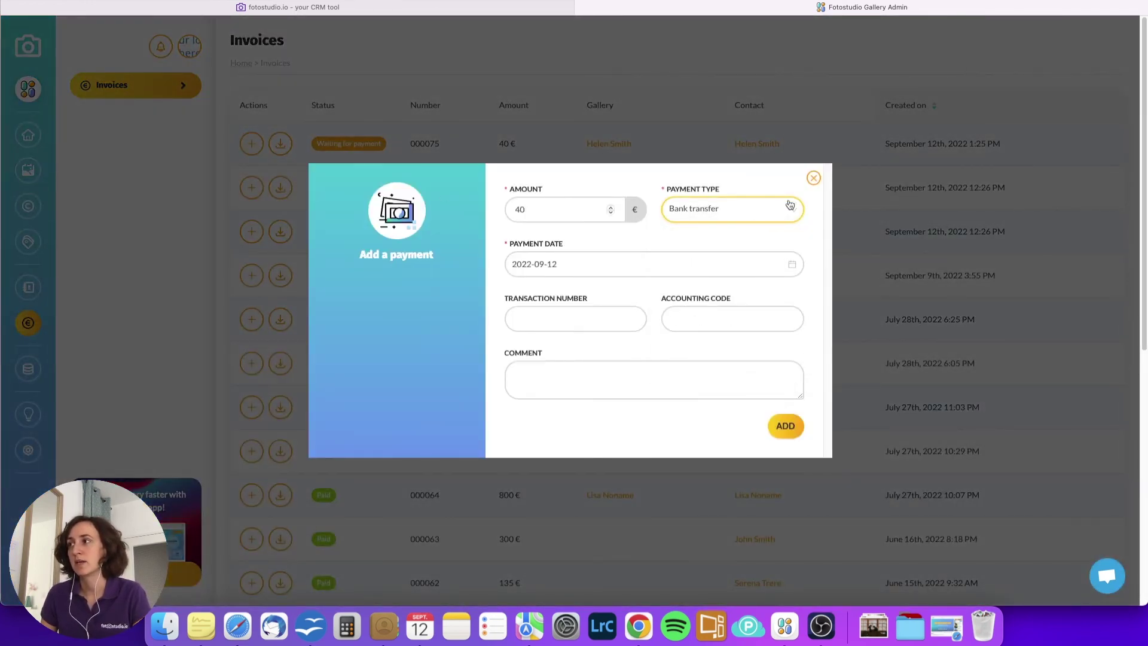
click(785, 426)
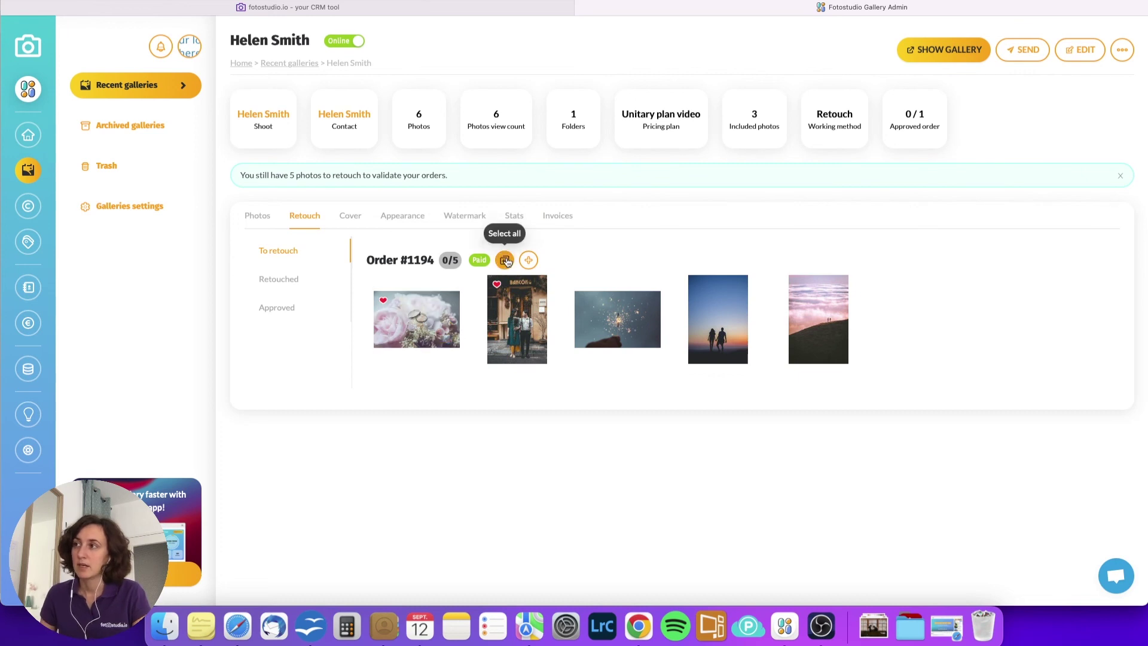
- Select all five photos awaiting retouch and copy their list for Lightroom
click(642, 331)
click(577, 260)
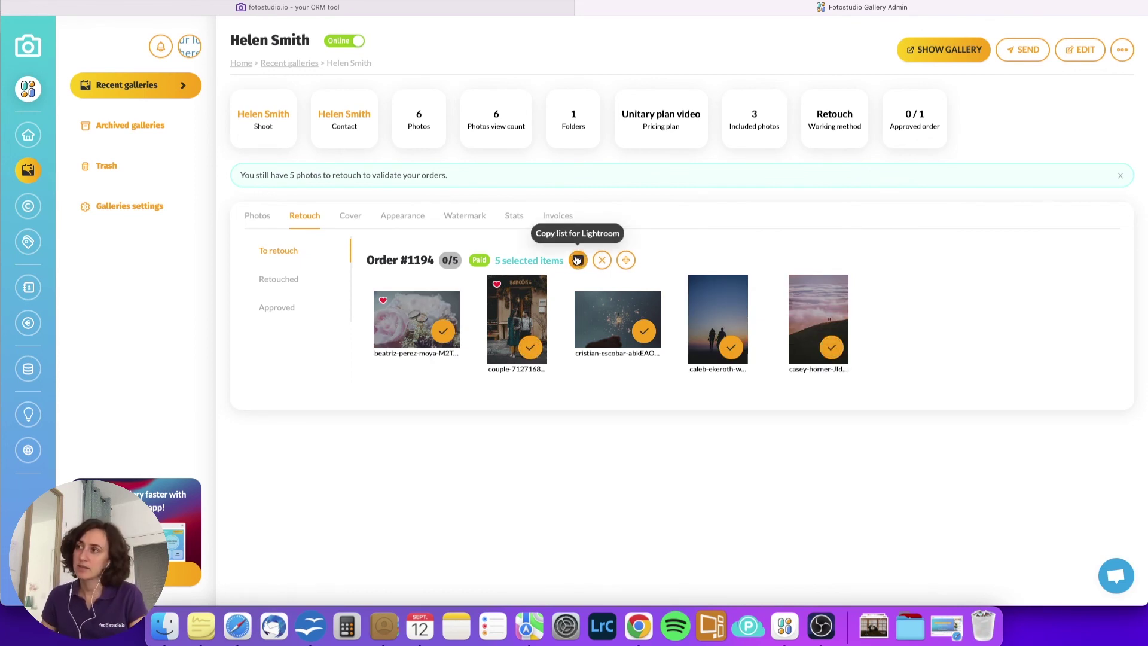
click(576, 260)
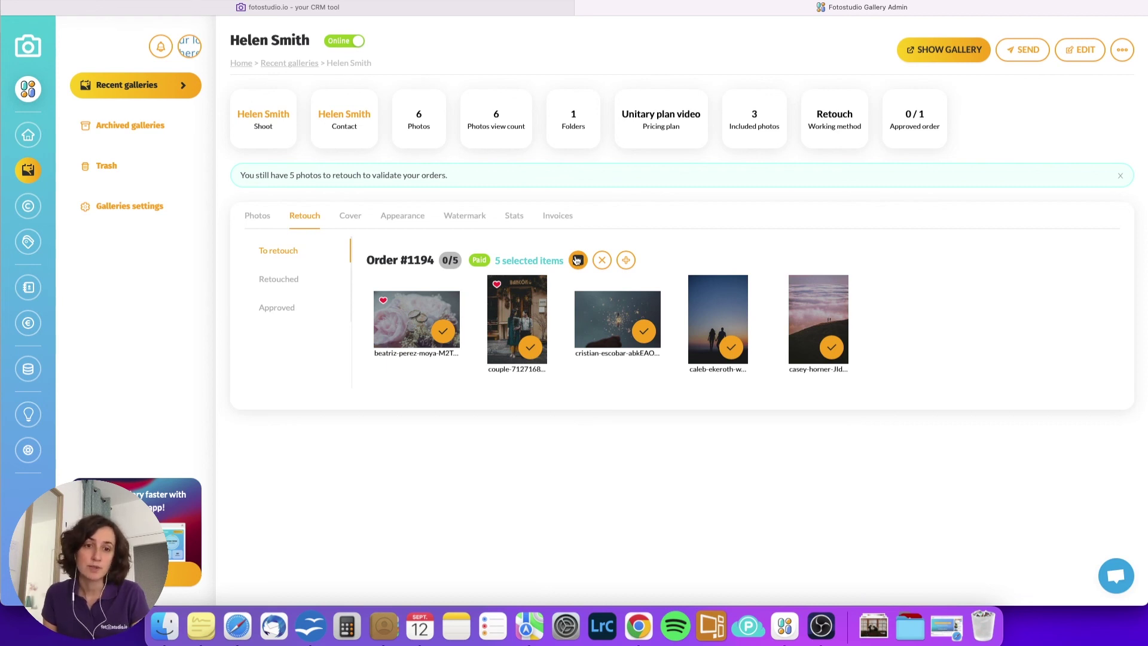
key(Escape)
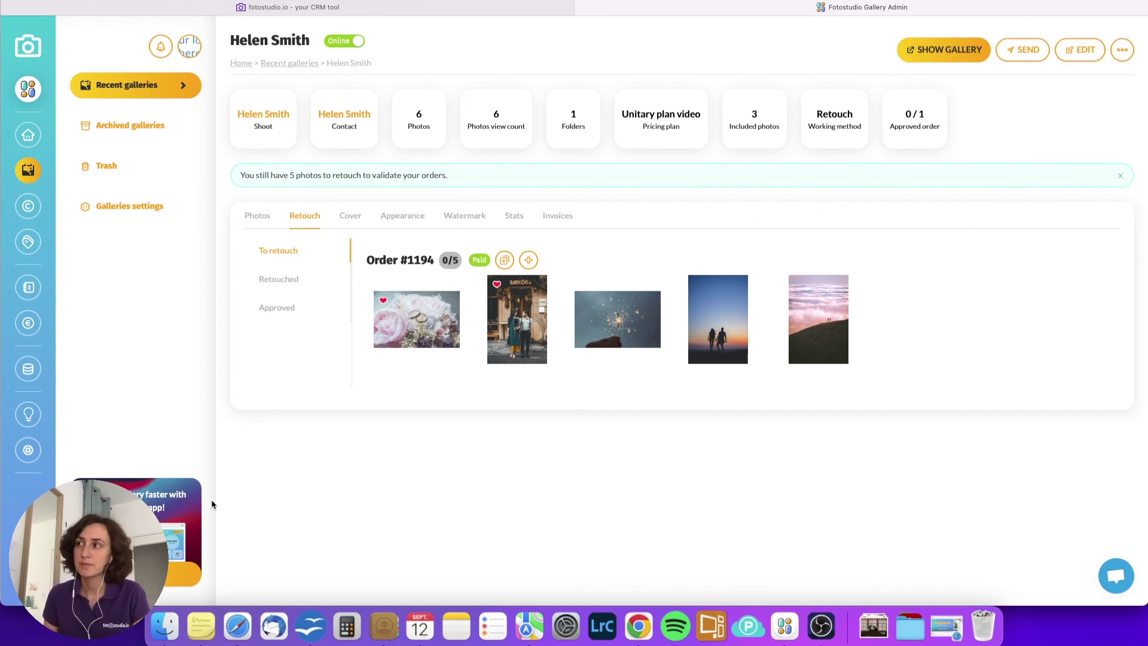
- Upload retouched versions of all five photos and approve the order
click(504, 260)
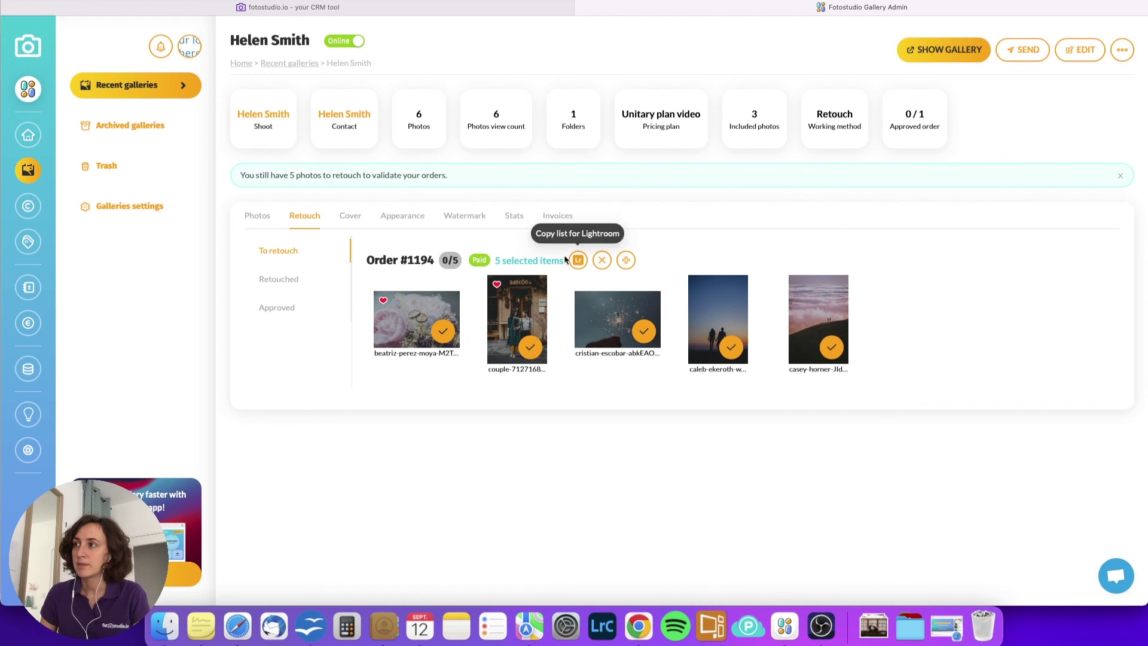
click(626, 260)
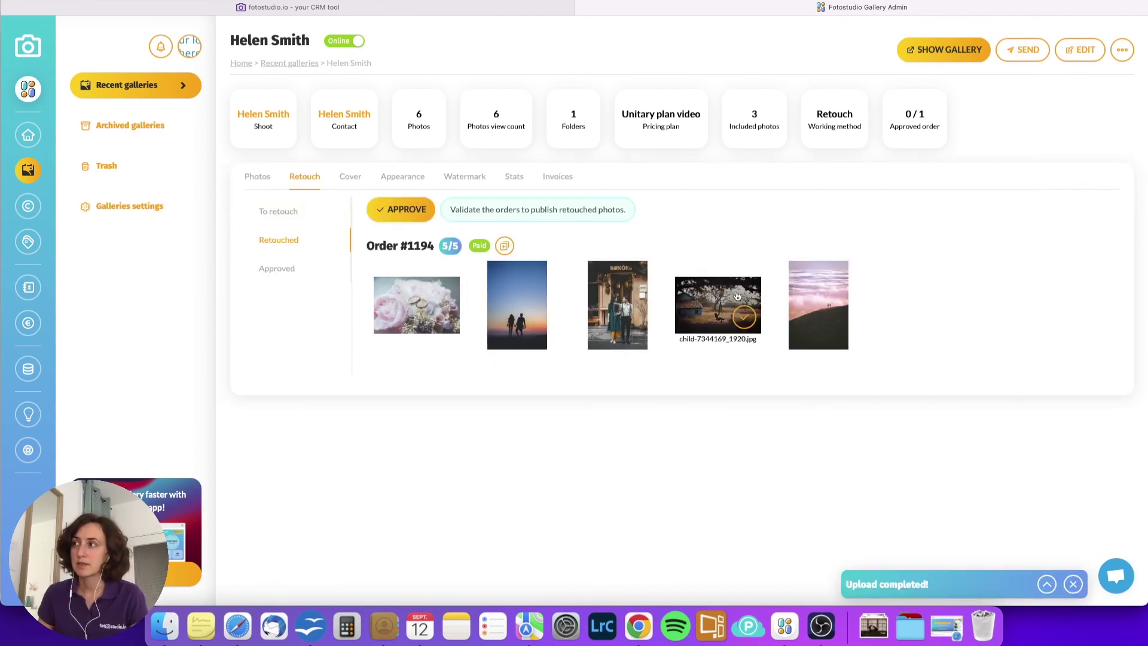
click(402, 214)
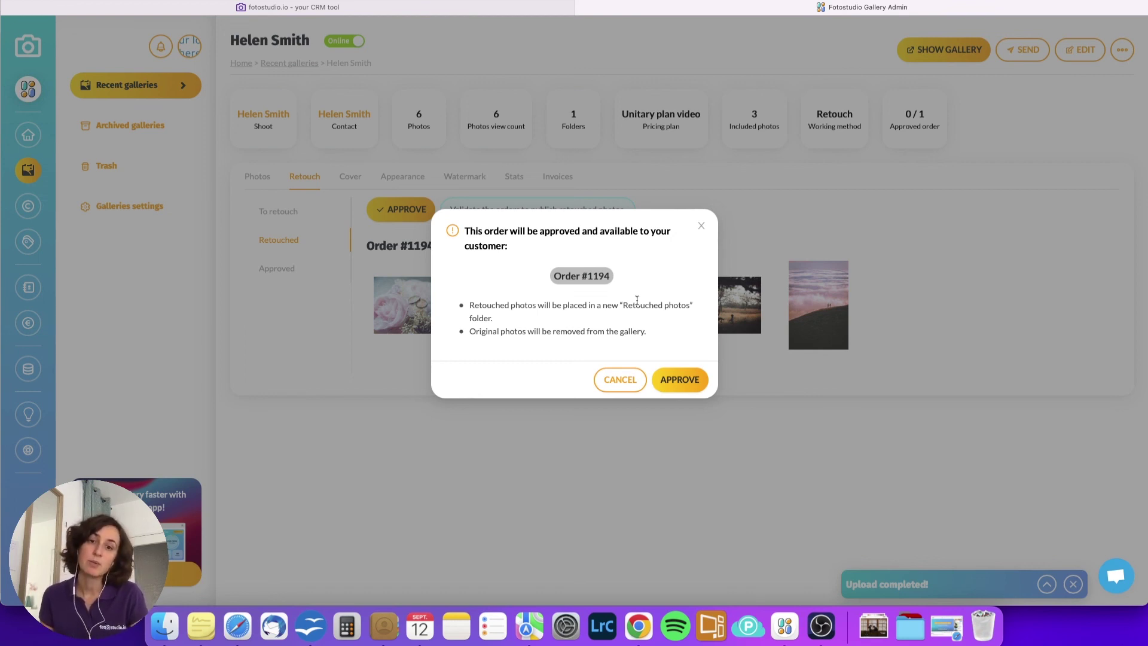
click(680, 379)
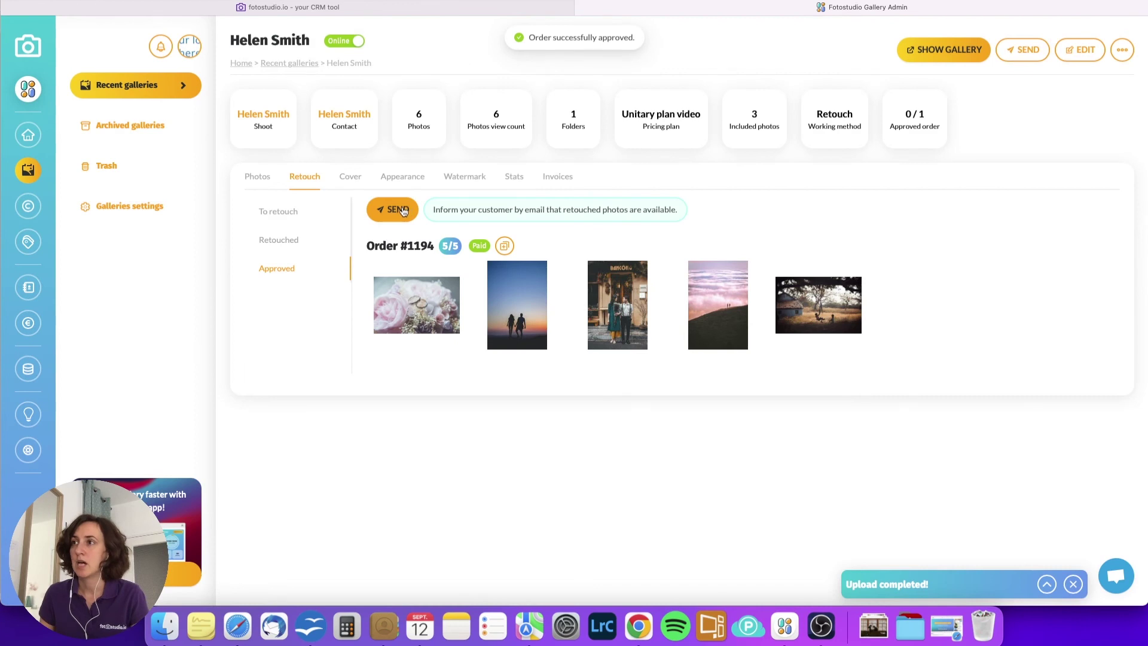
click(394, 209)
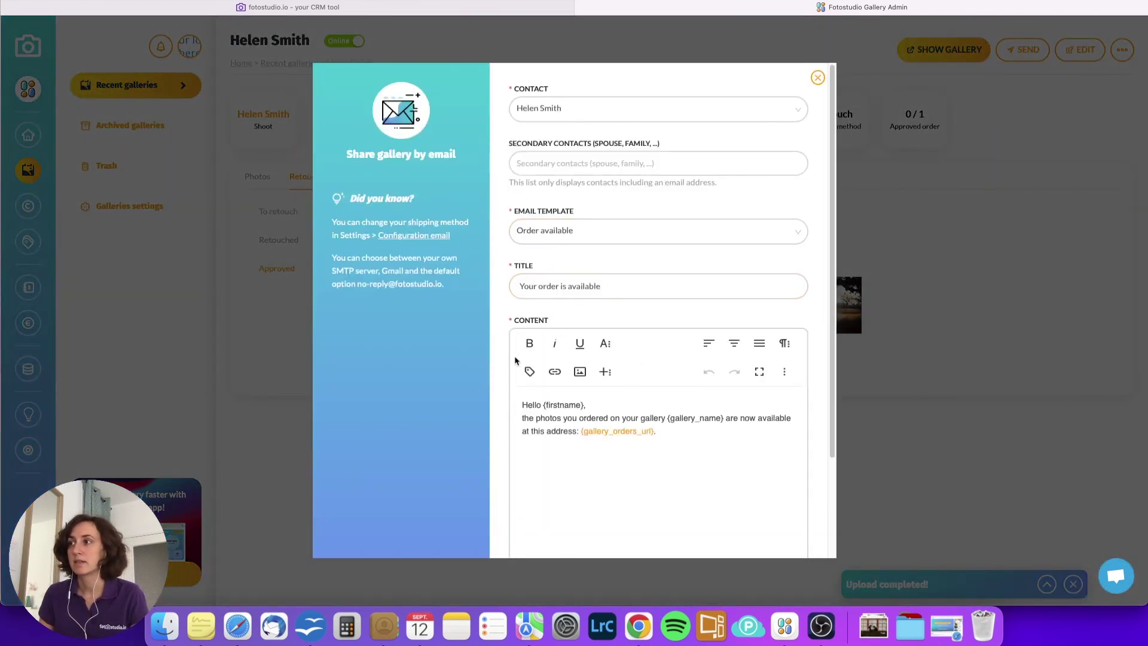
- Email the client about the retouched photos, then download the approved photos as a zip from their gallery view
click(943, 51)
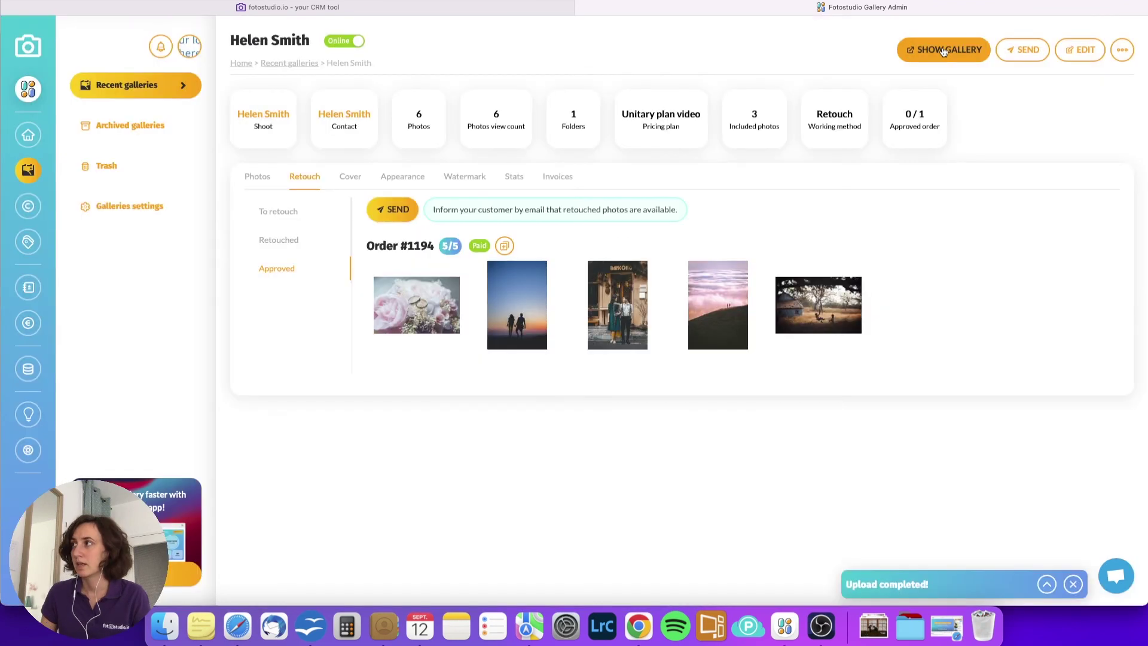
click(944, 51)
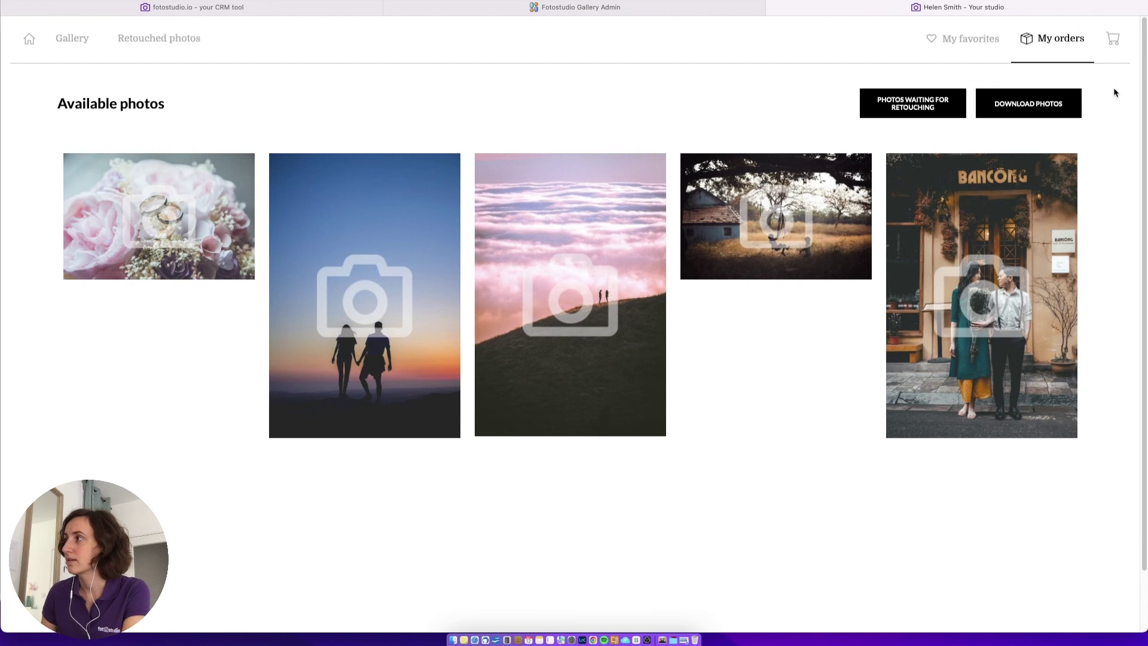
click(1032, 100)
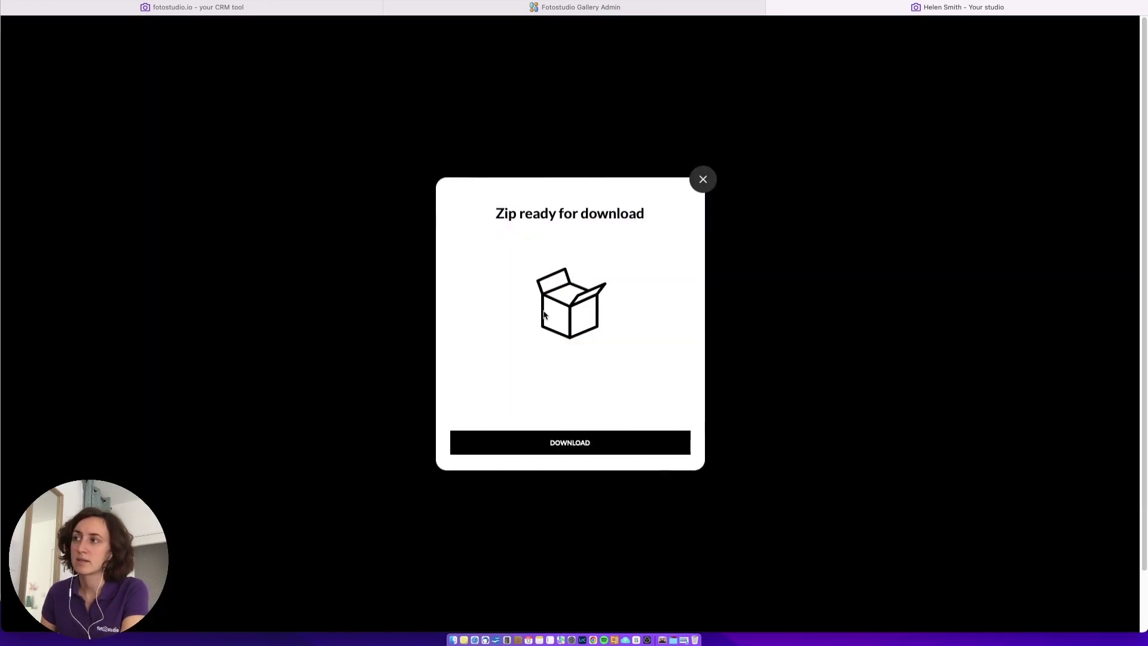
click(573, 443)
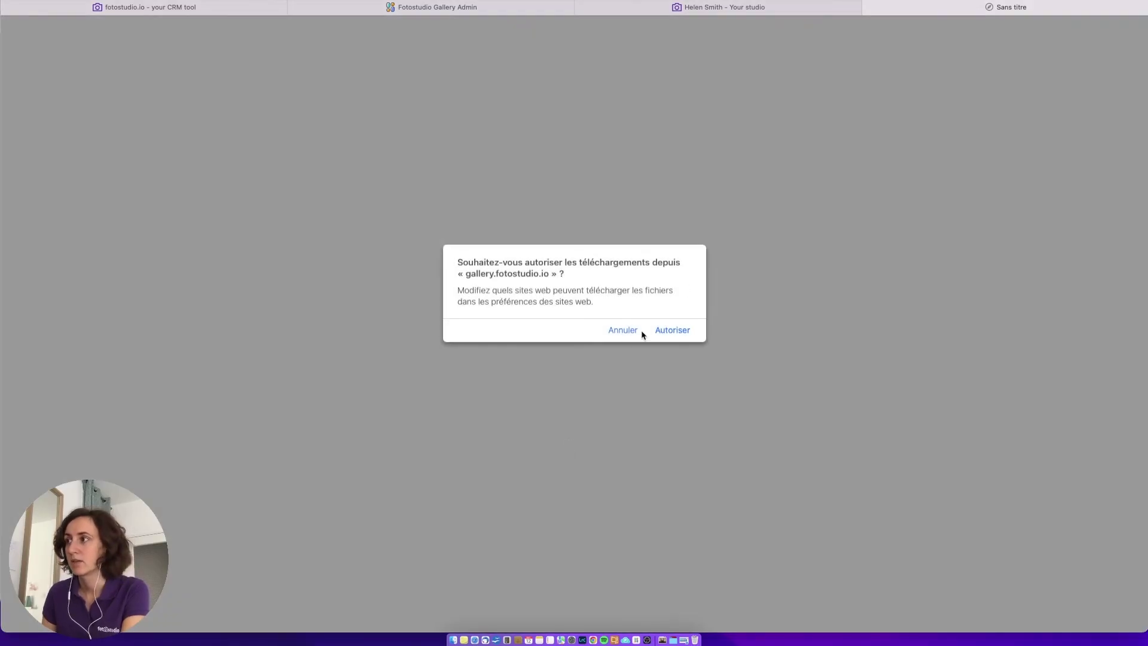
click(684, 334)
key(super+w)
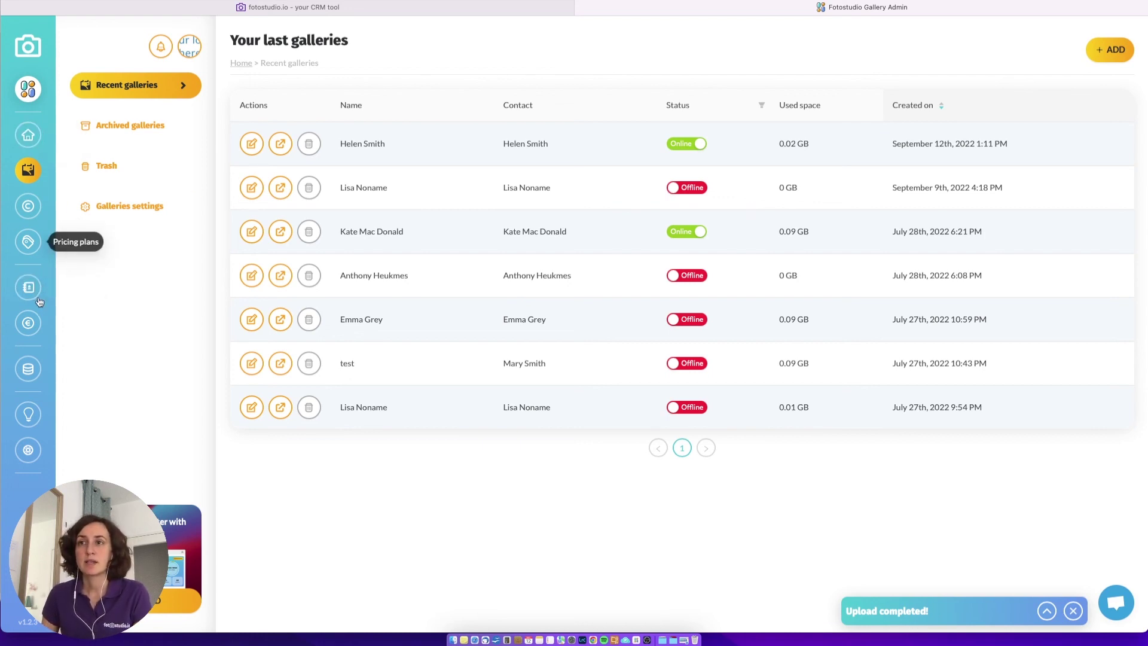
- Check the studio Invoices list shows the newest 40 € invoice as Paid, then switch to the CRM
click(33, 288)
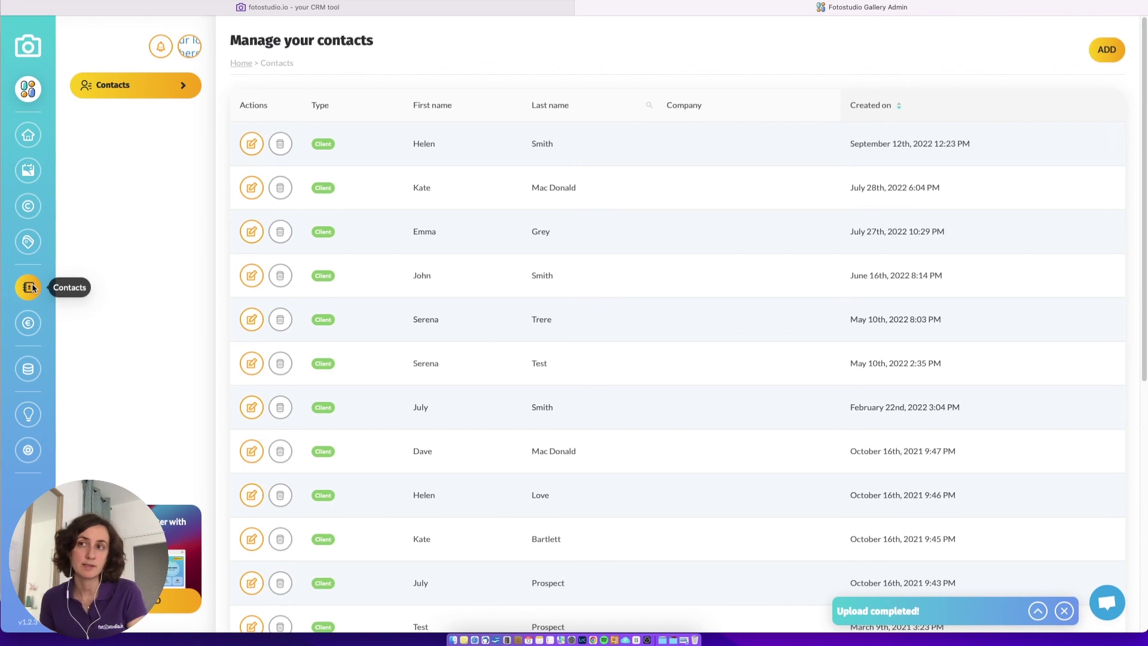
click(27, 323)
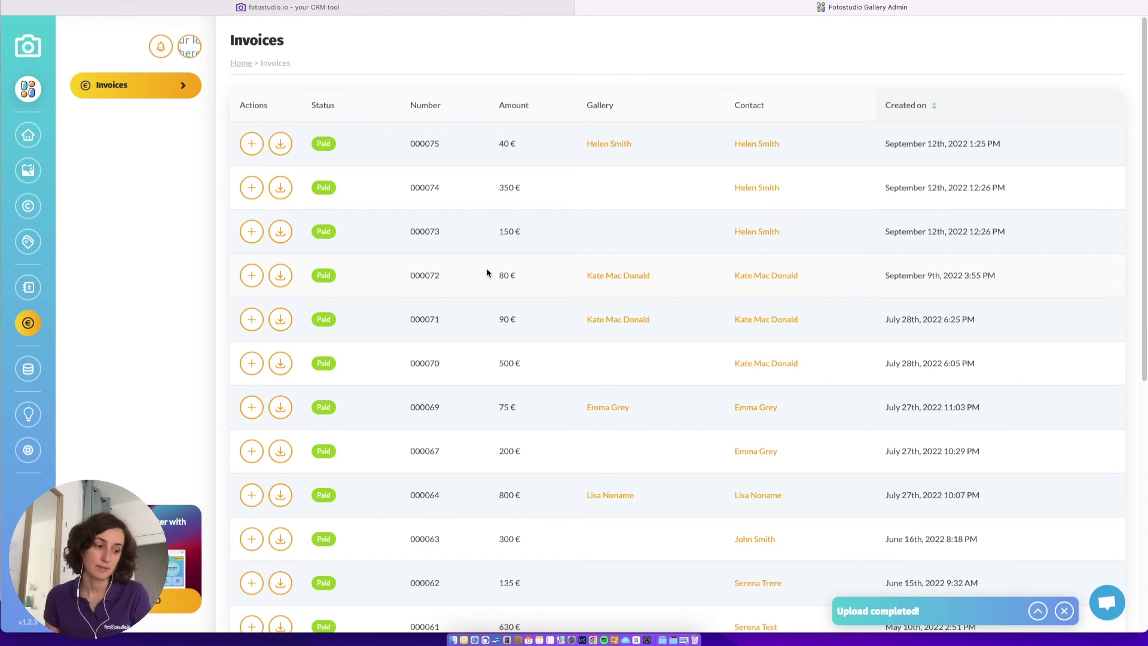
click(487, 11)
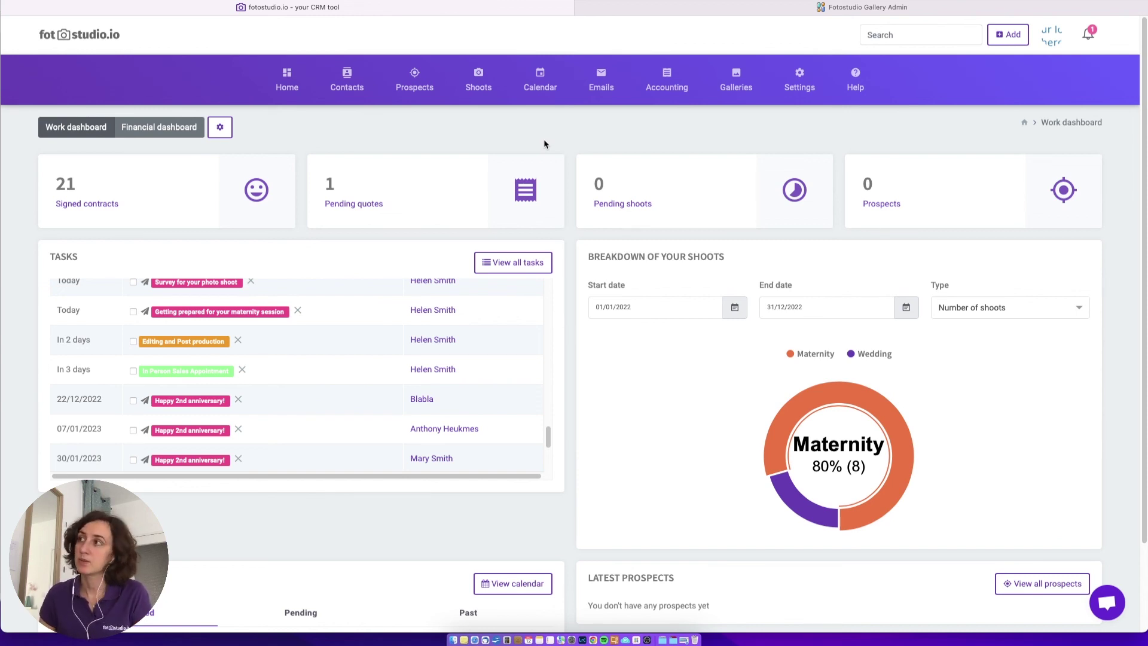
- From the CRM invoices list, open the client's contact record and their maternity shoot
mouse_move(668, 89)
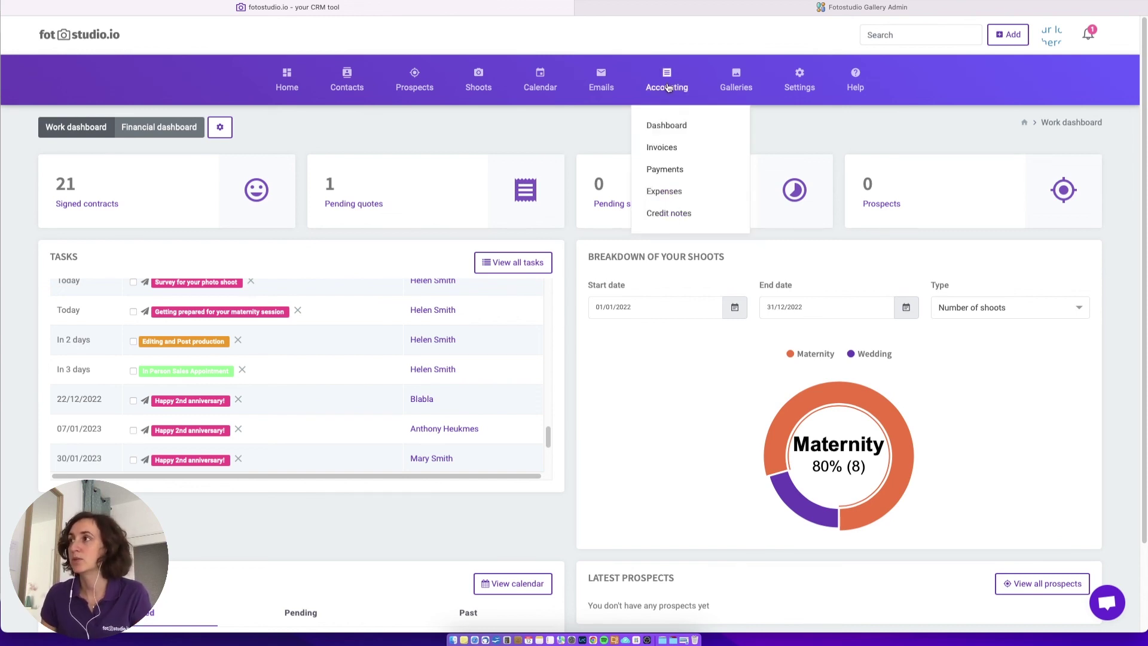
click(657, 150)
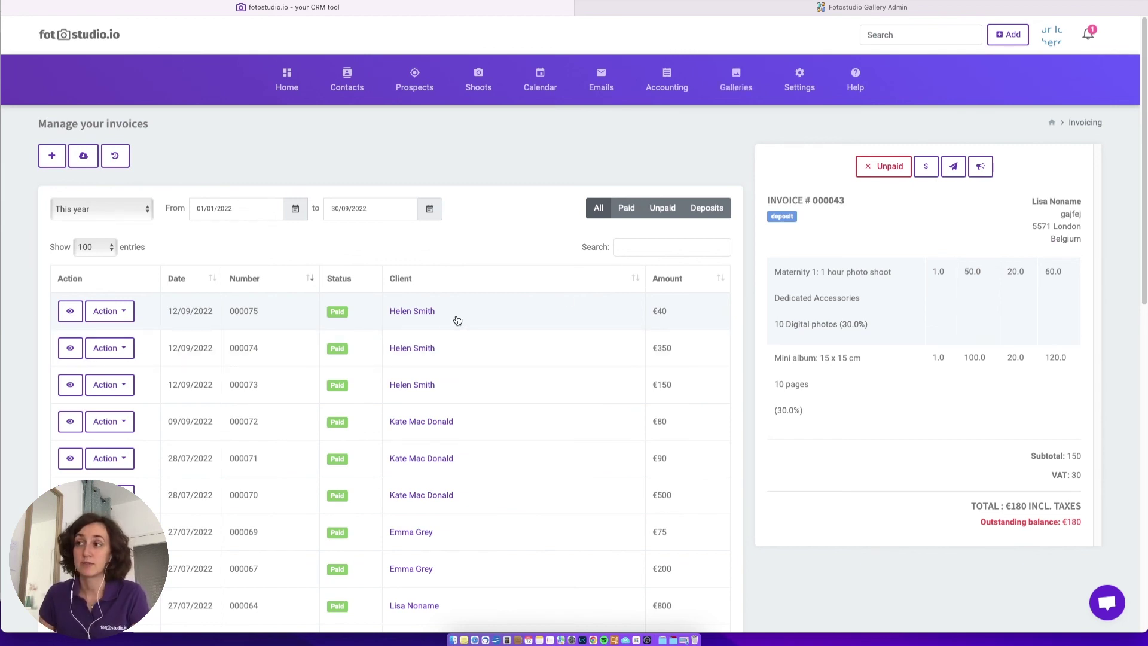
click(391, 315)
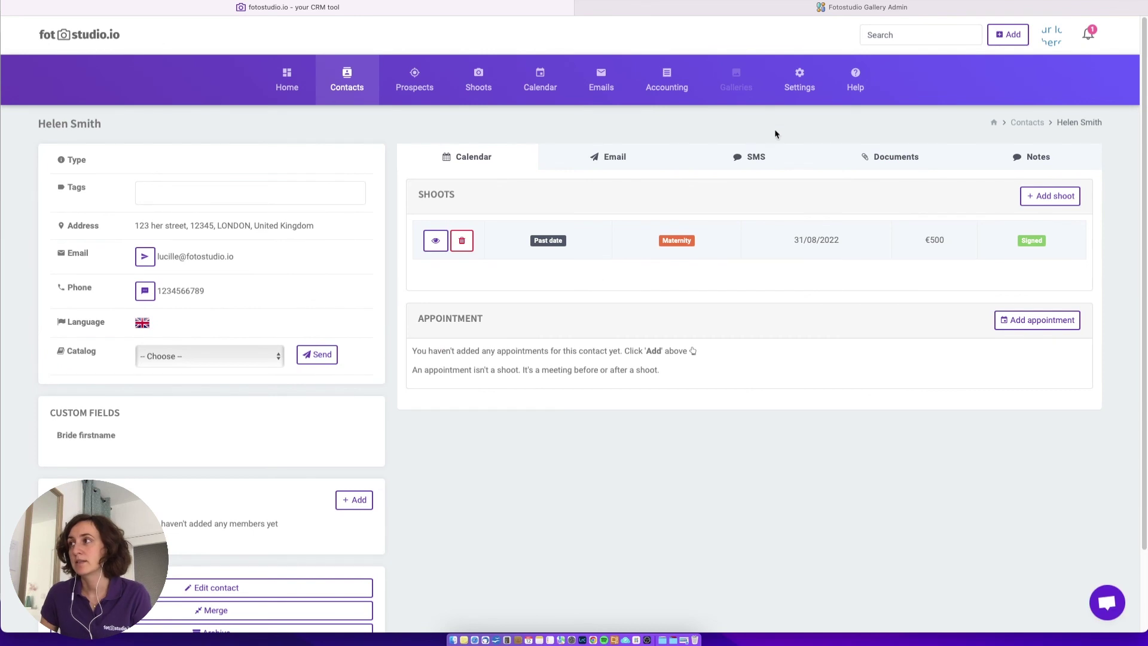
click(430, 250)
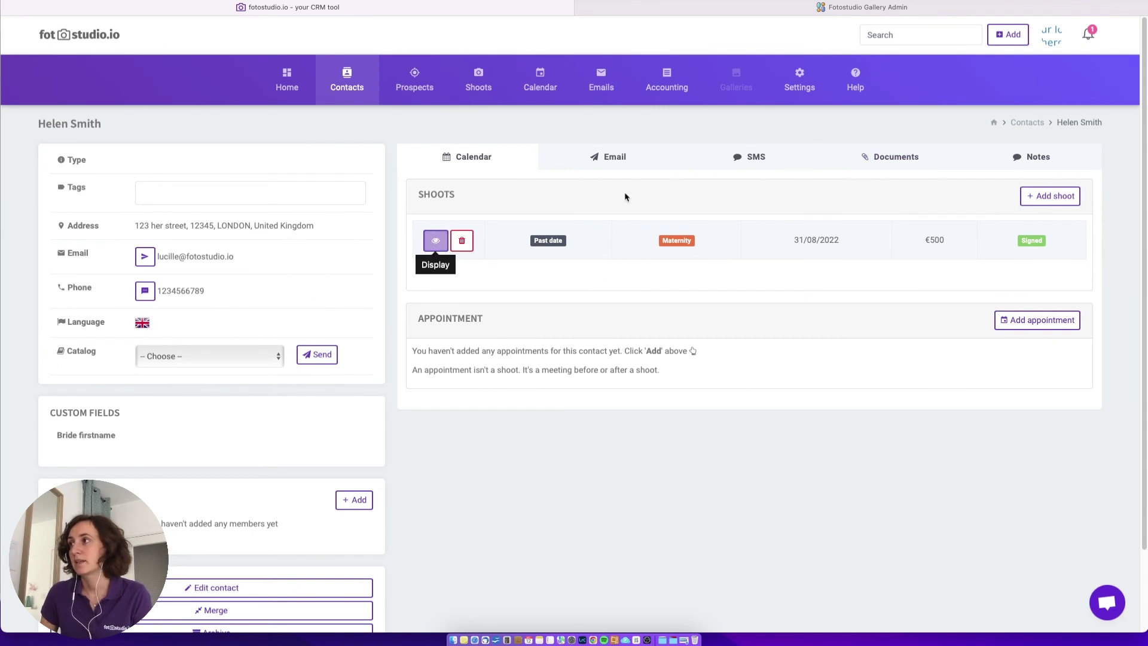
- Confirm the shoot lists three paid invoices totalling €540, then go to the gallery admin
scroll(913, 397, down, 2)
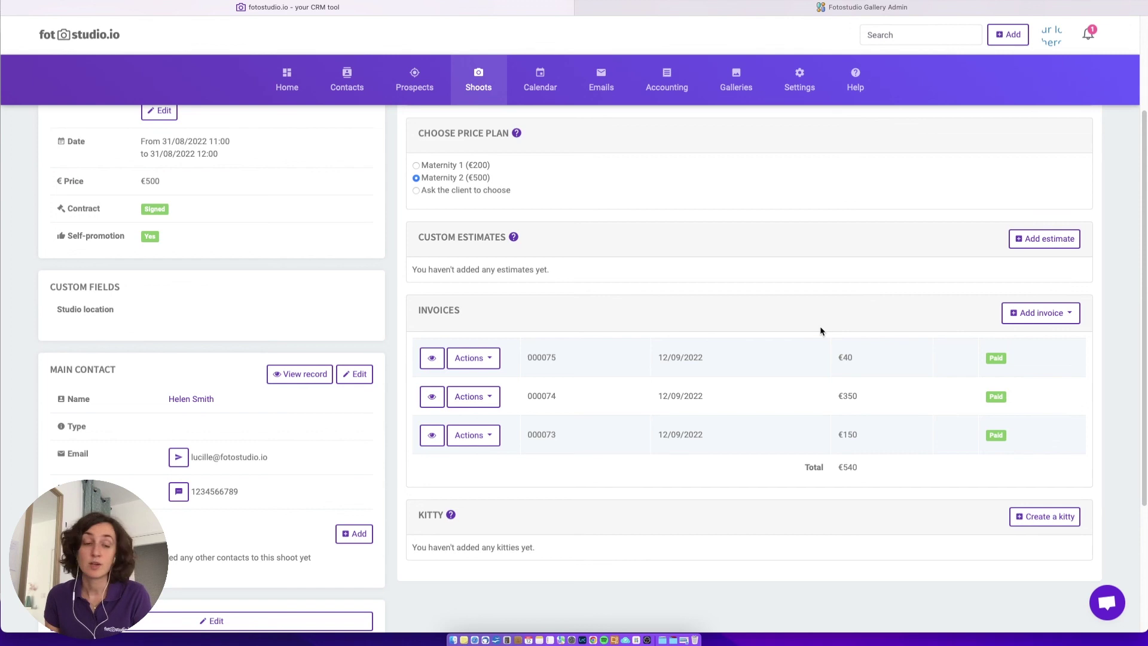
scroll(820, 330, down, 3)
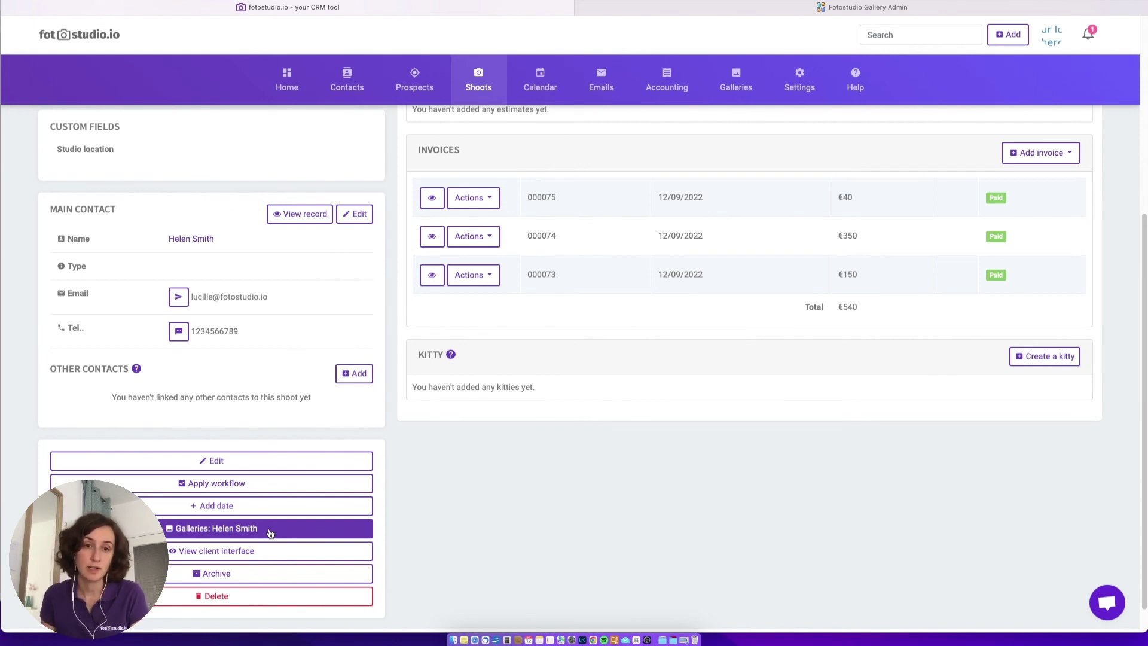
click(270, 529)
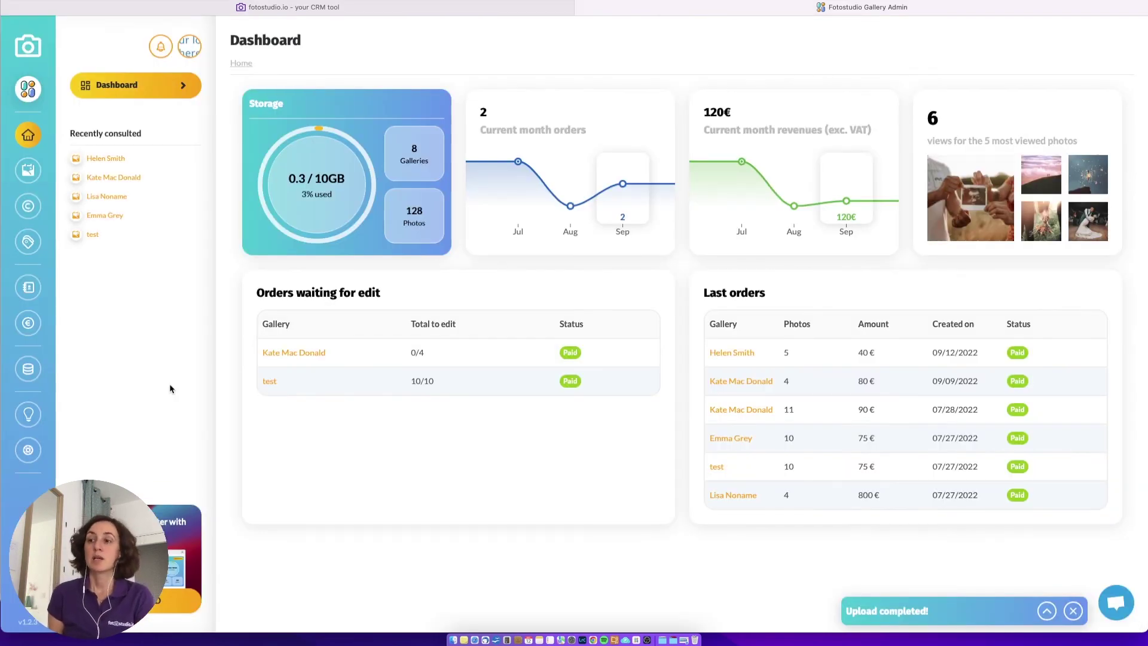